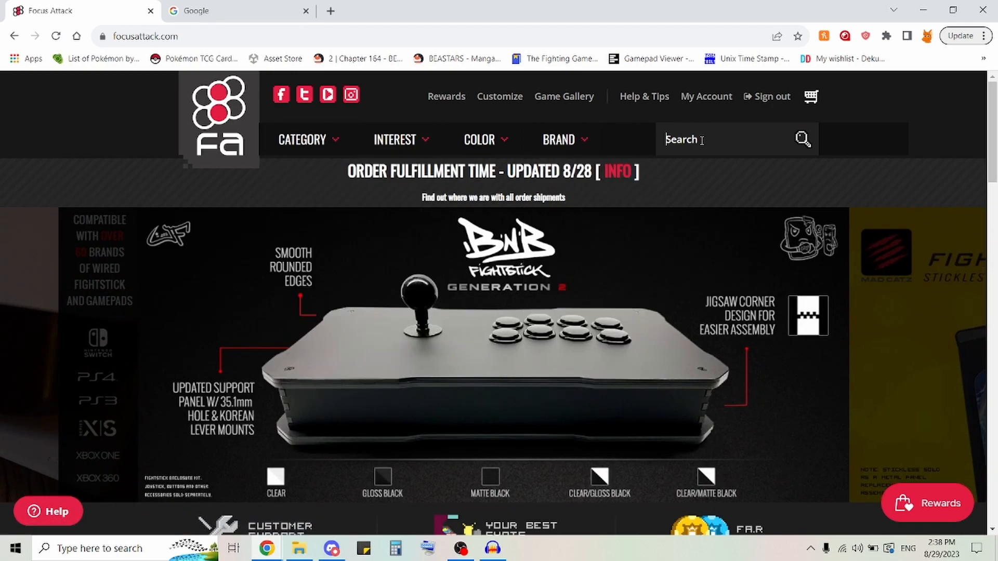
Step: Search the store for hitbox and open the product page for Artwork Print and Cut for HitBox (PS3/PS4 version)
text(hitbox)
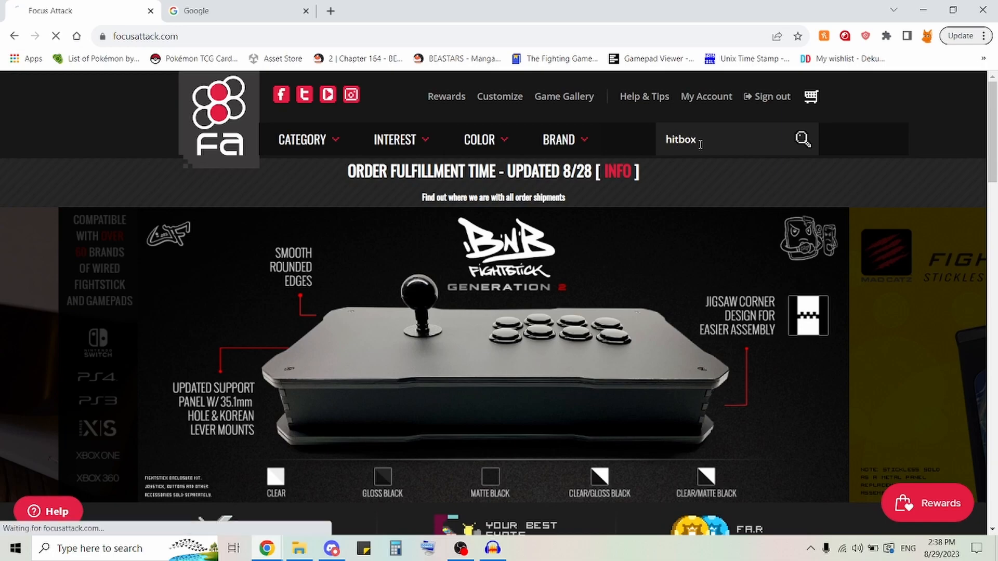
key(Return)
scroll(670, 207, down, 5)
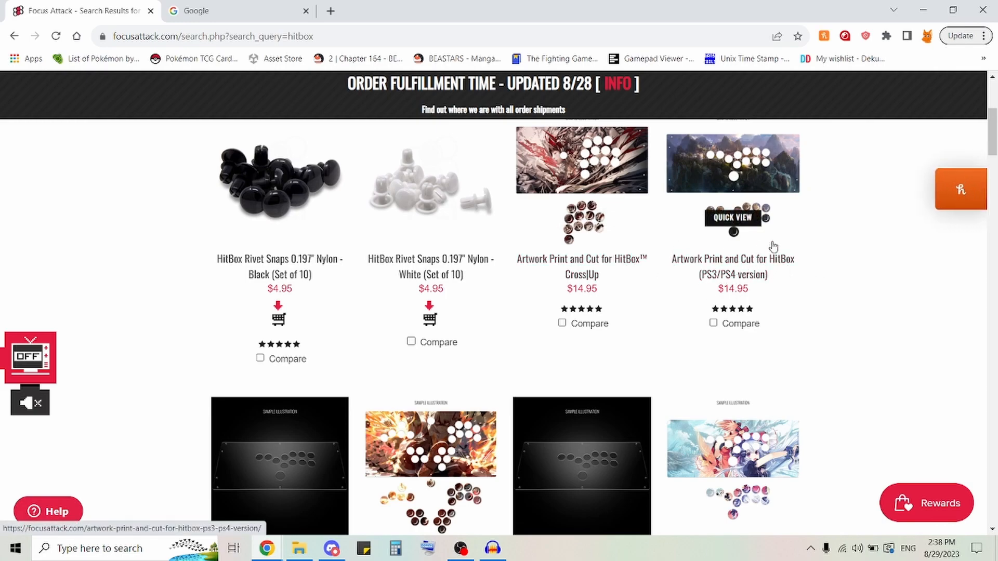
scroll(656, 288, up, 1)
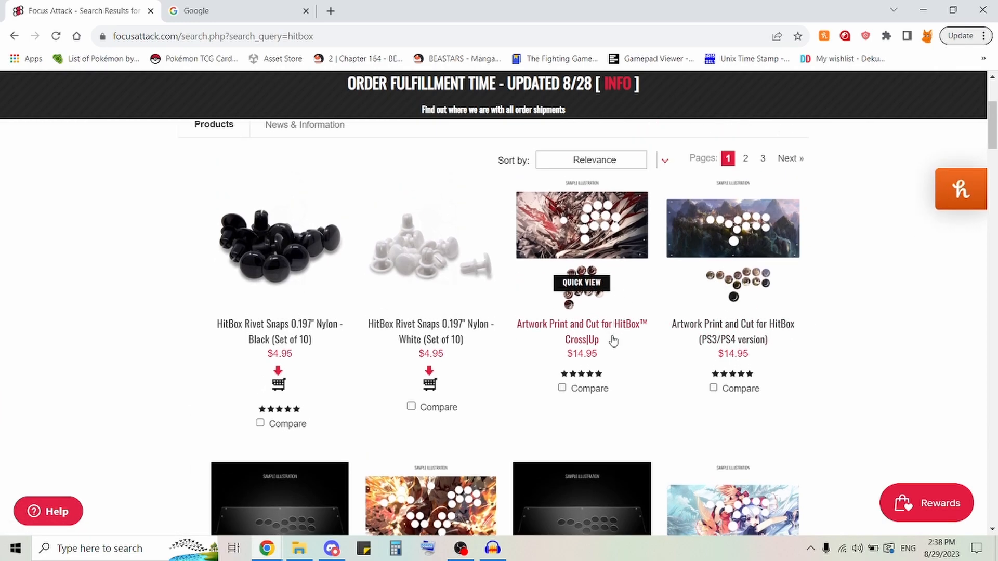
scroll(707, 338, down, 2)
scroll(676, 359, down, 1)
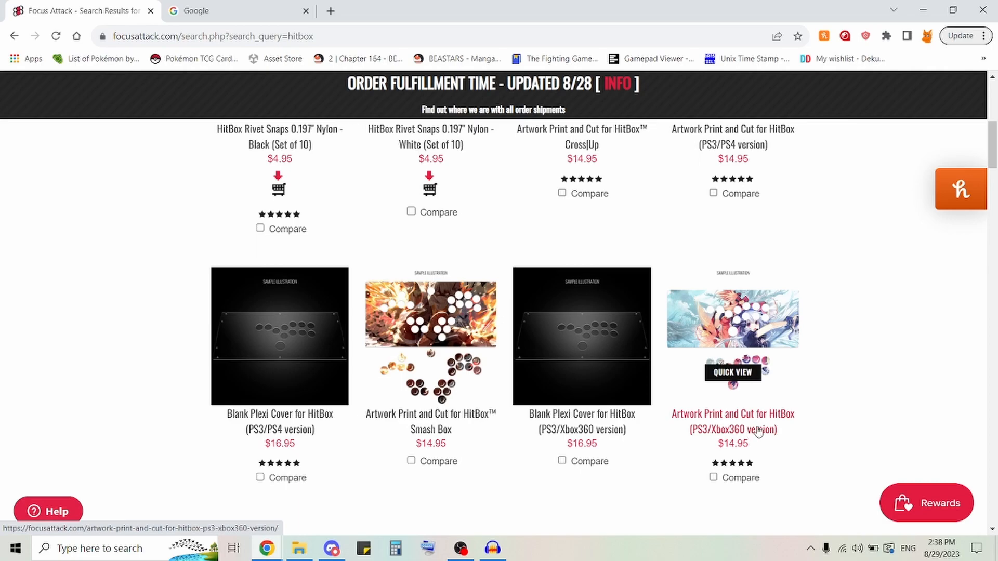
scroll(759, 419, up, 5)
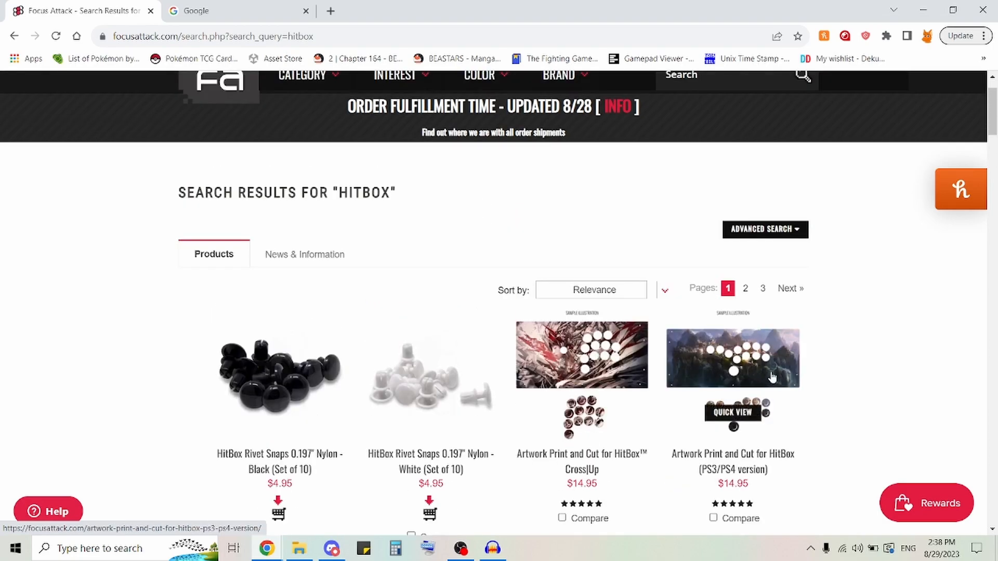
scroll(760, 419, down, 1)
click(753, 405)
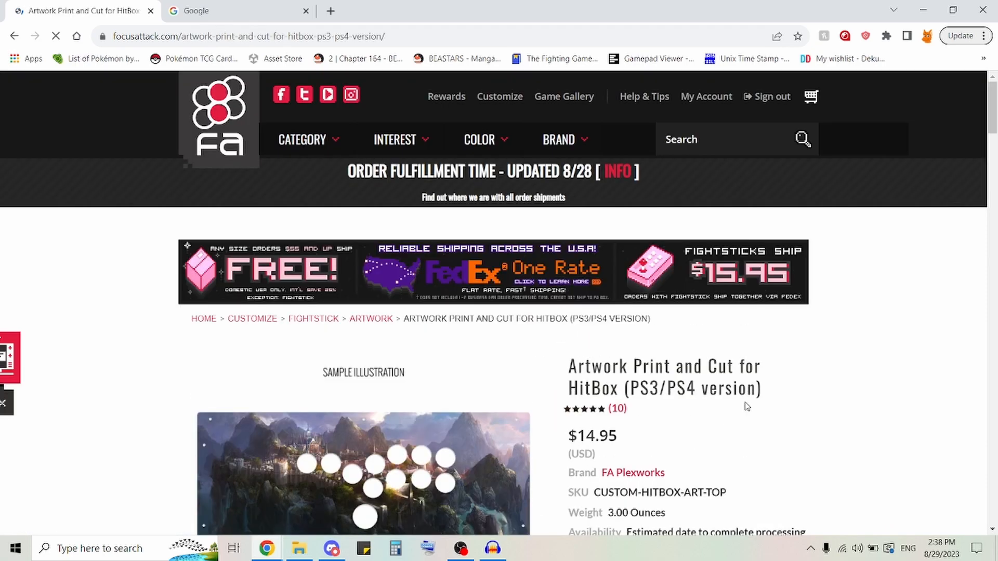
Step: Find the official HitBox (PS3/PS4) section in the product description and download the HitBox Panel Template zip
scroll(743, 403, down, 2)
scroll(680, 357, down, 2)
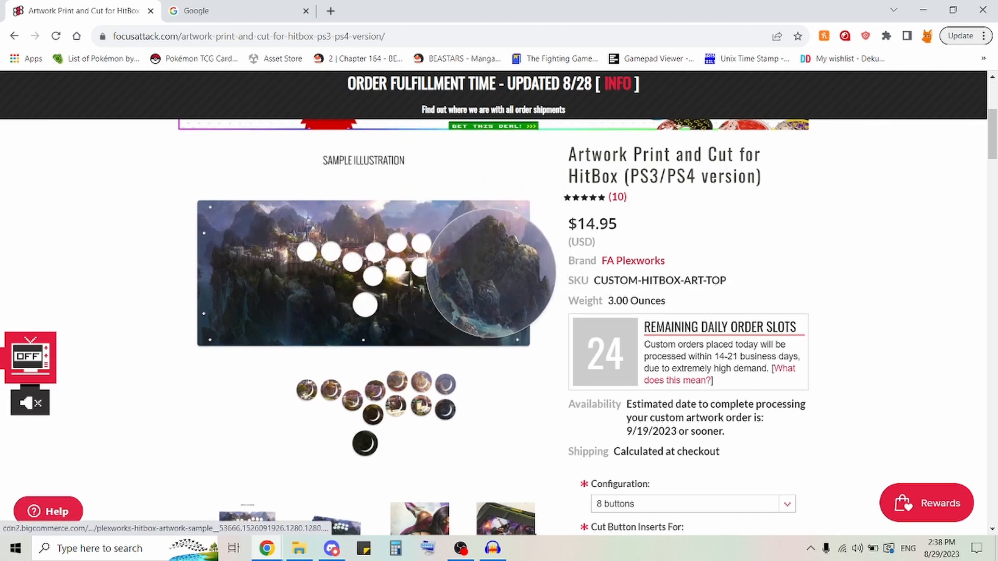
scroll(494, 278, down, 7)
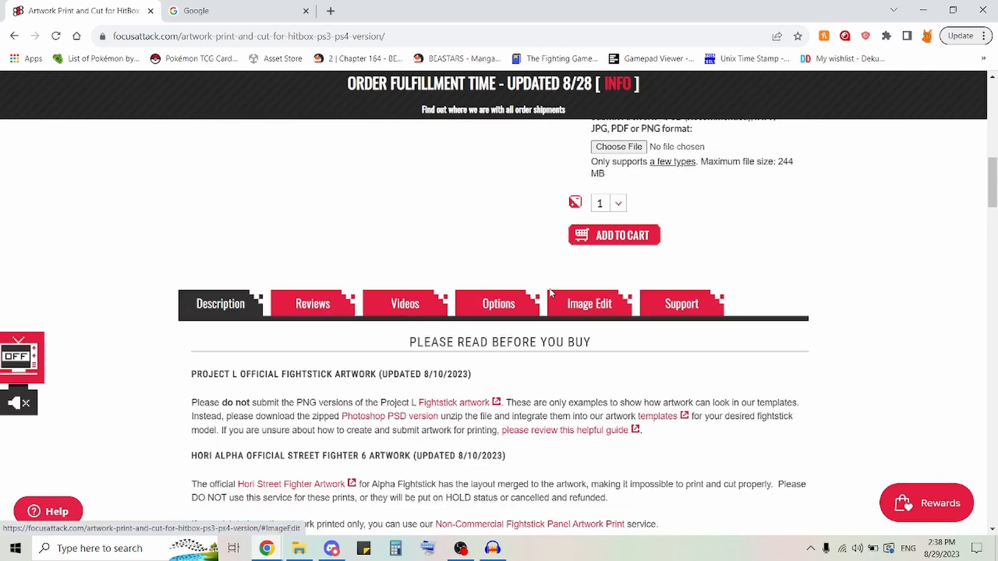
scroll(551, 298, down, 3)
scroll(494, 291, down, 10)
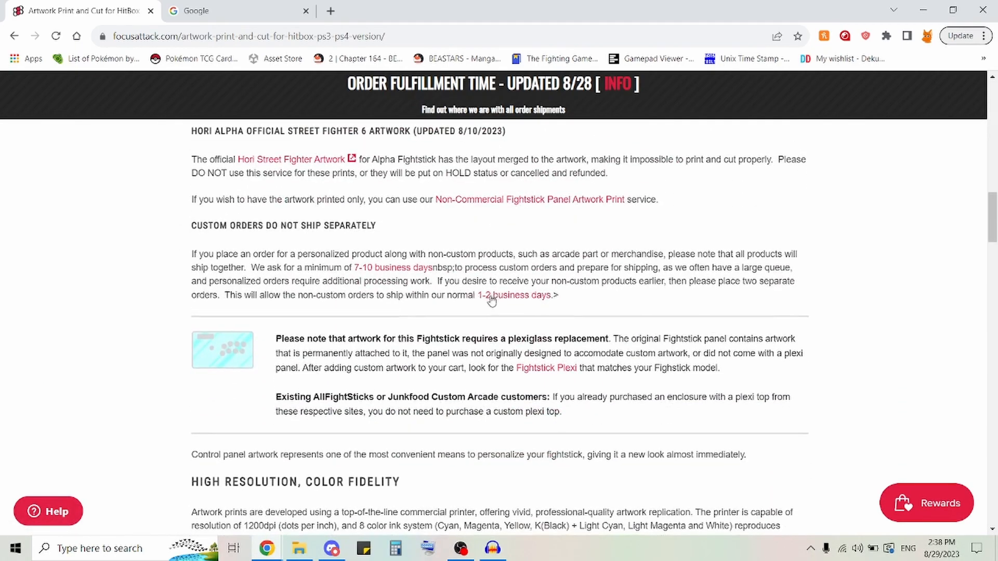
scroll(479, 303, down, 7)
scroll(479, 303, up, 5)
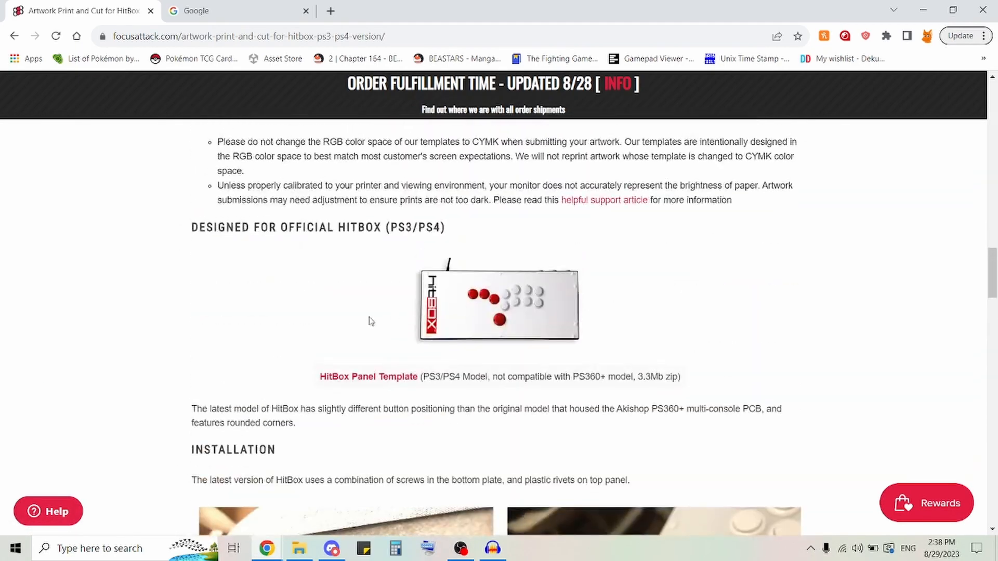
click(389, 382)
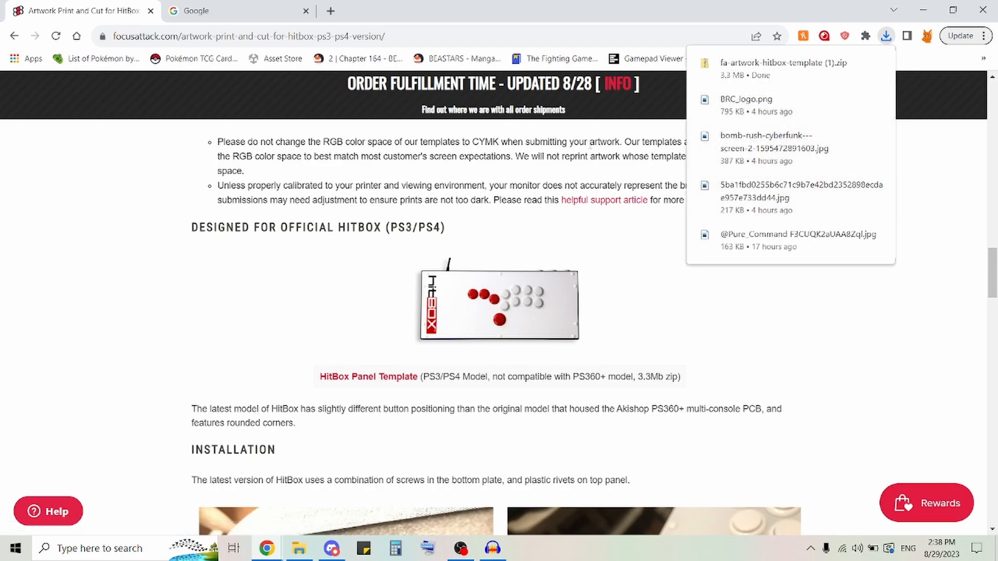
Step: Review the product's sample artwork images and check the template PSD in the Video Folder
scroll(685, 340, up, 15)
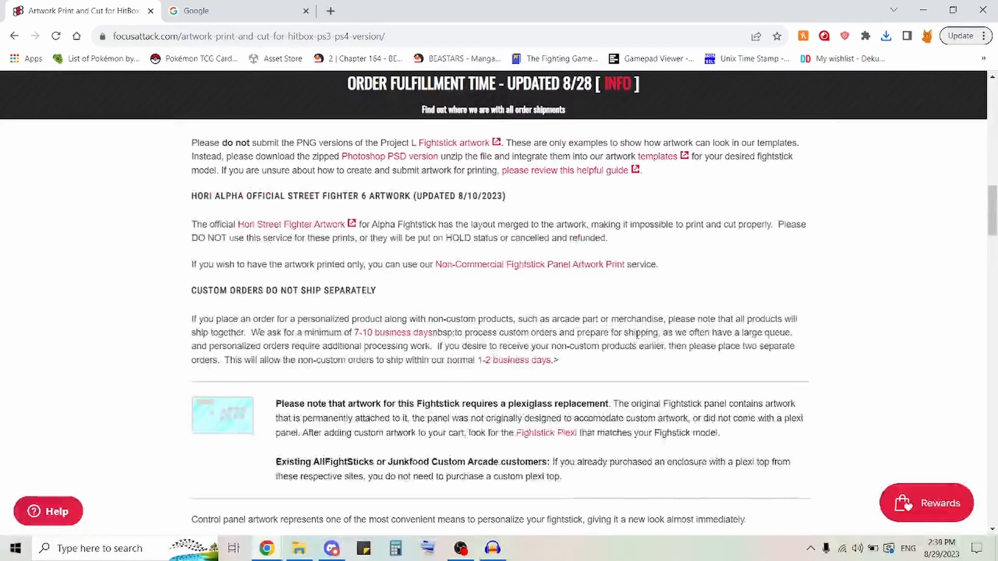
scroll(481, 394, up, 8)
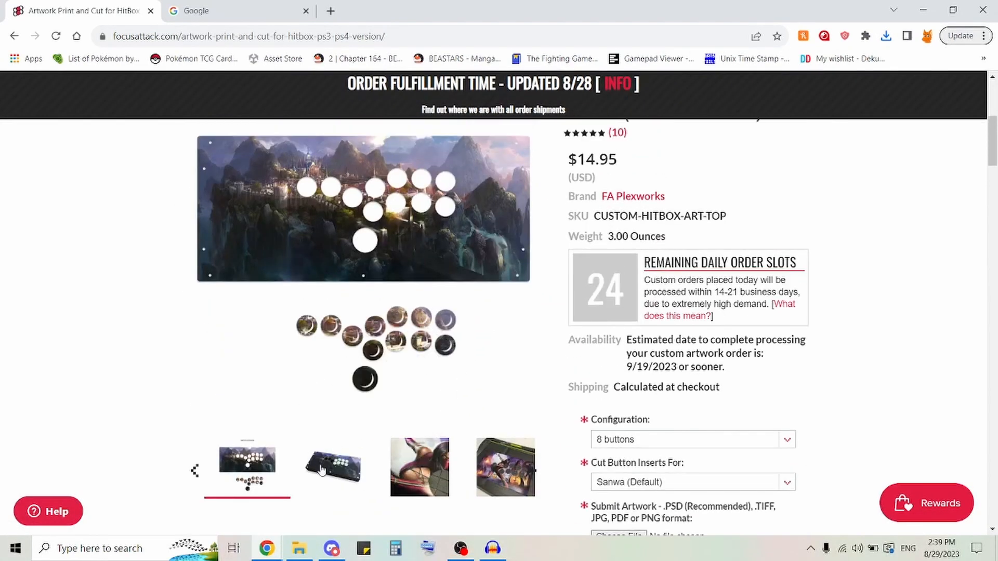
click(298, 549)
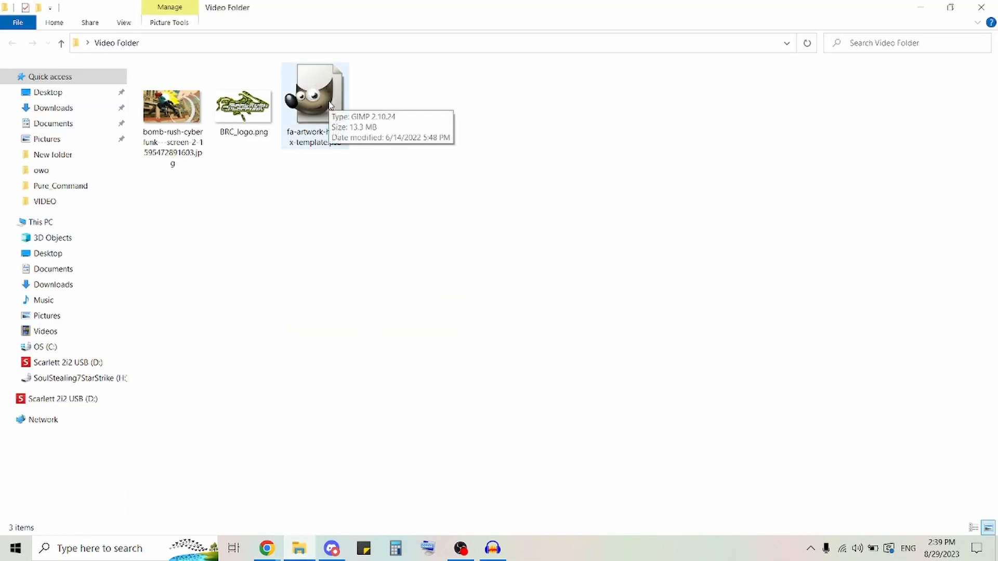
click(266, 548)
click(328, 492)
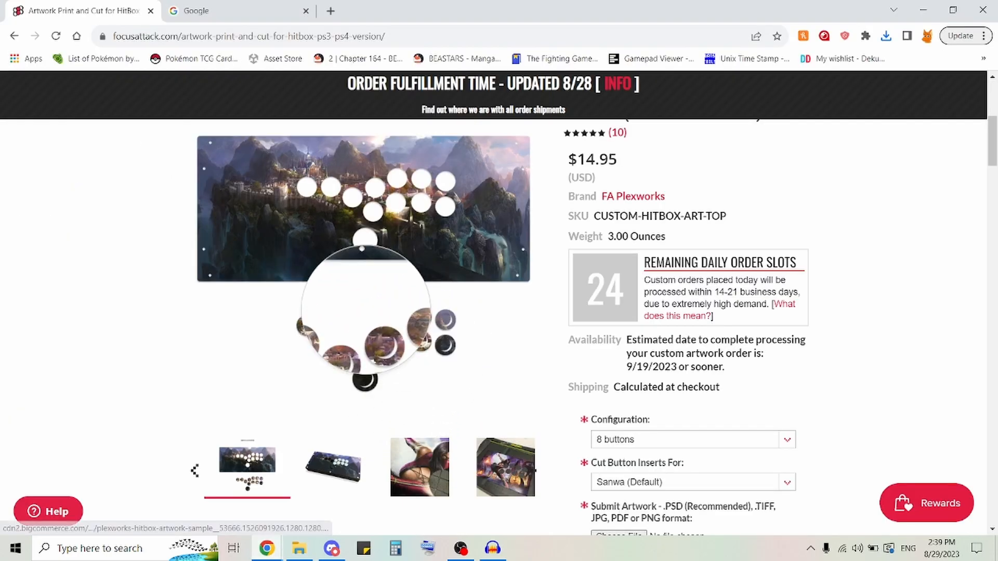
Step: Search Google for gimp in the other browser tab and open the official GIMP website
click(225, 6)
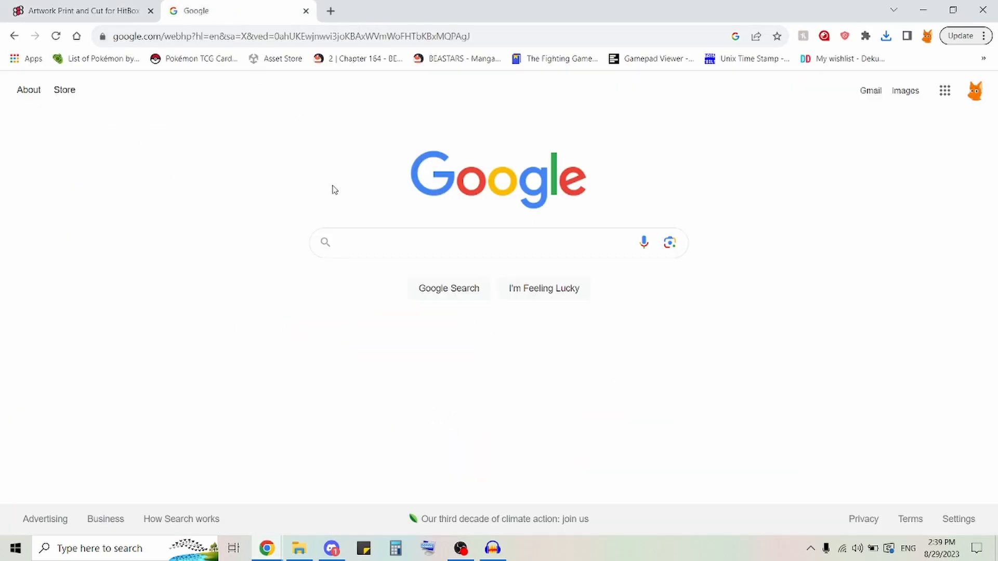
click(351, 242)
text(gimp)
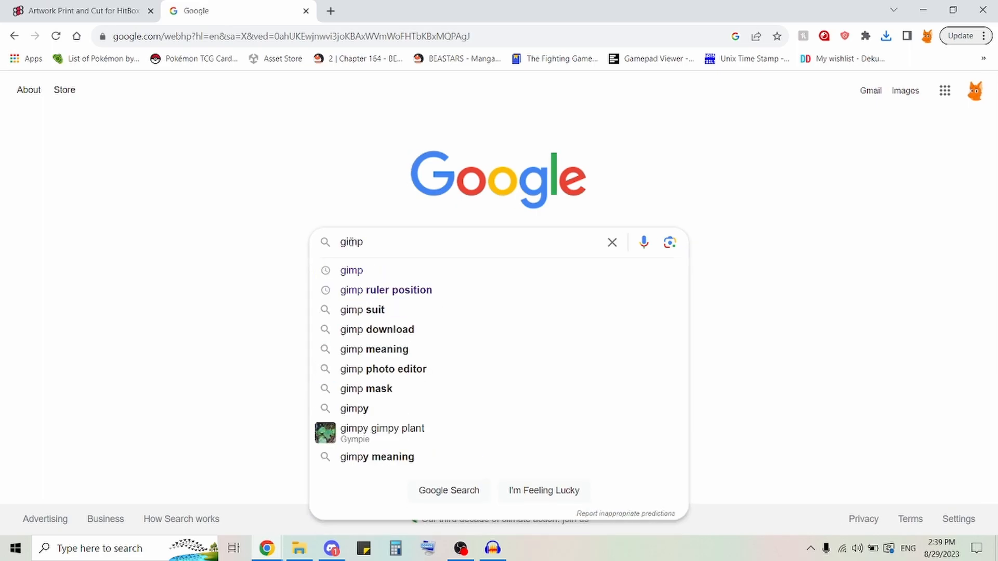
key(Return)
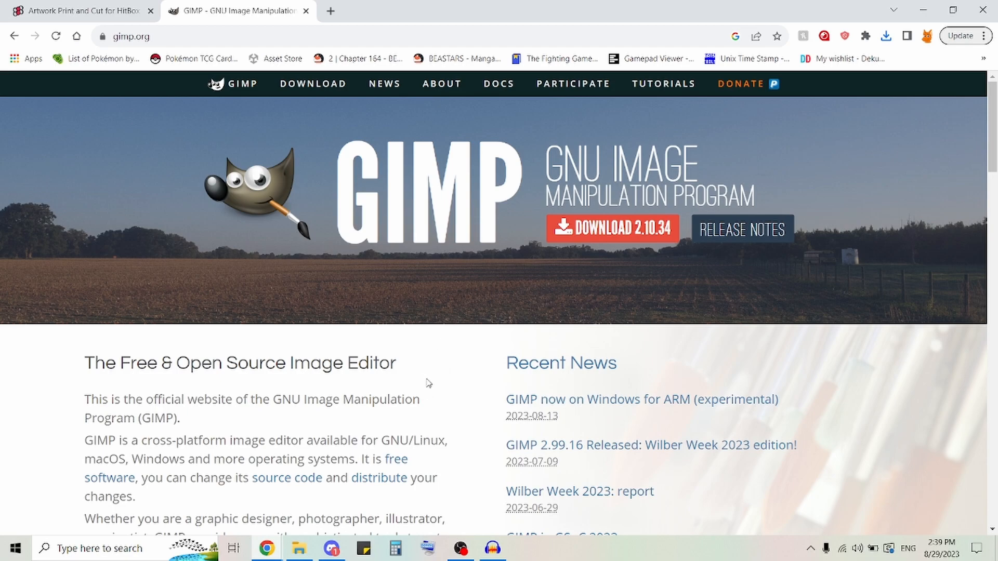
Step: Open fa-artwork-hitbox-template.psd from the Video Folder in GIMP
click(307, 540)
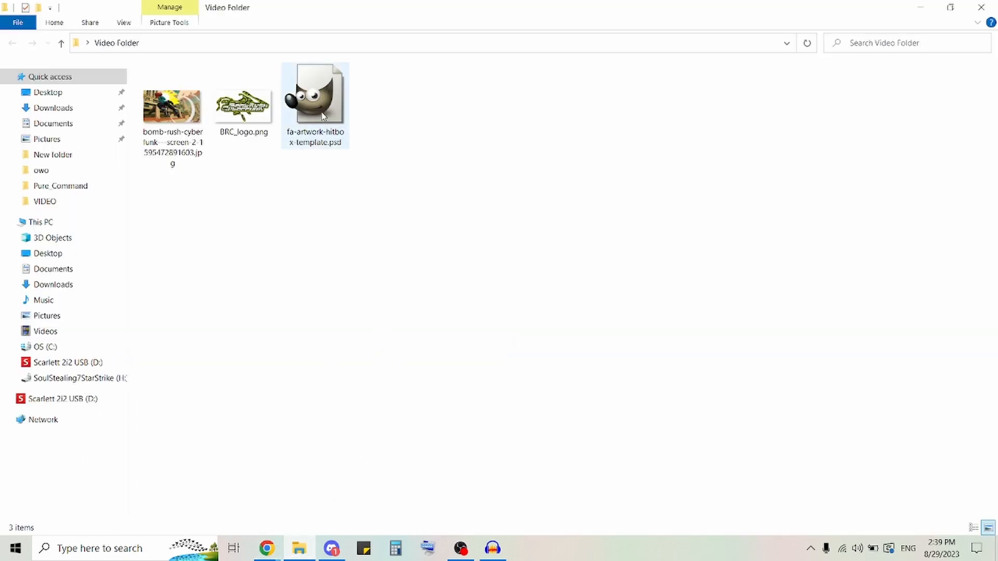
click(322, 115)
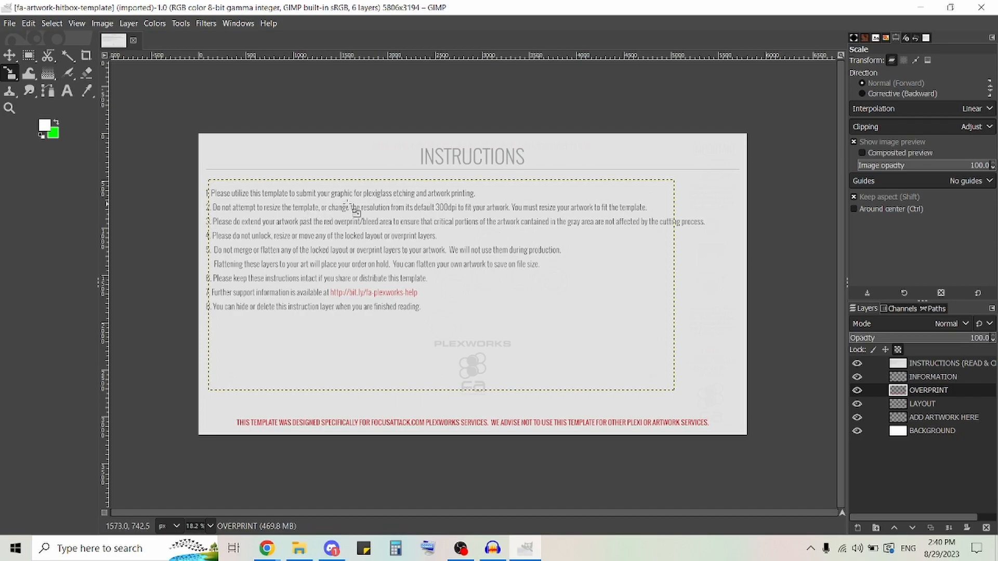
Step: Hide the INSTRUCTIONS and INFORMATION layers and add a new transparent layer directly above OVERPRINT
click(857, 364)
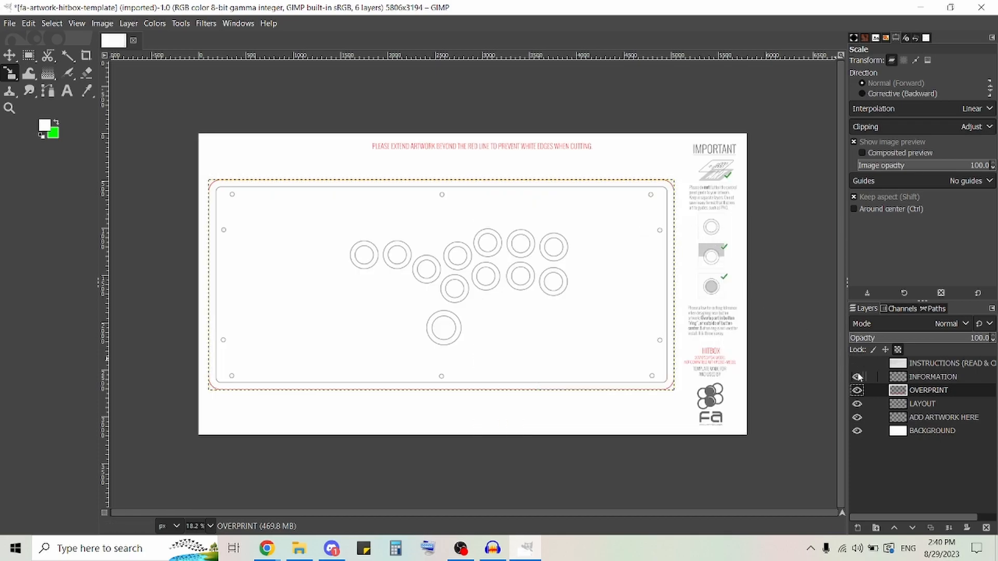
click(856, 377)
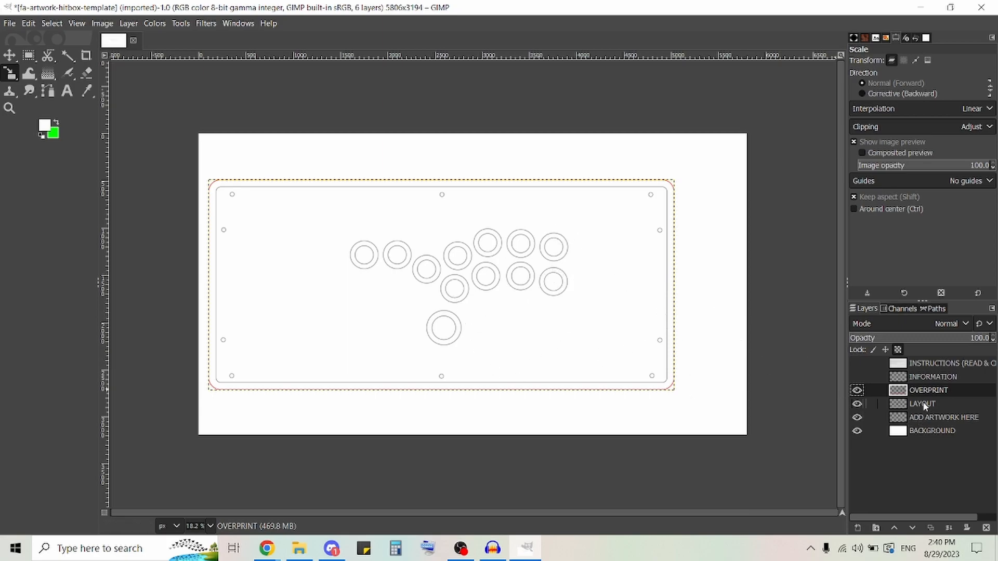
click(858, 528)
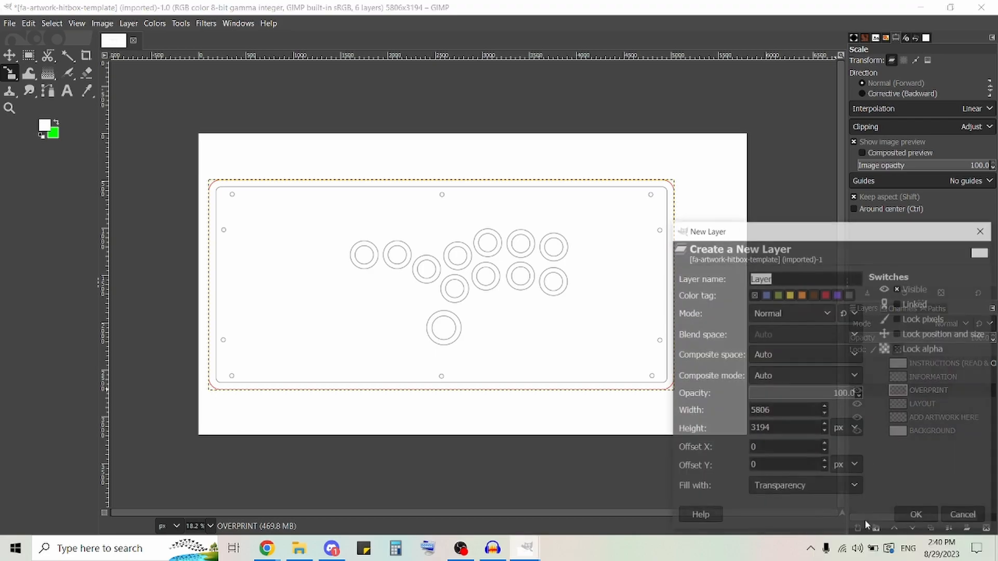
click(905, 514)
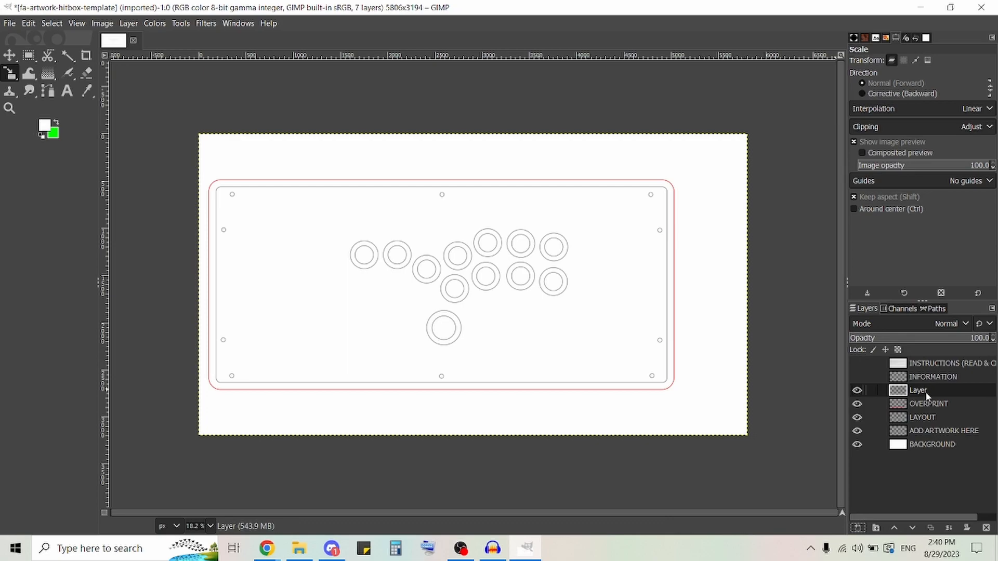
Step: Make OVERPRINT the active layer and examine its red bleed outline against the grey panel edge around the corners and sides
click(922, 403)
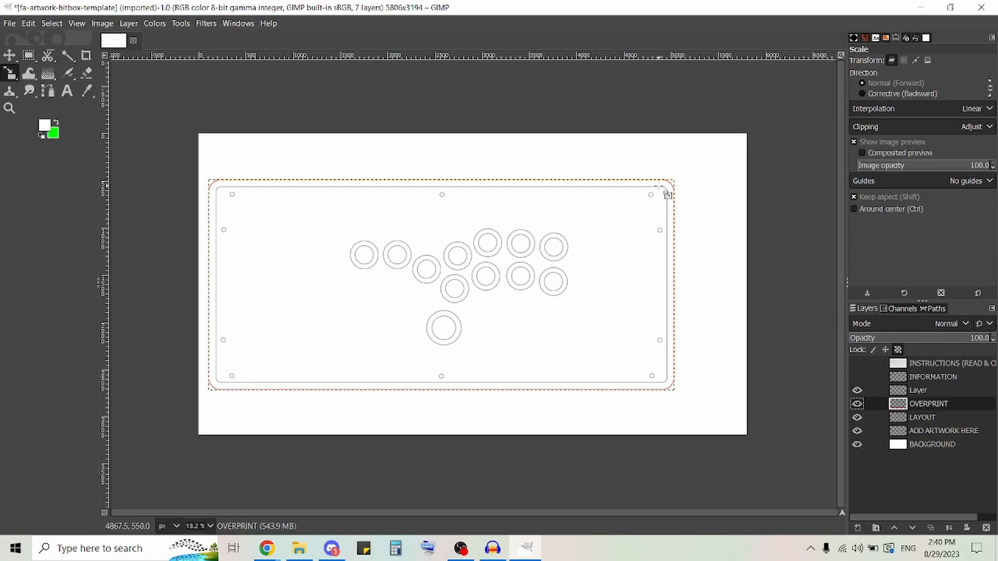
ctrl+scroll(665, 193, up, 5)
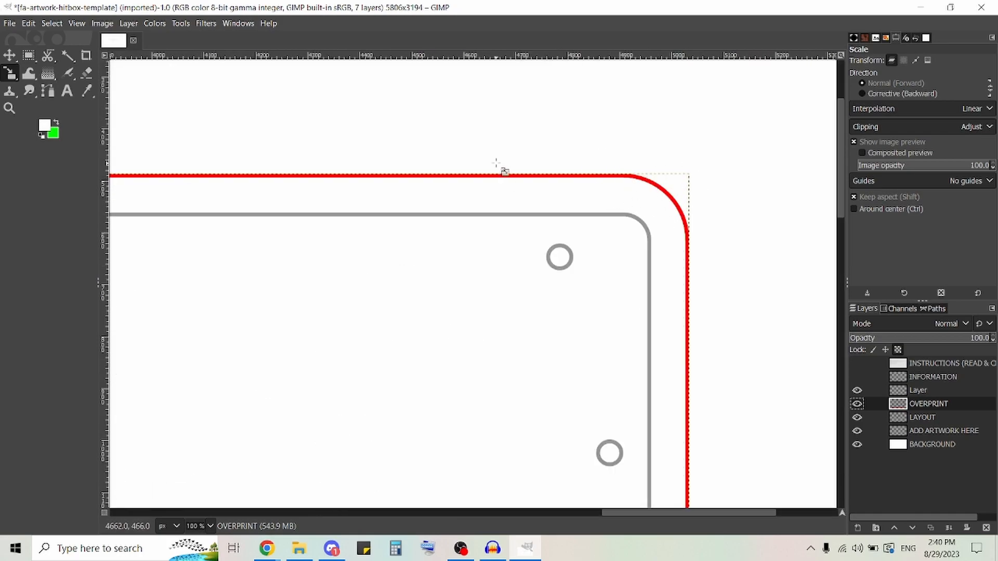
ctrl+scroll(598, 241, down, 4)
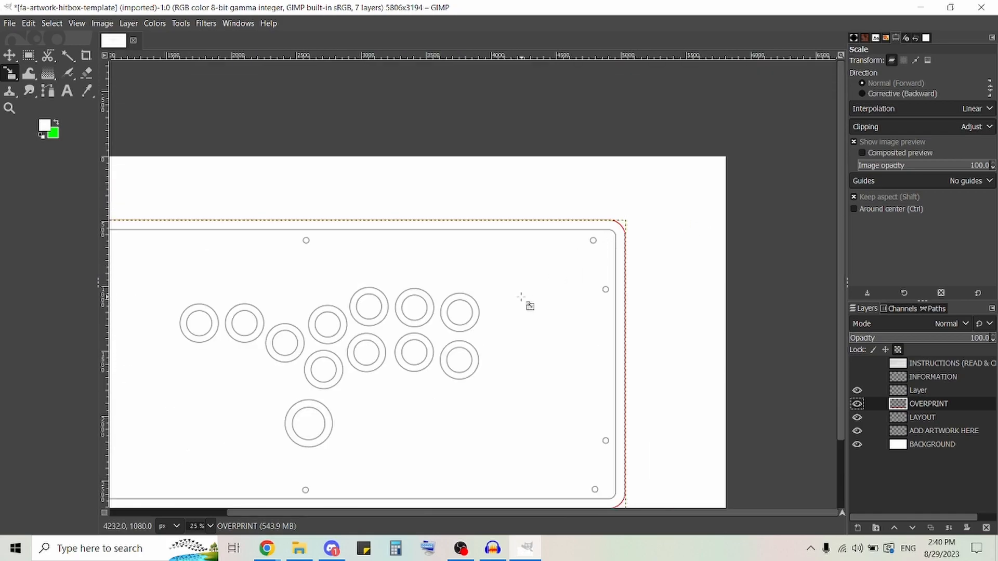
scroll(531, 303, down, 2)
scroll(523, 308, left, 4)
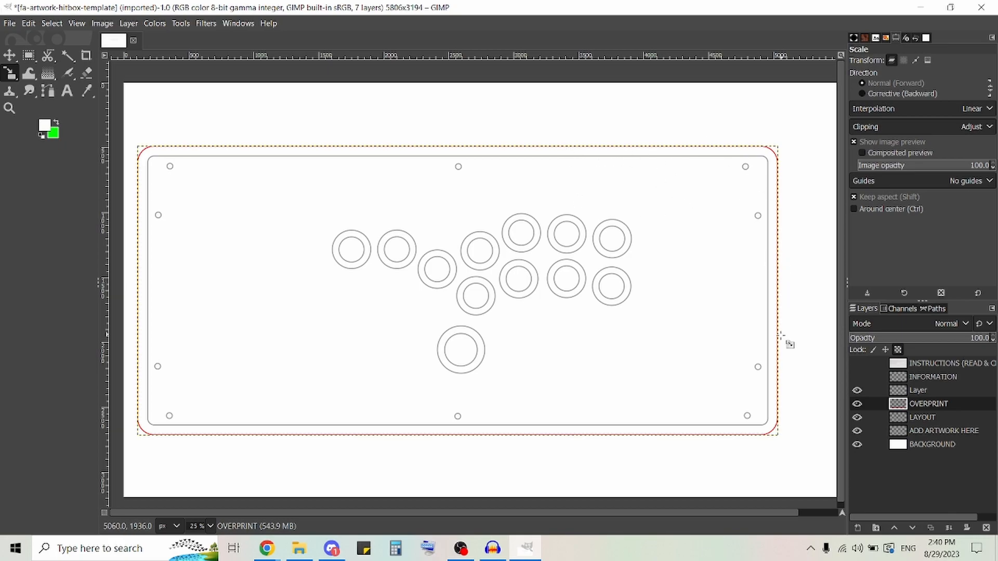
scroll(755, 347, up, 2)
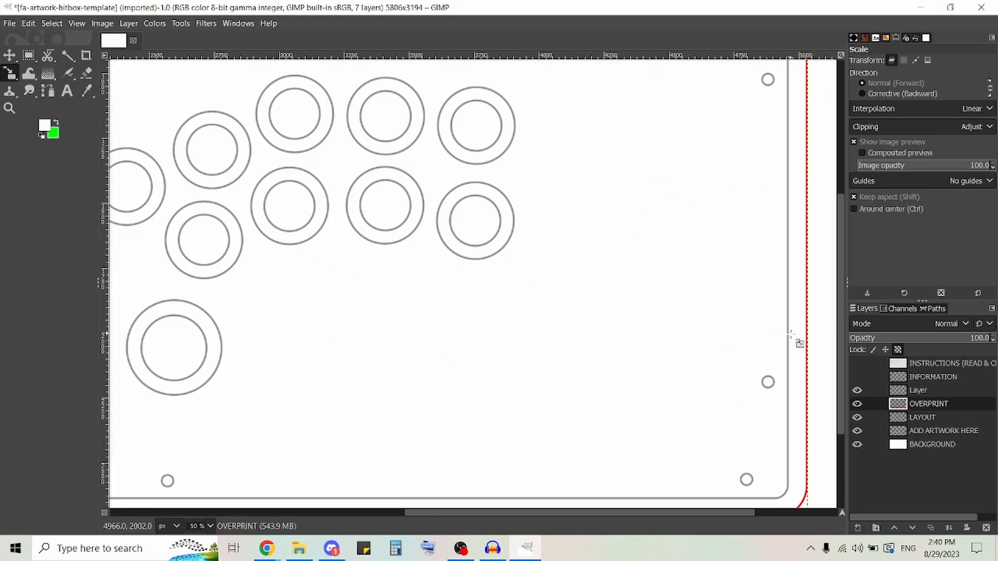
scroll(811, 343, down, 3)
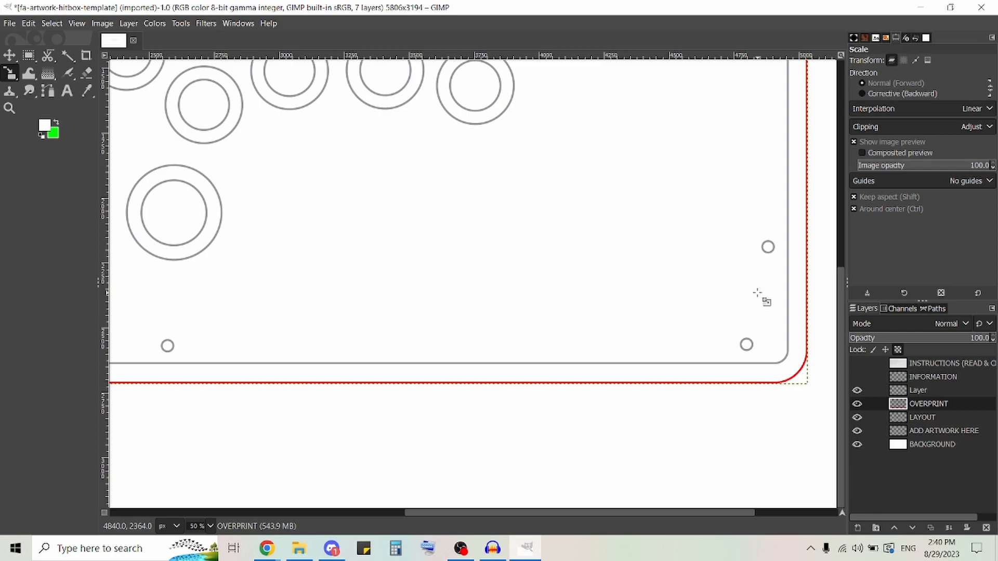
scroll(755, 293, down, 2)
scroll(754, 294, up, 2)
scroll(763, 225, up, 2)
scroll(798, 138, down, 2)
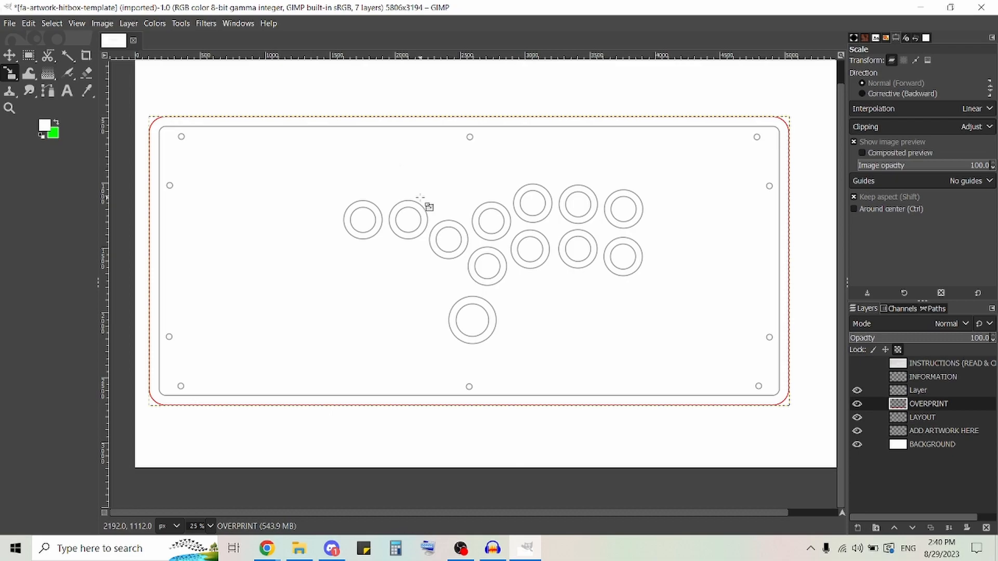
Step: Select the area enclosed by the red outline on the OVERPRINT layer with the Fuzzy Select tool
click(67, 55)
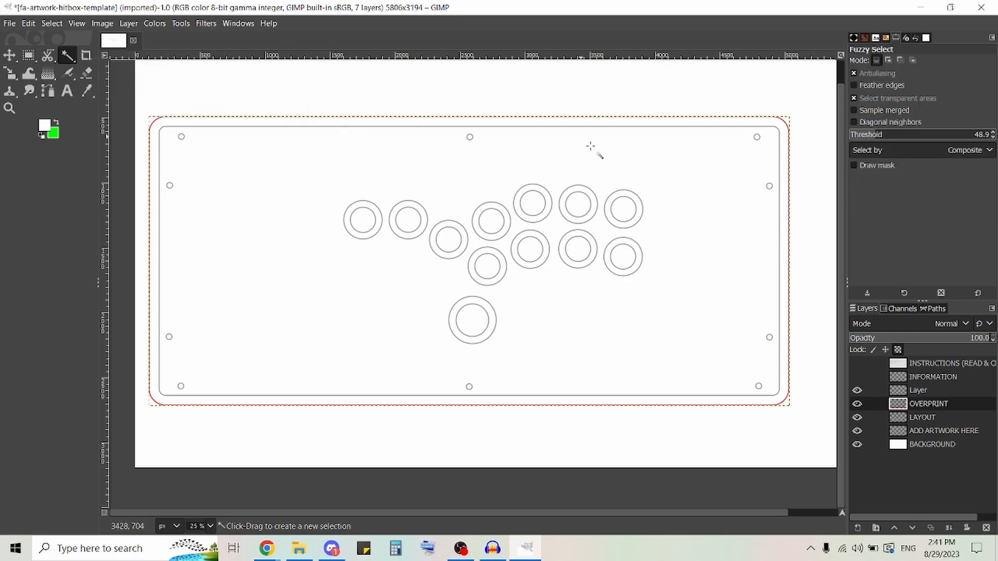
click(783, 186)
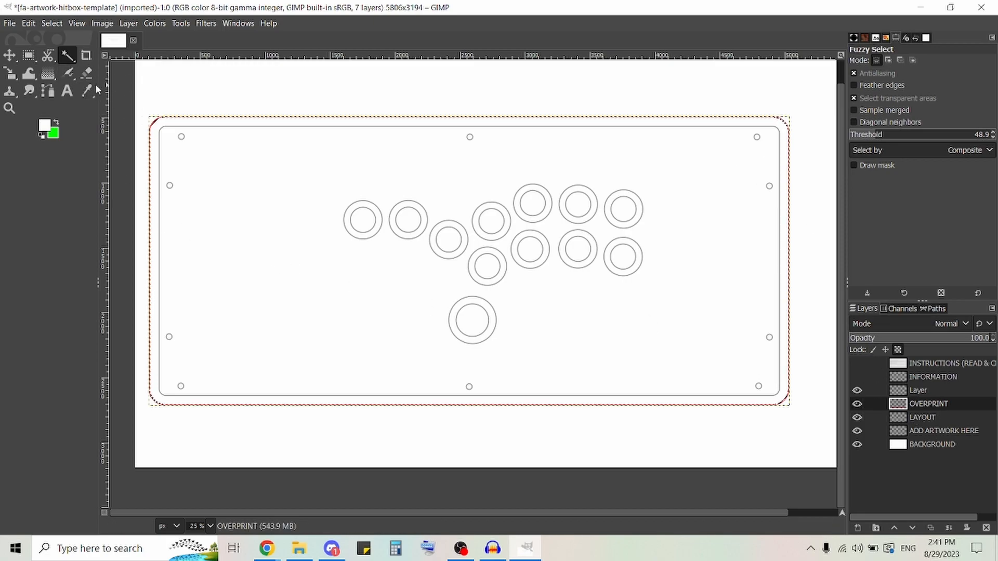
right_click(344, 119)
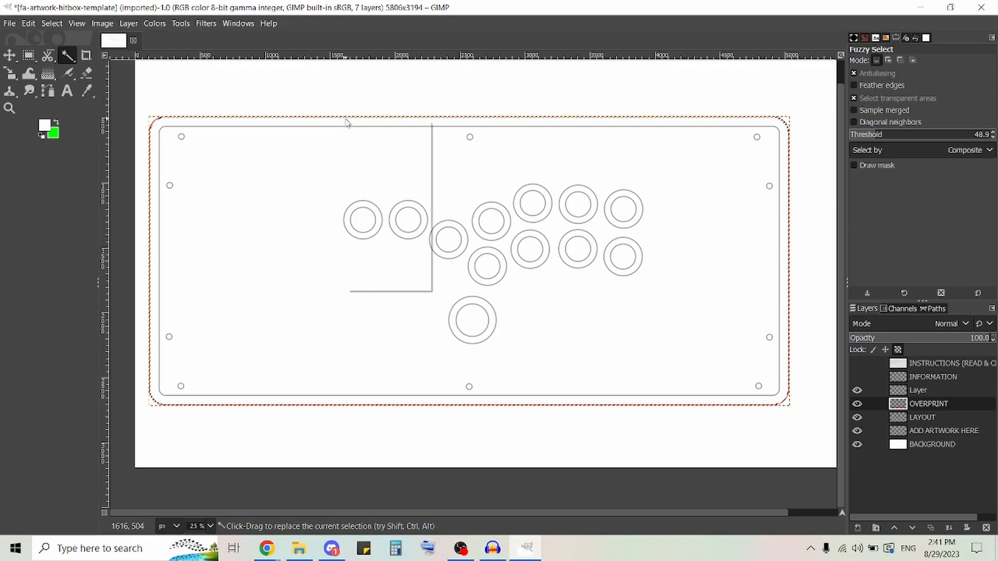
click(320, 128)
right_click(71, 55)
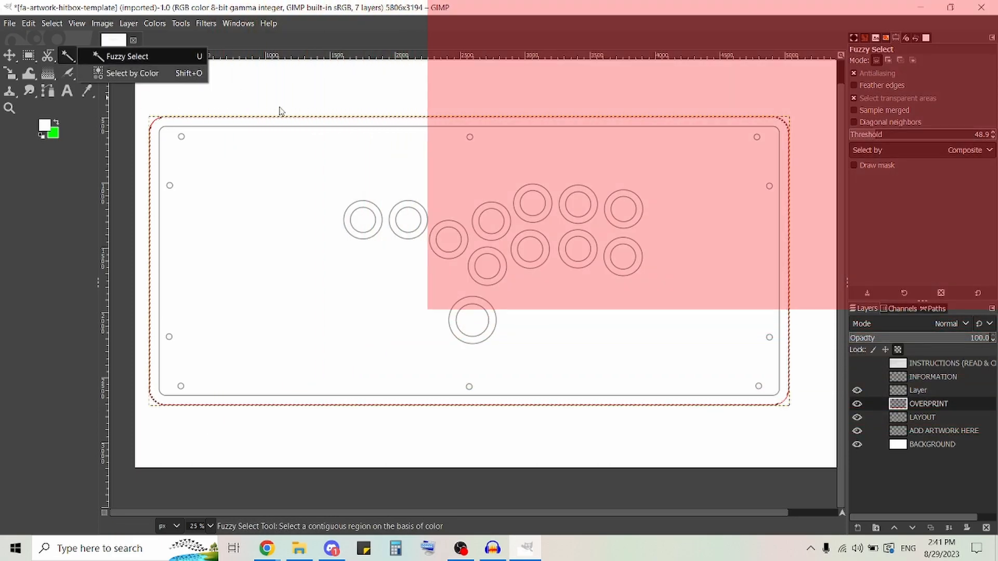
Step: Invert the selection of the area inside the red outline to select everything around the panel
click(318, 124)
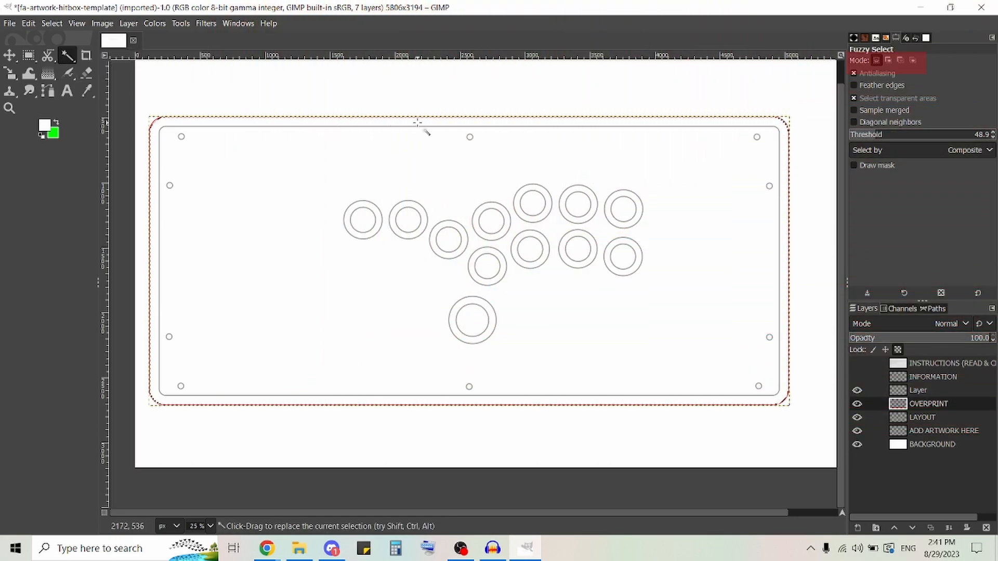
key(ctrl)
key(ctrl)
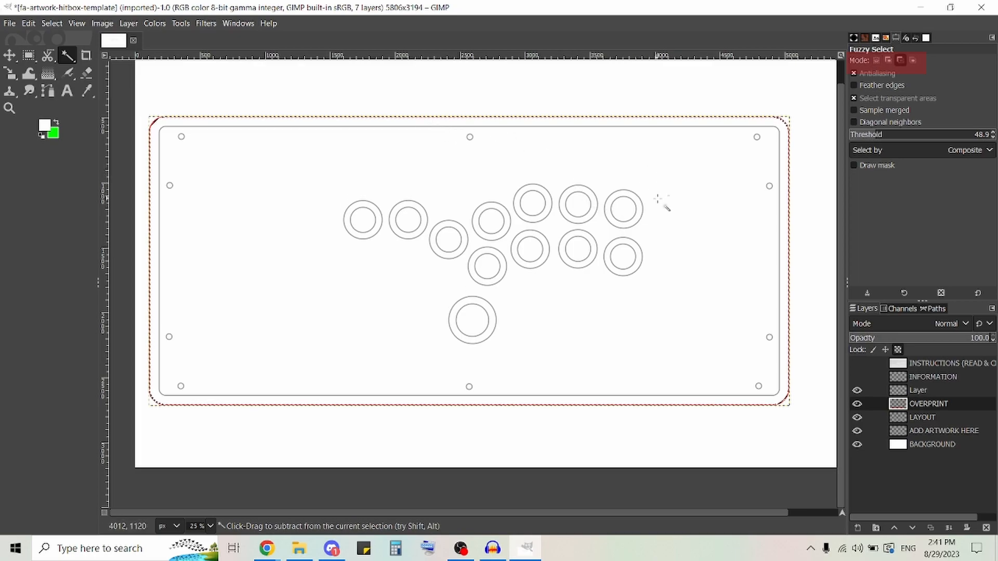
key(ctrl+i)
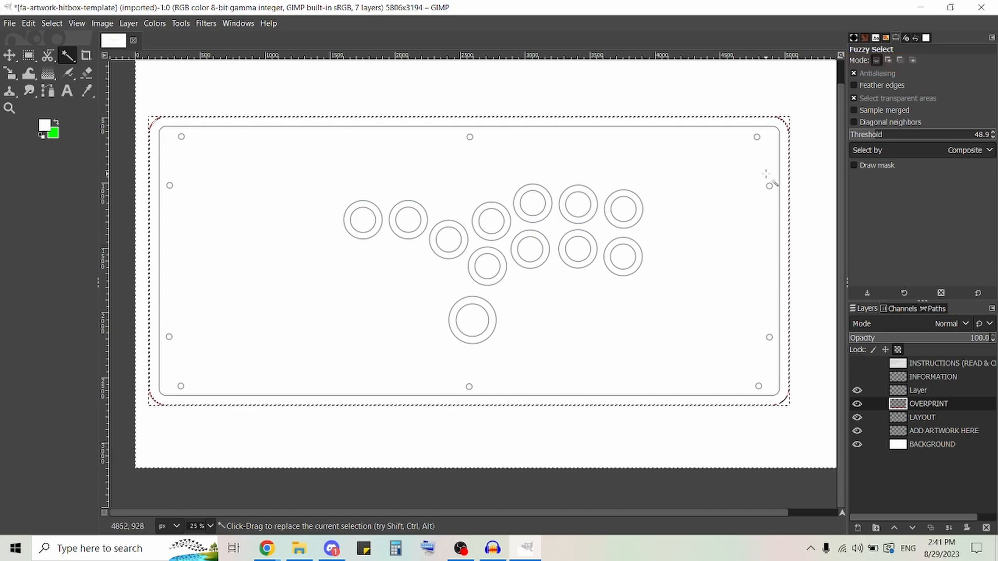
Step: Move the new blank layer directly below OVERPRINT and bucket-fill its selected area outside the red outline with green
click(942, 391)
drag(924, 395, 927, 410)
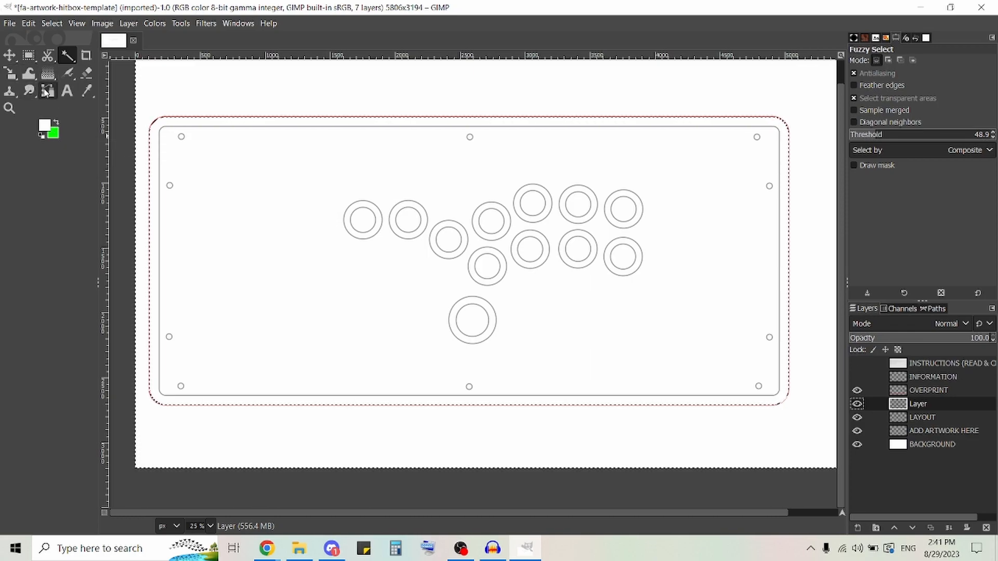
click(27, 76)
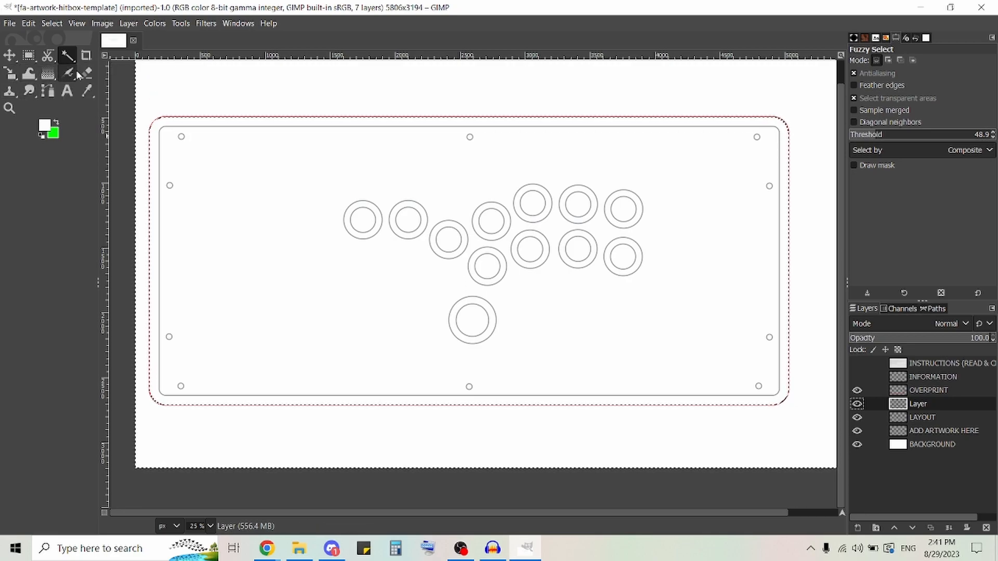
mouse_move(47, 75)
click(109, 75)
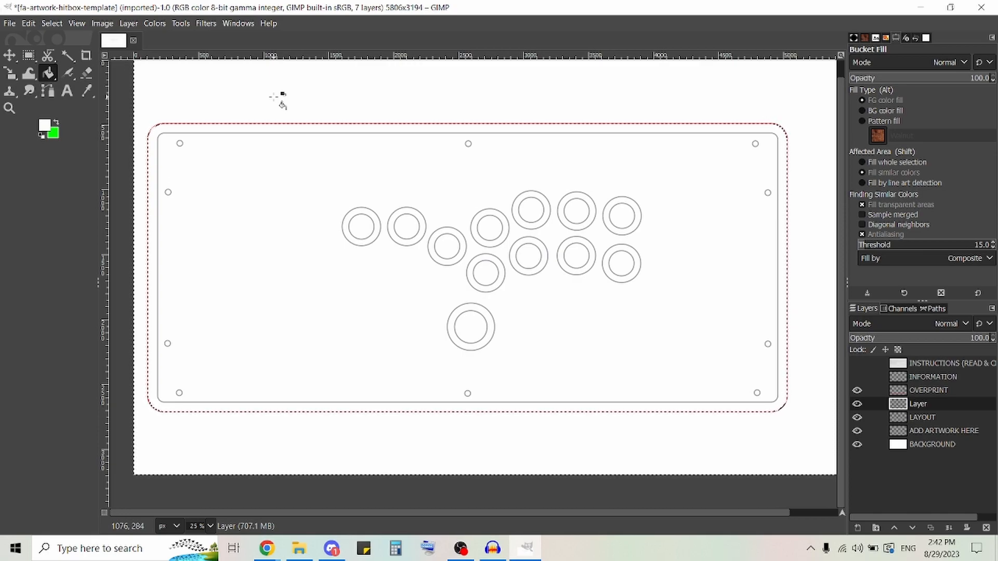
click(55, 123)
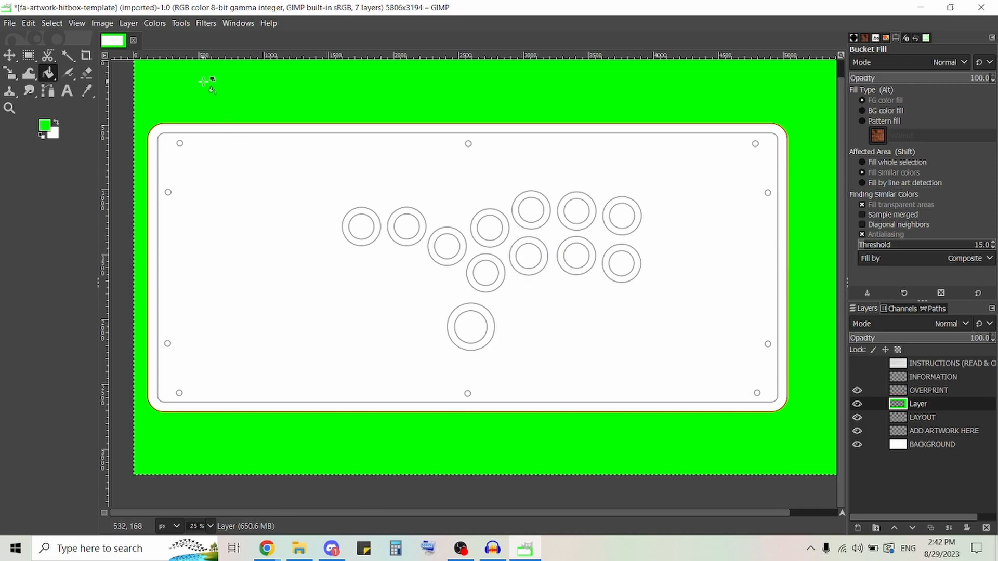
ctrl+scroll(785, 146, up, 1)
ctrl+scroll(784, 145, up, 2)
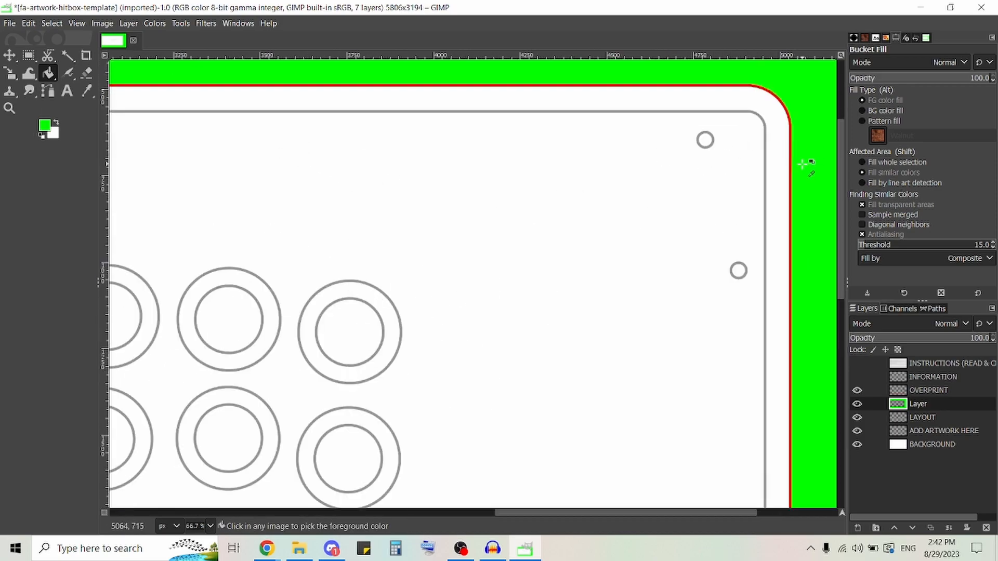
ctrl+scroll(807, 162, down, 3)
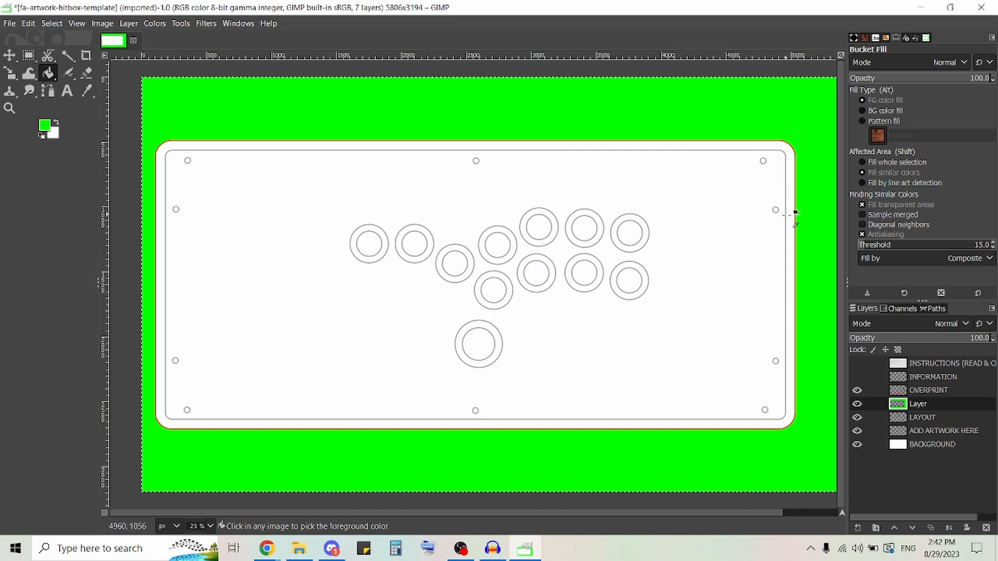
Step: Rename the green-filled layer to "cutoff"
double_click(920, 404)
text(cutout)
key(BackSpace)
text(off)
key(Return)
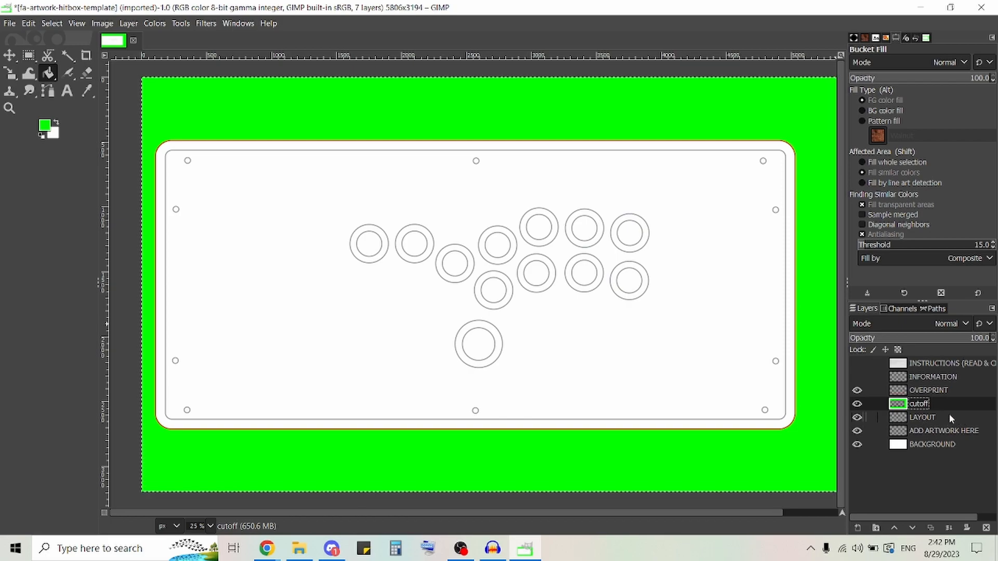
Step: On the LAYOUT layer, select the inner circle and surrounding ring of the leftmost button with the Fuzzy Select tool
click(923, 417)
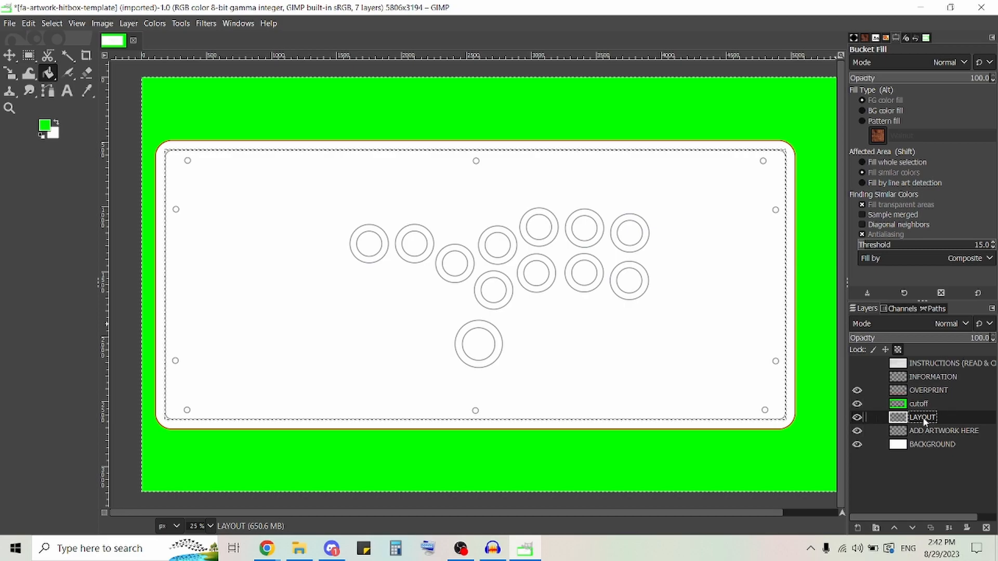
click(64, 56)
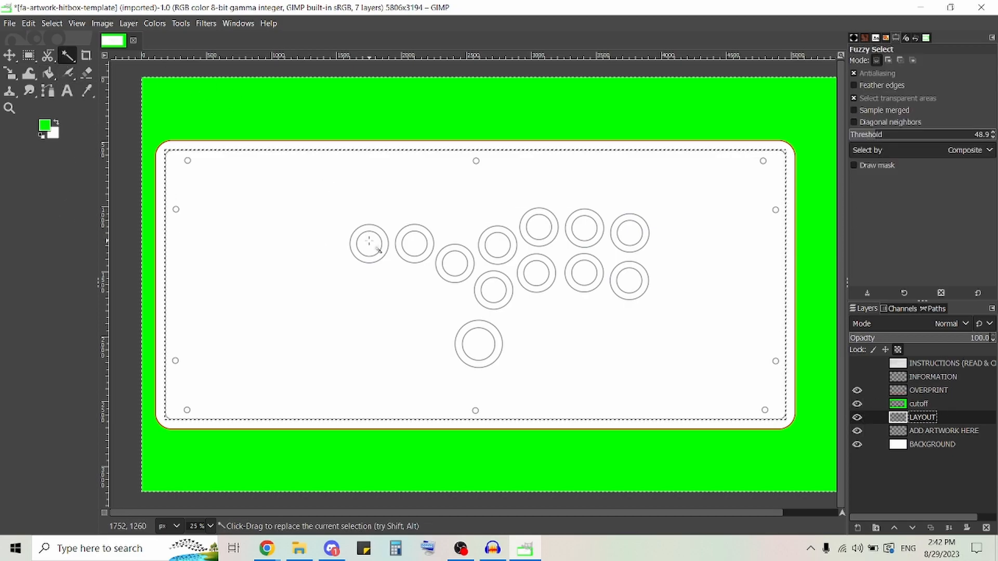
scroll(368, 237, up, 2)
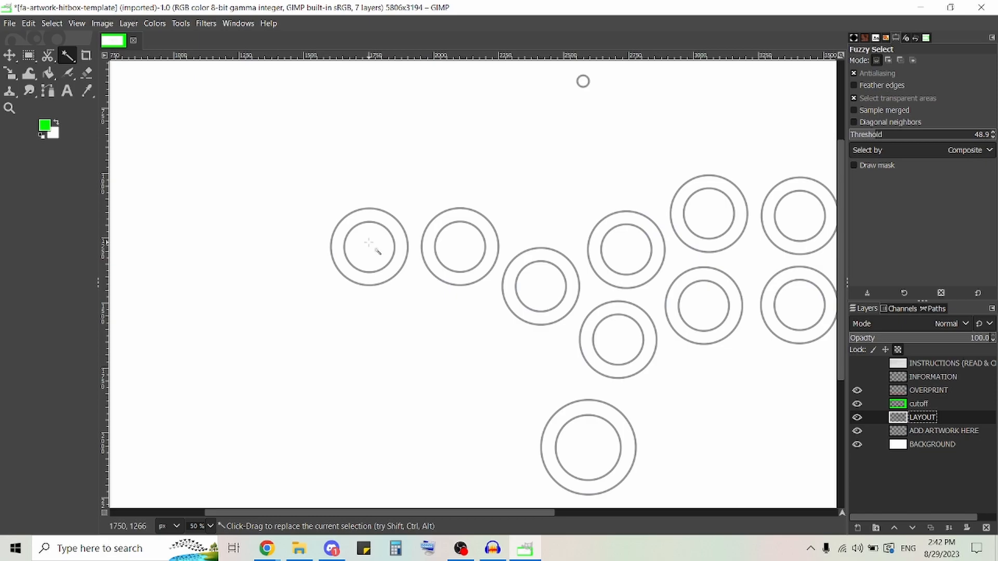
click(369, 242)
scroll(368, 249, up, 2)
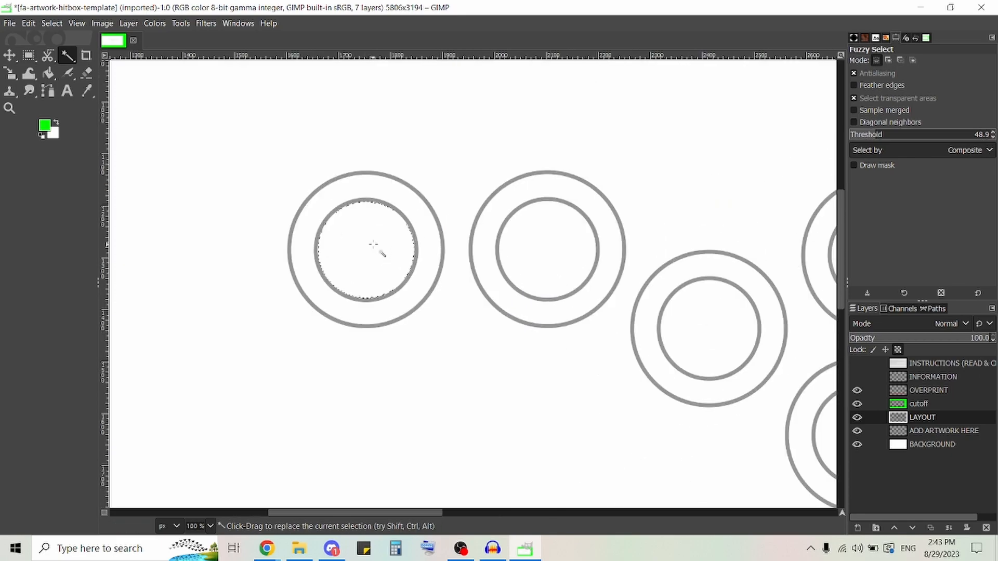
click(427, 252)
scroll(425, 240, down, 2)
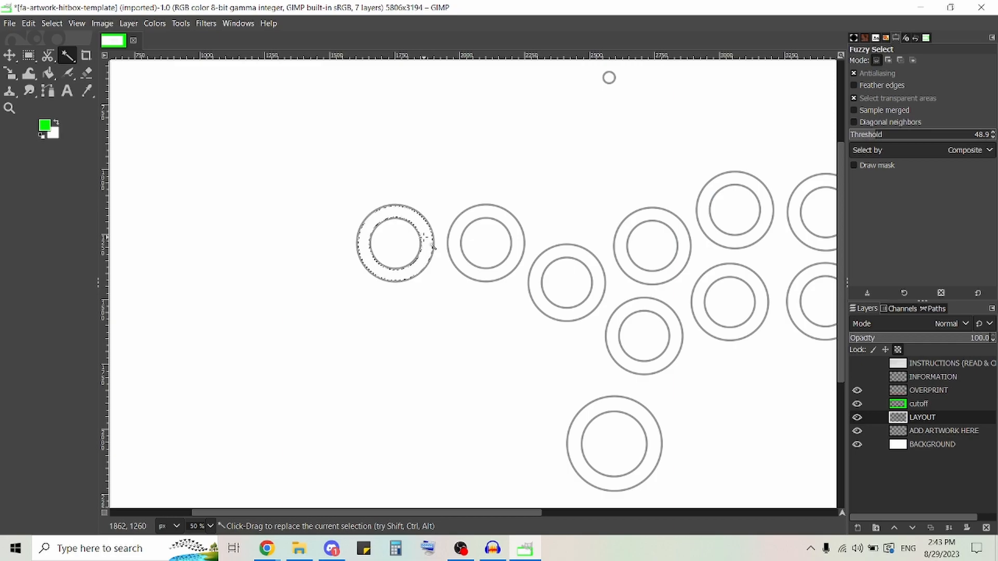
click(397, 239)
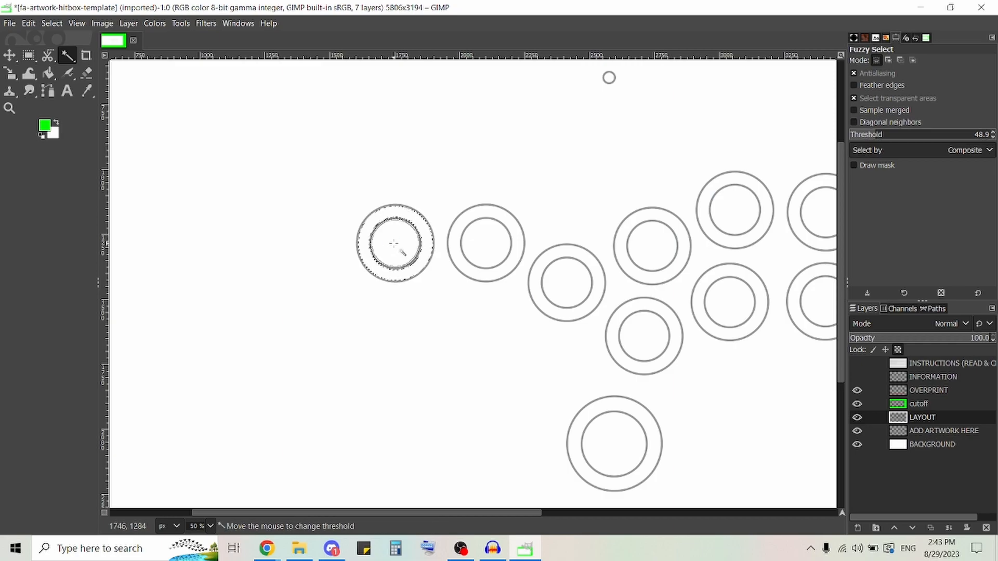
shift+click(430, 231)
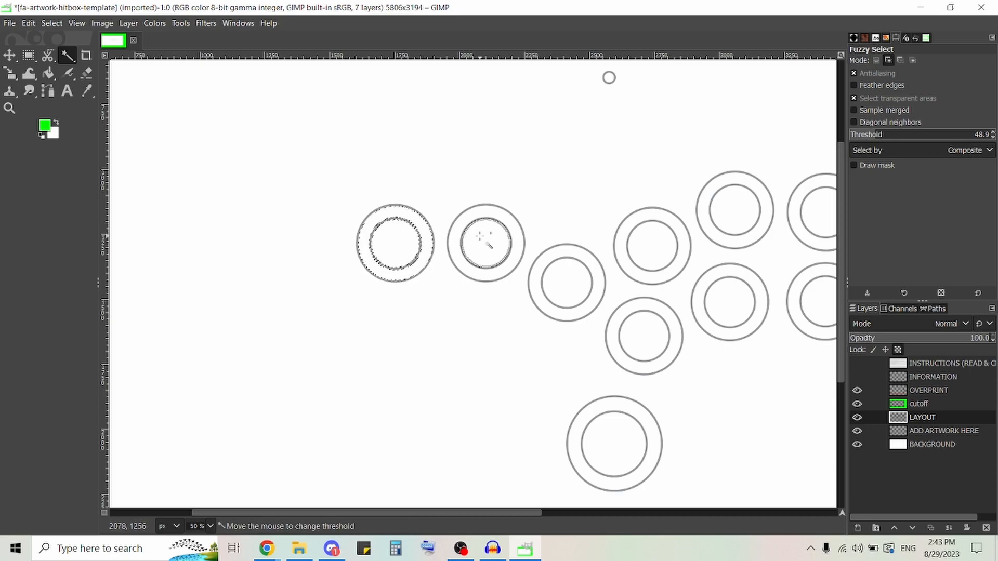
Step: Add the inner circles and rings of the next six small buttons and the large lower button to the selection
shift+click(516, 240)
shift+click(582, 292)
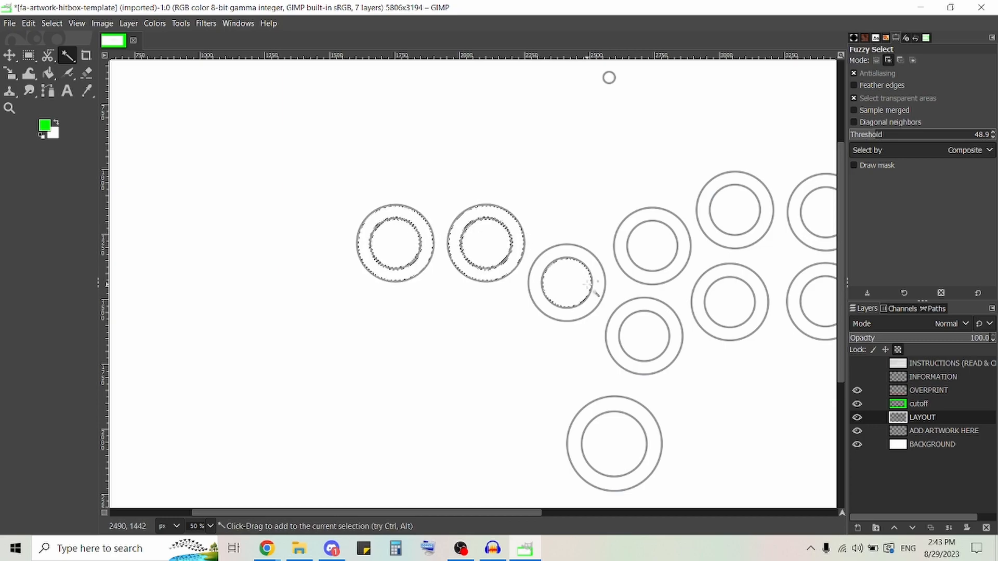
shift+click(599, 285)
shift+click(646, 337)
shift+click(674, 333)
shift+click(647, 251)
shift+click(686, 259)
shift+click(735, 202)
shift+click(768, 222)
shift+click(734, 301)
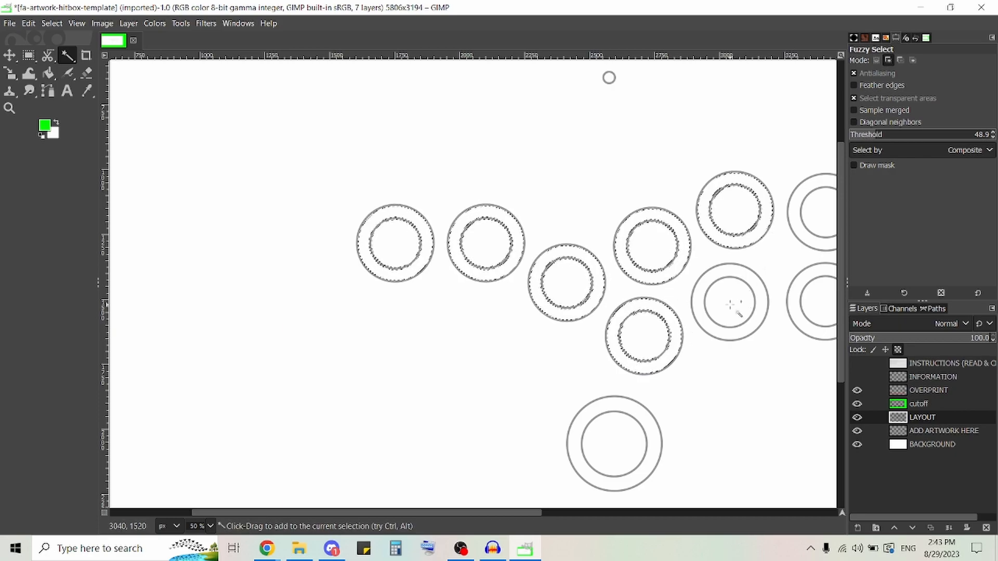
shift+click(764, 310)
shift+click(639, 435)
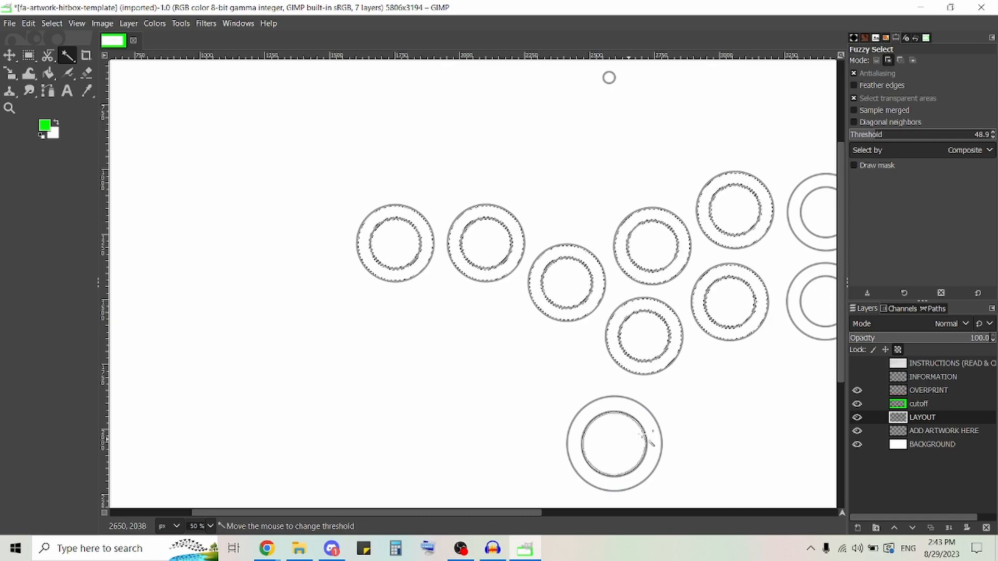
shift+click(652, 432)
Step: Add the inner circles and rings of the four buttons in the two rightmost columns to the selection
scroll(672, 334, down, 3)
scroll(674, 334, up, 1)
drag(706, 352, 488, 335)
shift+click(528, 265)
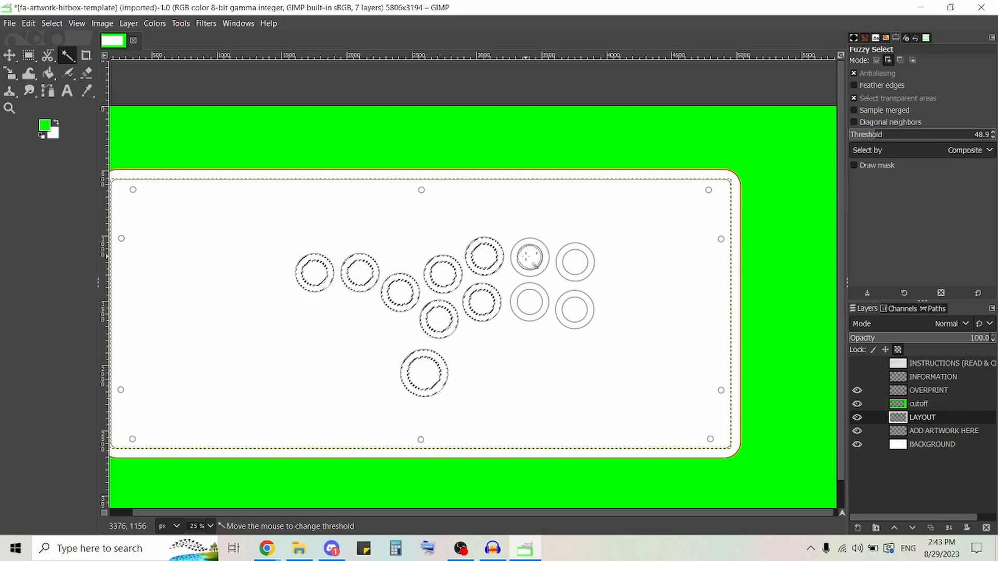
scroll(528, 265, up, 2)
drag(528, 345, 517, 347)
shift+click(630, 367)
shift+click(600, 360)
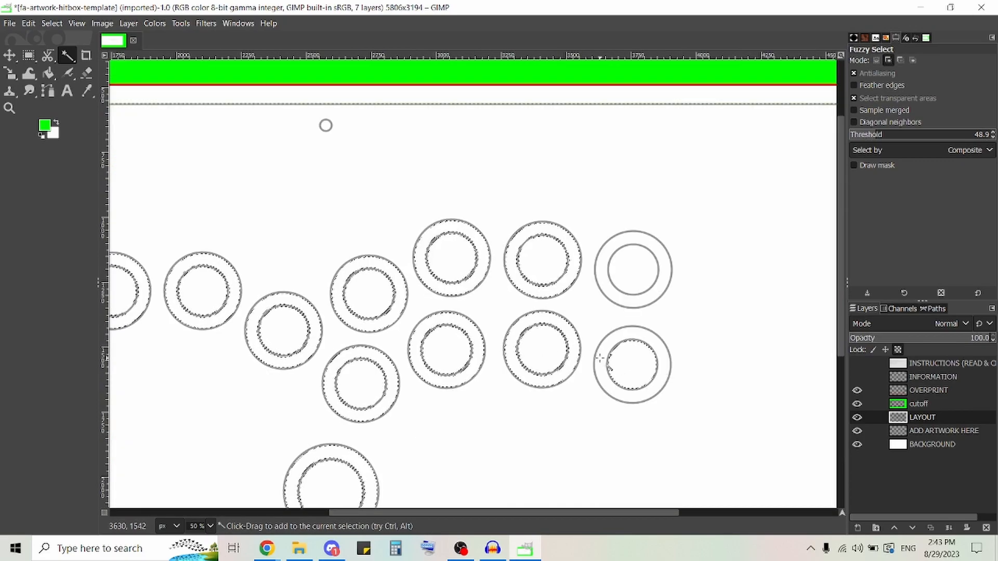
shift+click(611, 278)
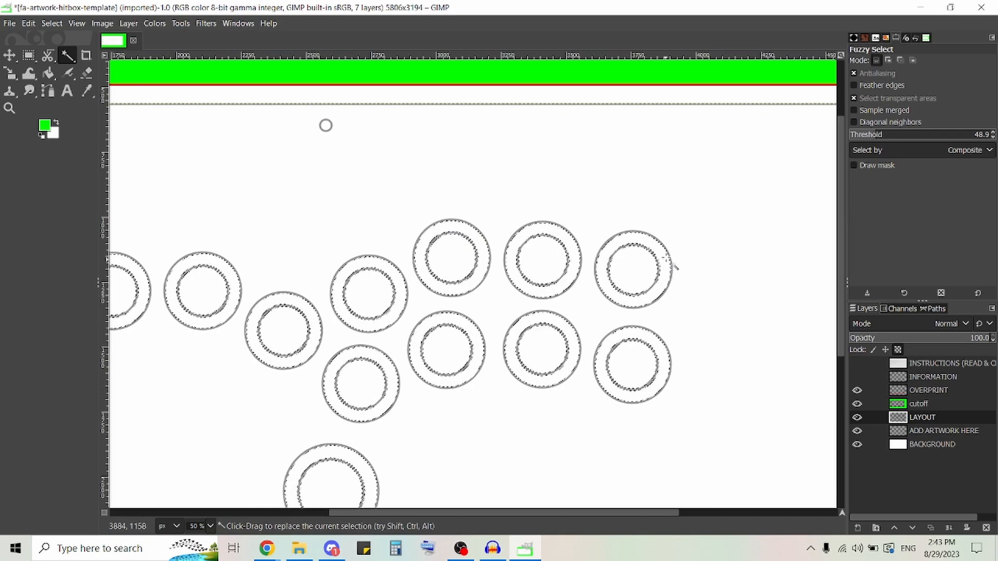
Step: Add the four screw holes along the panel's left side and the two middle ones to the selection
scroll(671, 254, down, 3)
scroll(502, 198, up, 2)
scroll(503, 192, down, 1)
scroll(214, 403, down, 1)
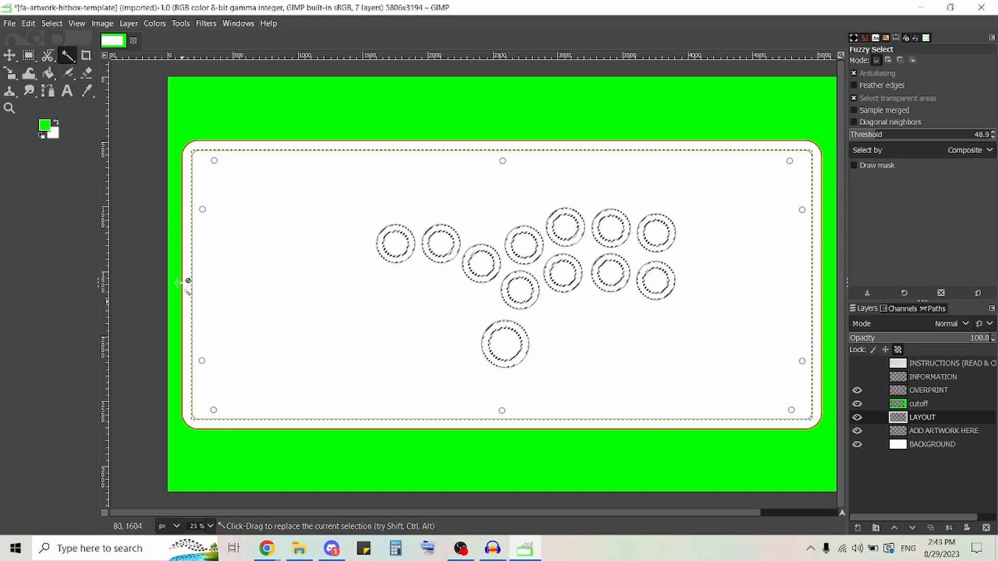
scroll(213, 164, up, 2)
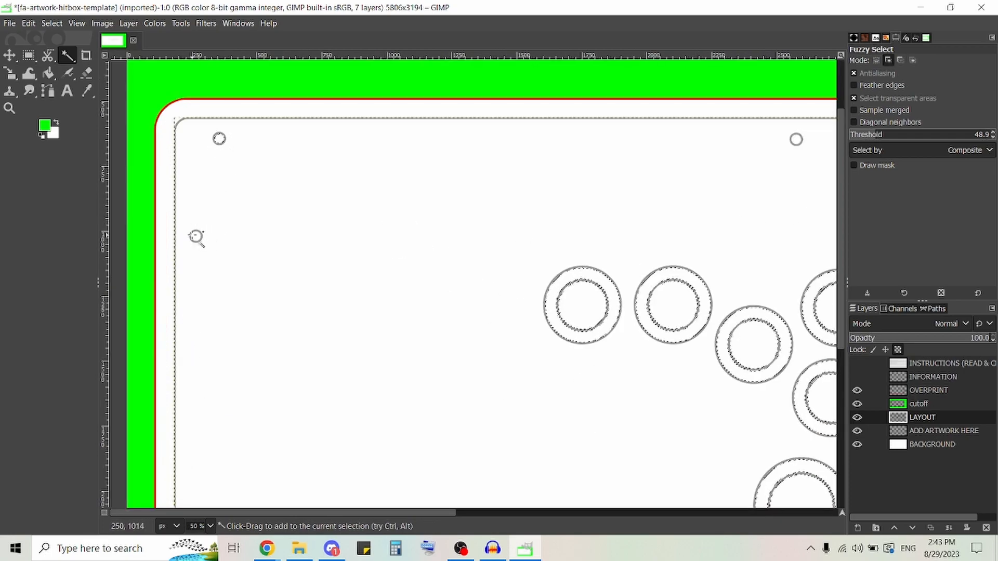
shift+click(196, 237)
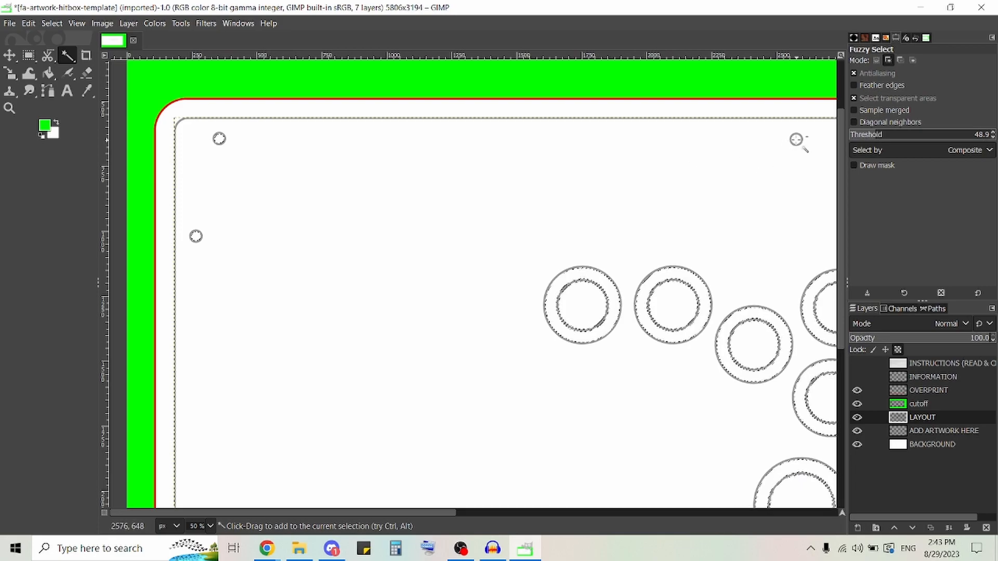
scroll(623, 250, down, 5)
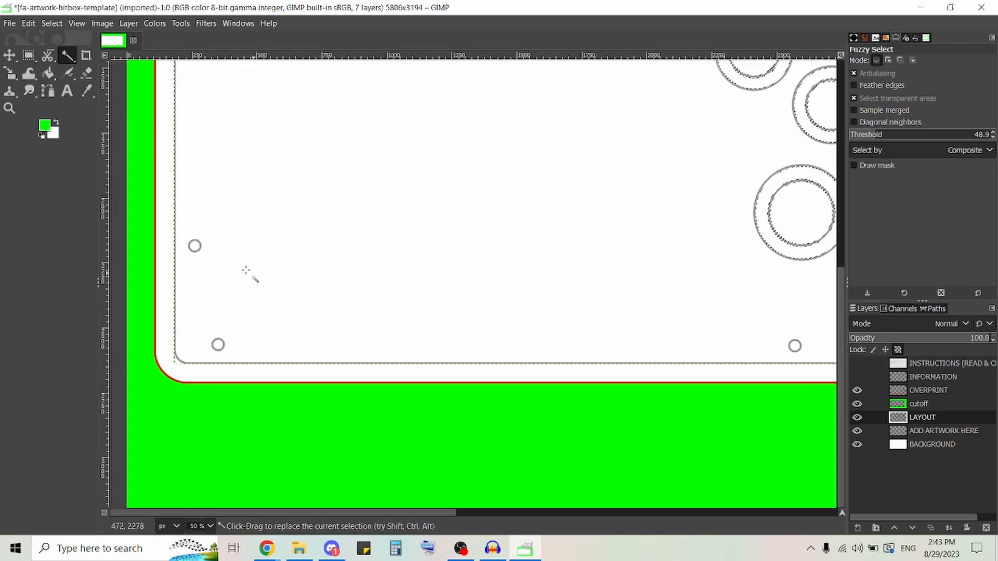
shift+click(195, 246)
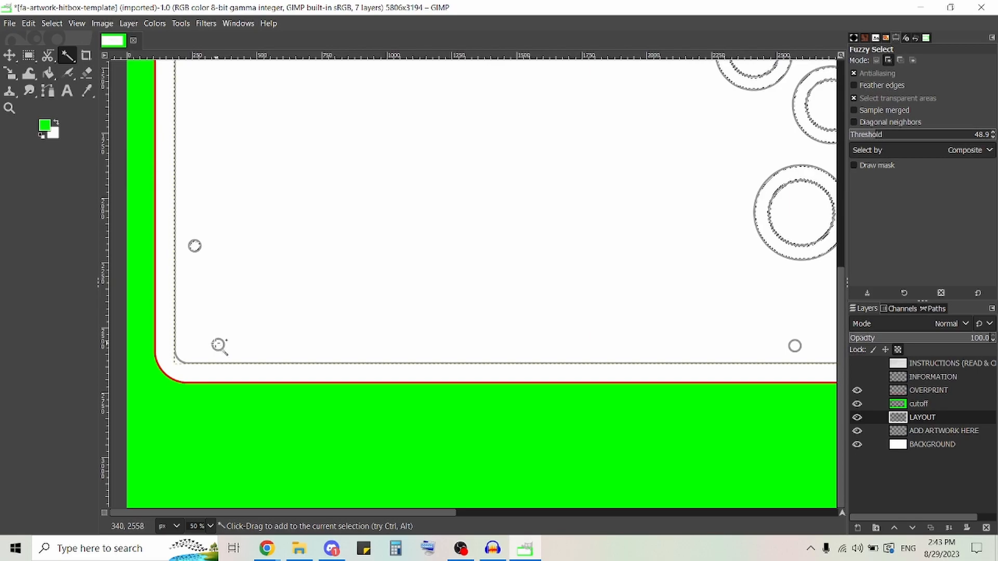
shift+click(220, 345)
shift+click(794, 345)
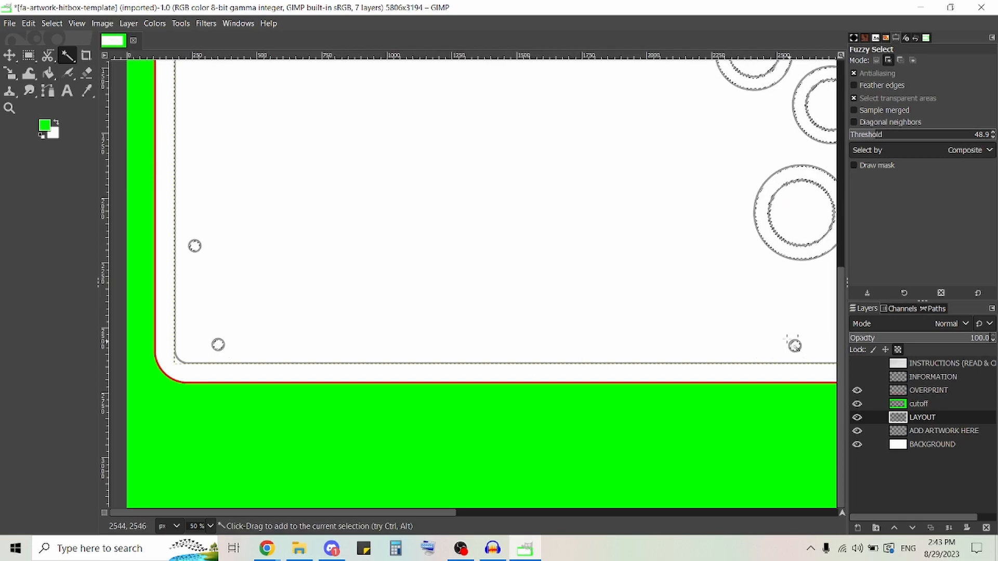
Step: Add the four screw holes along the panel's right side to the selection
ctrl+scroll(706, 260, down, 2)
ctrl+scroll(704, 259, down, 1)
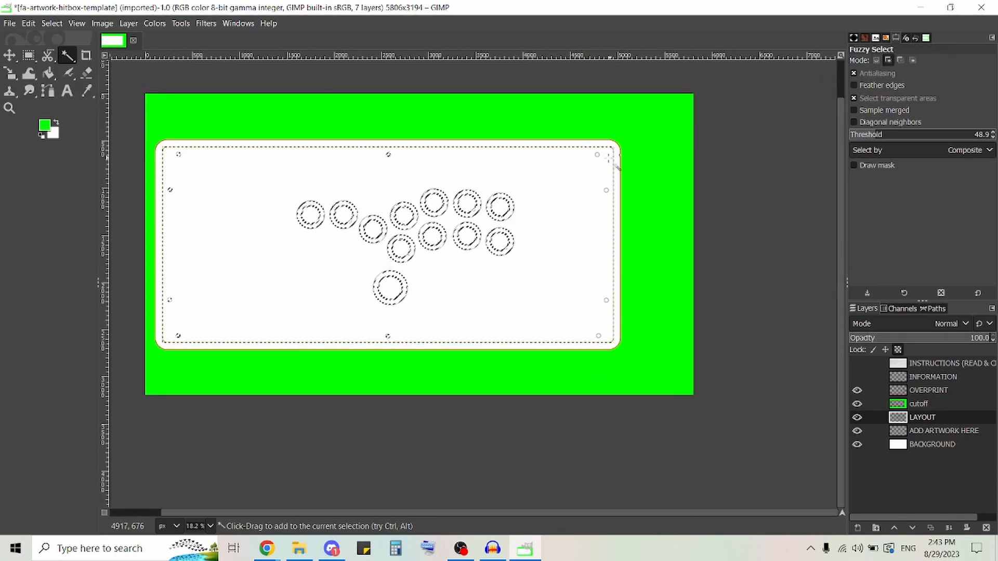
scroll(652, 161, up, 1)
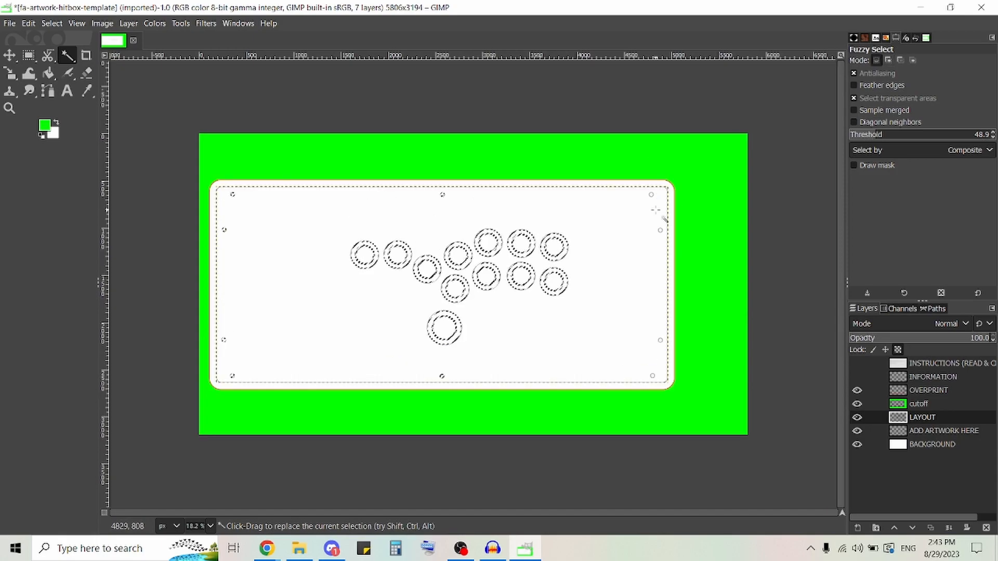
ctrl+scroll(655, 210, up, 1)
ctrl+scroll(655, 208, up, 3)
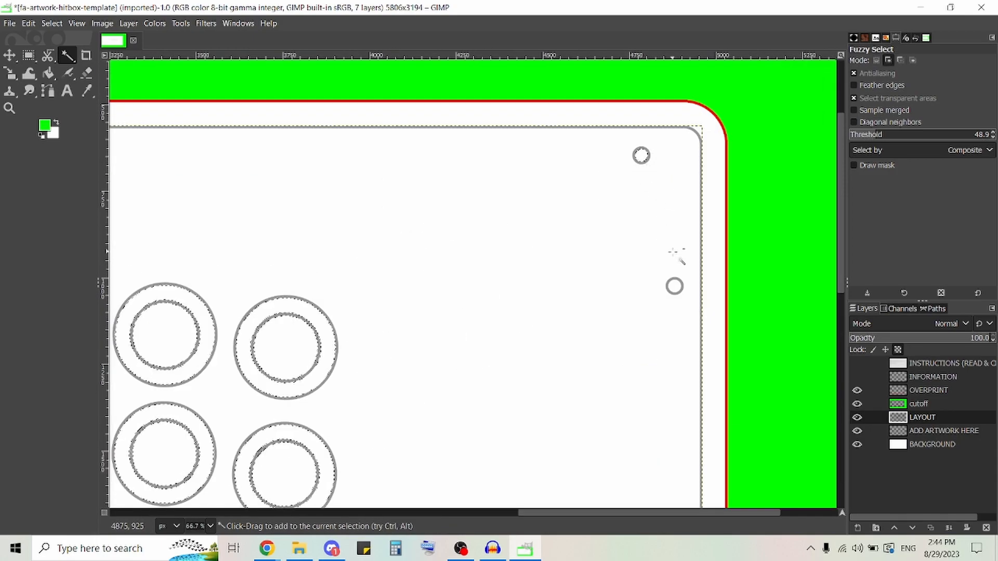
scroll(675, 287, down, 5)
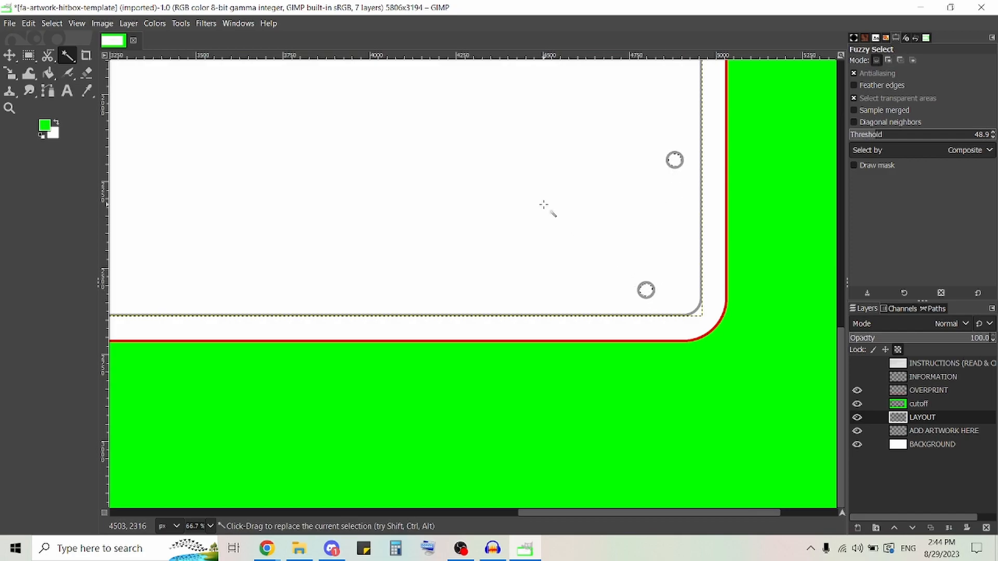
ctrl+scroll(507, 188, down, 3)
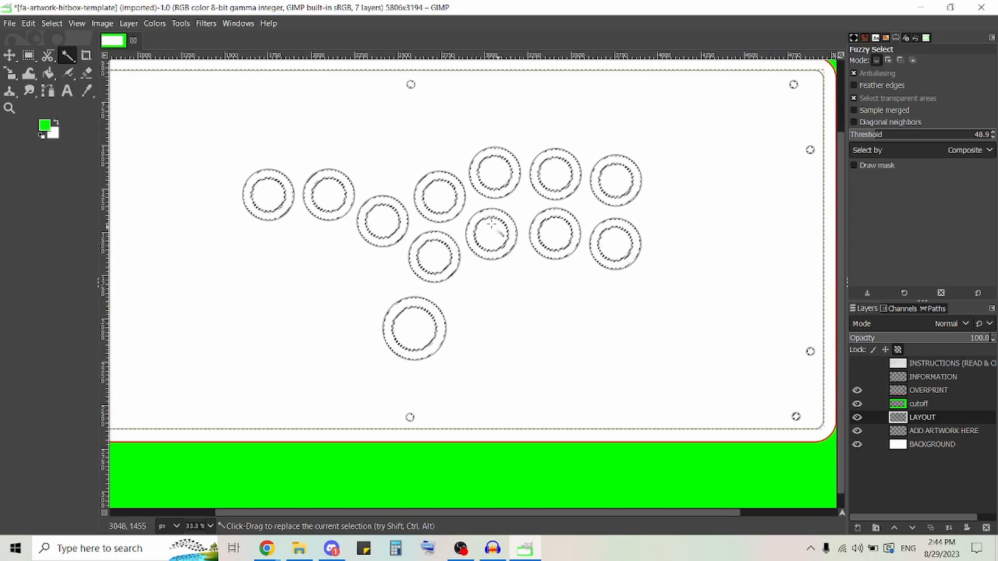
ctrl+scroll(529, 277, down, 2)
ctrl+scroll(630, 350, up, 1)
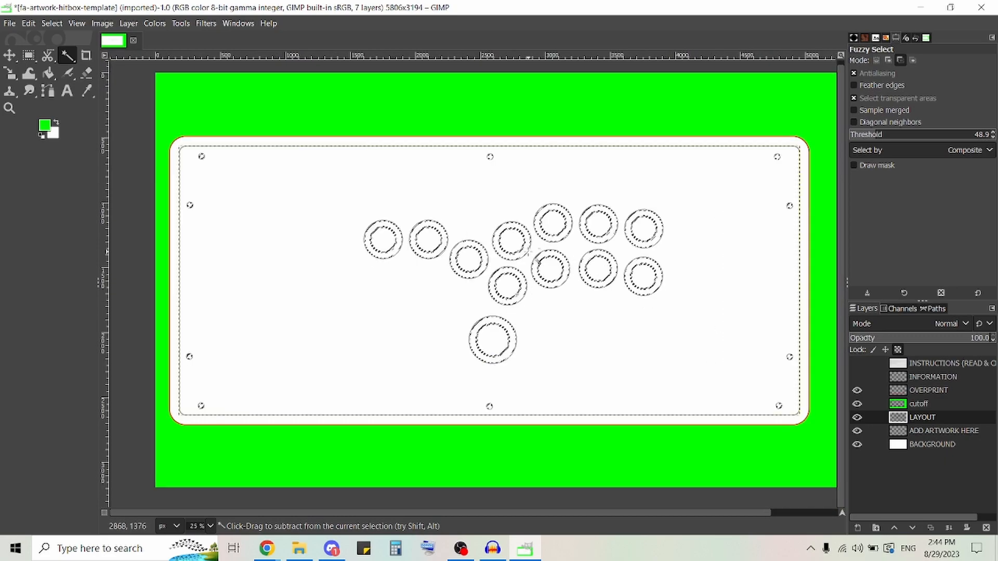
Step: Create a new layer above the LAYOUT layer and set the foreground color to purple, ae39fc
click(857, 528)
click(918, 516)
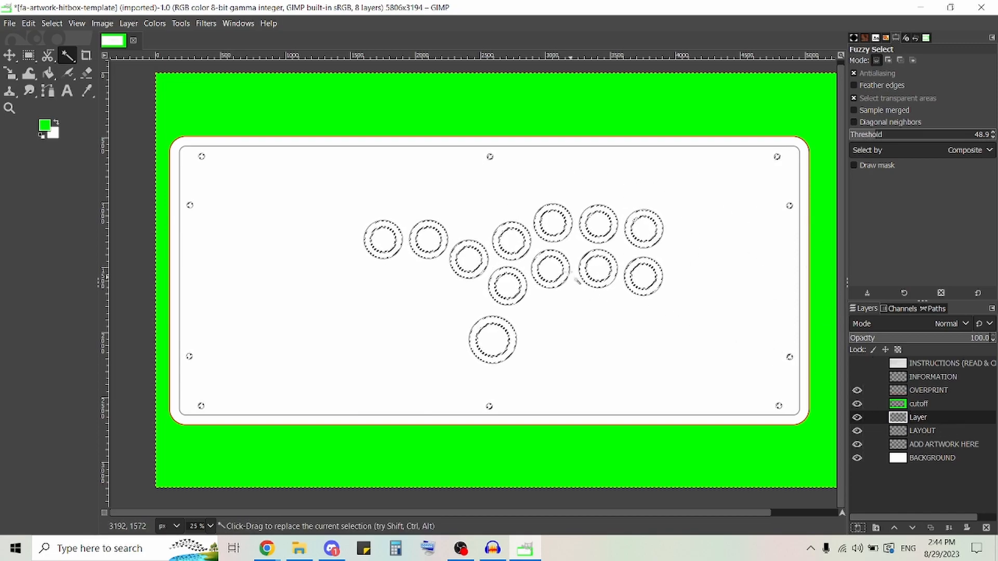
click(46, 126)
drag(78, 141, 73, 65)
click(99, 95)
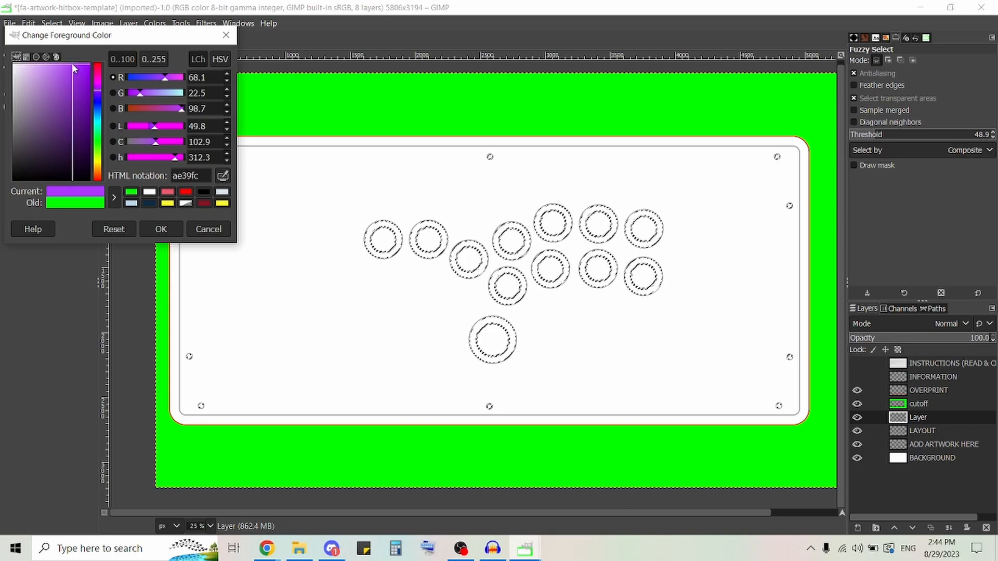
click(161, 229)
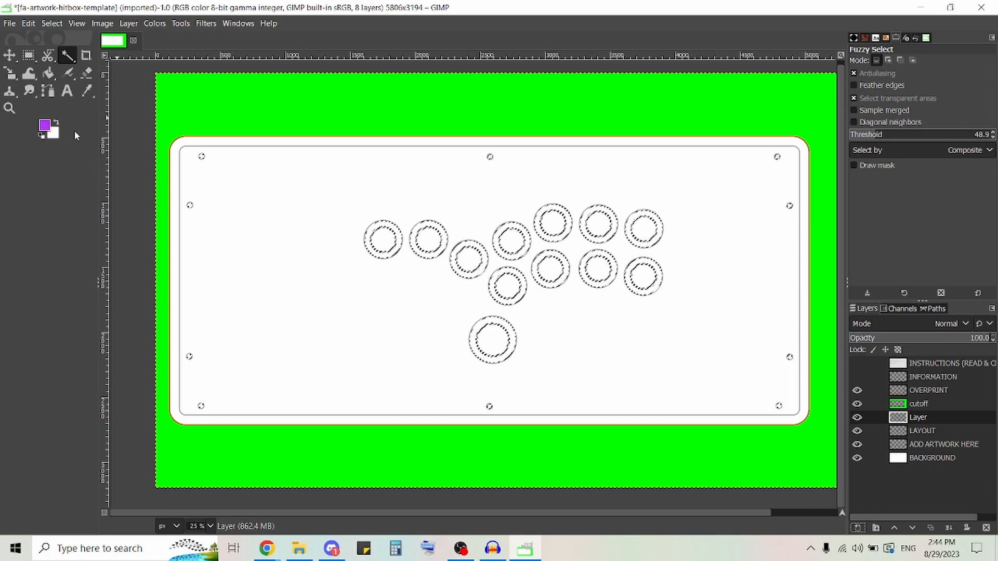
Step: Bucket-fill the selected buttons and screw holes with the purple foreground color on the new layer, and clear the selection
click(49, 74)
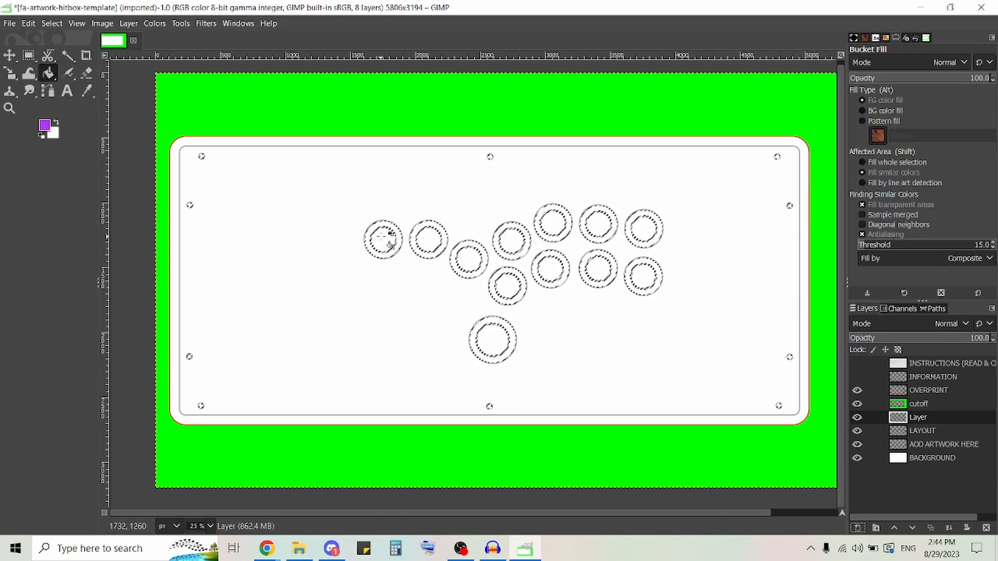
click(383, 241)
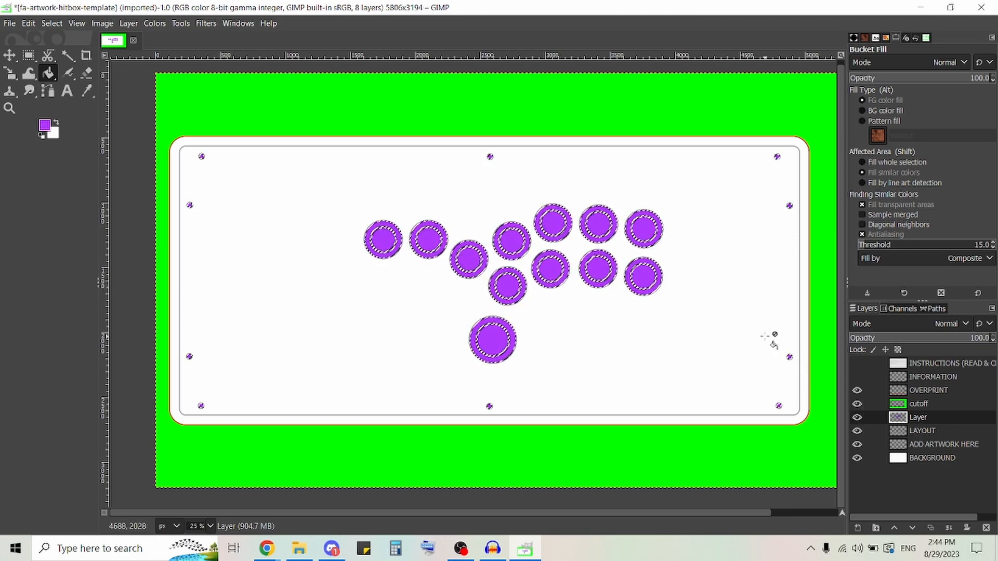
key(shift+ctrl+a)
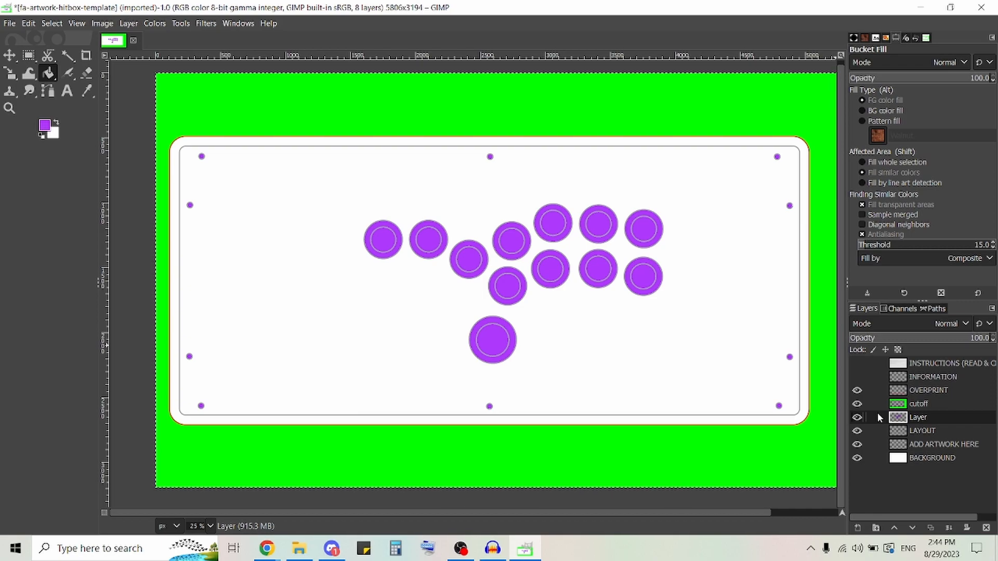
Step: Rename the purple-filled layer as "button fill"
double_click(928, 417)
text(button fill)
key(Return)
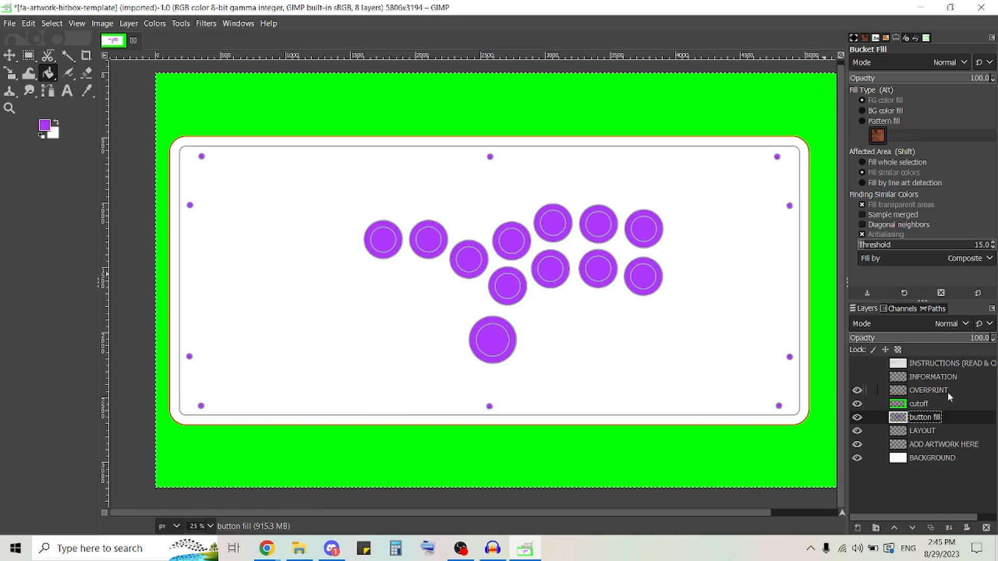
Step: Create a layer group directly above the ADD ARTWORK HERE layer
click(943, 447)
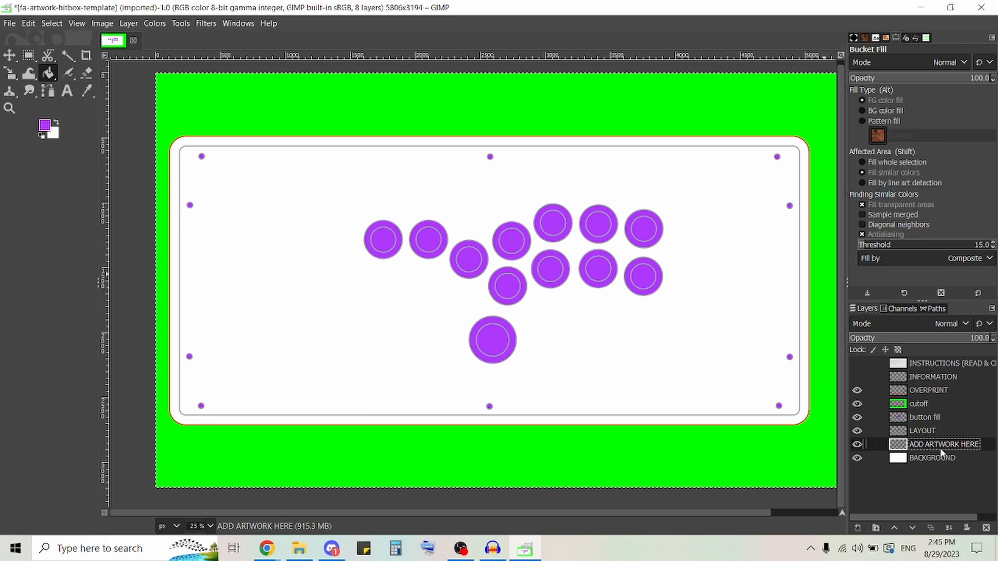
click(876, 529)
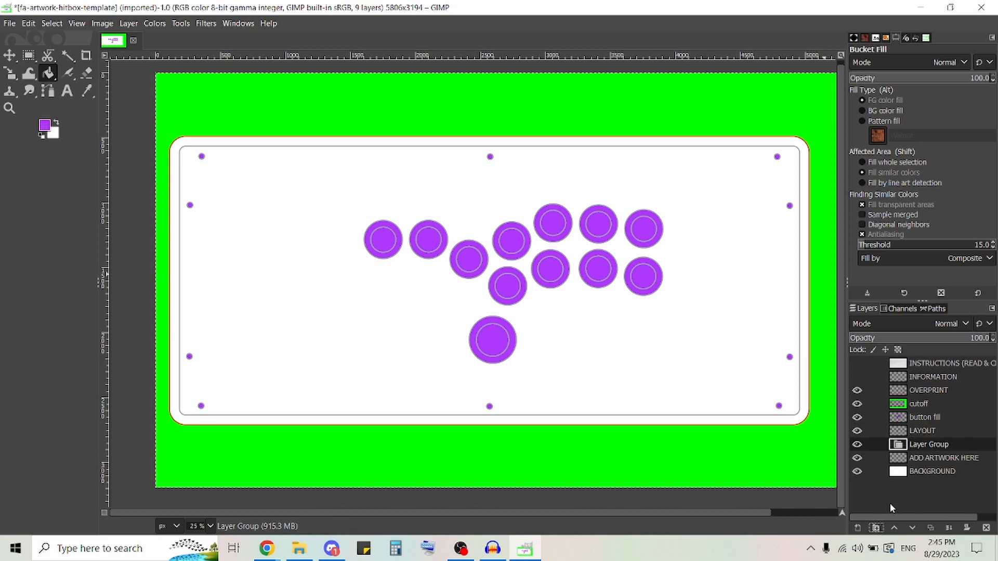
right_click(920, 446)
click(867, 84)
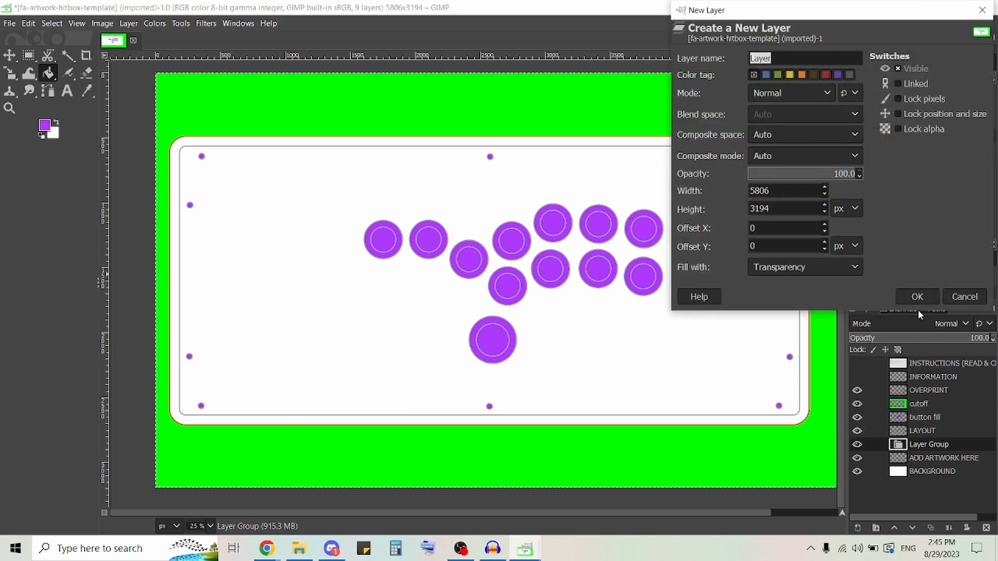
click(964, 297)
Step: Move the ADD ARTWORK HERE layer into the new layer group and rename the group as "Art folder"
mouse_move(937, 457)
mouse_down()
mouse_move(930, 441)
mouse_move(926, 465)
mouse_up()
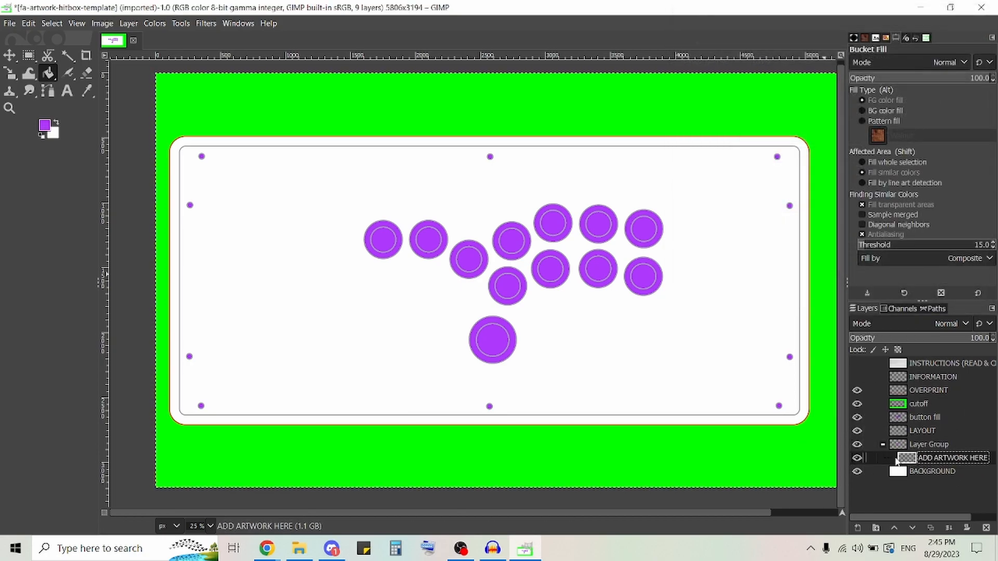
double_click(931, 444)
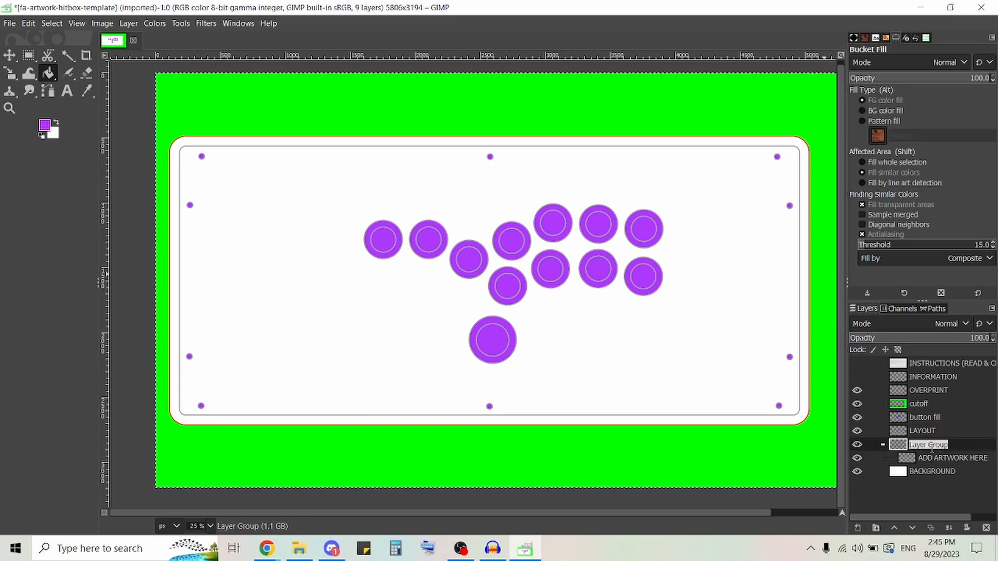
text(Art)
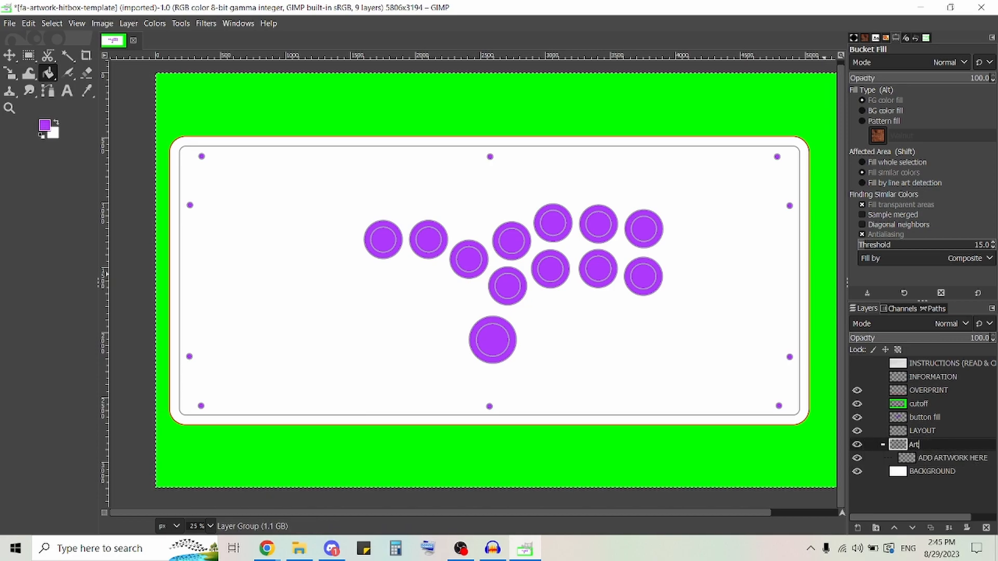
text( folder)
key(Return)
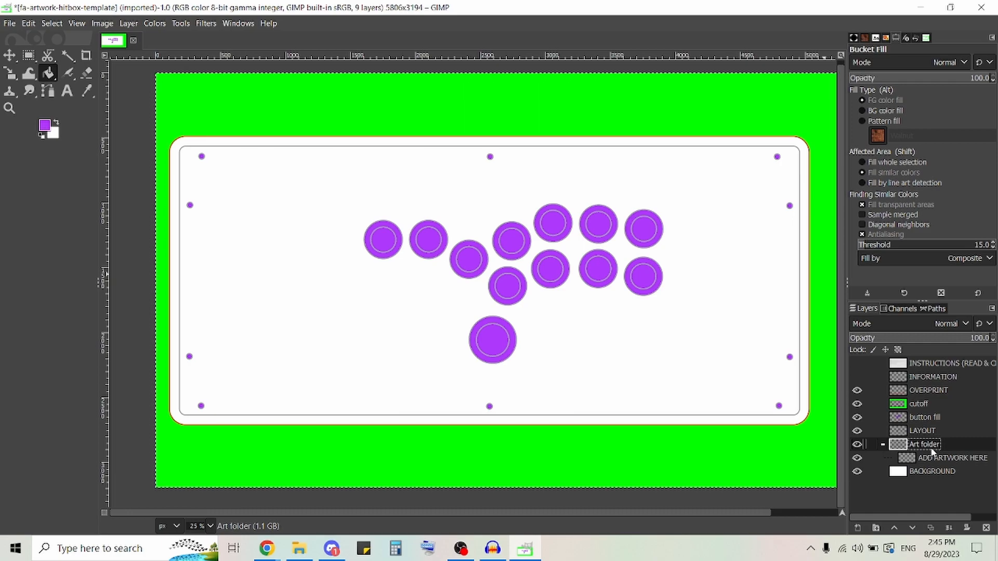
Step: Import the bomb-rush-cyberfunk JPG from Video Folder in File Explorer as a layer above ADD ARTWORK HERE in GIMP's Art folder group
click(951, 457)
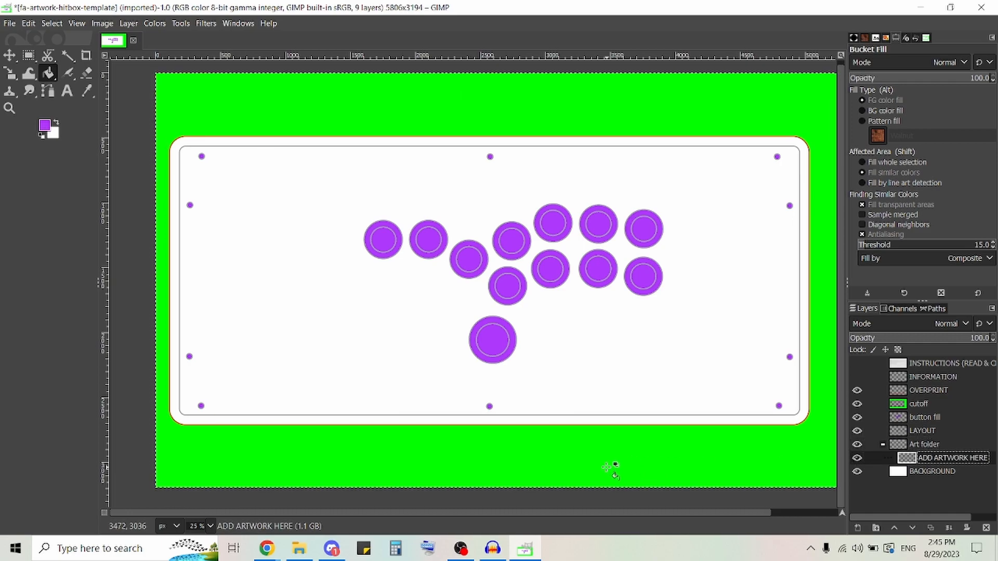
click(299, 548)
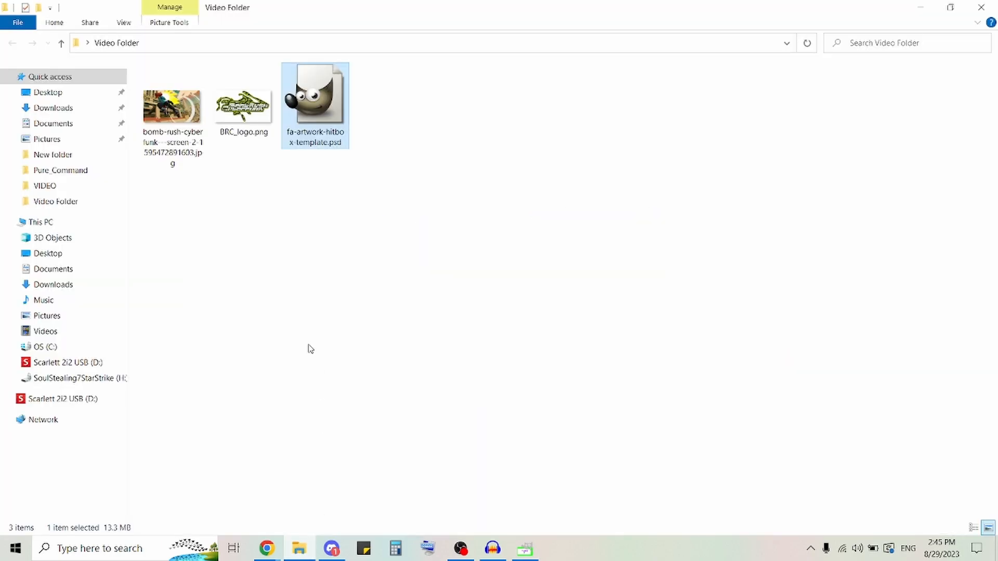
drag(343, 14, 732, 310)
drag(558, 413, 313, 257)
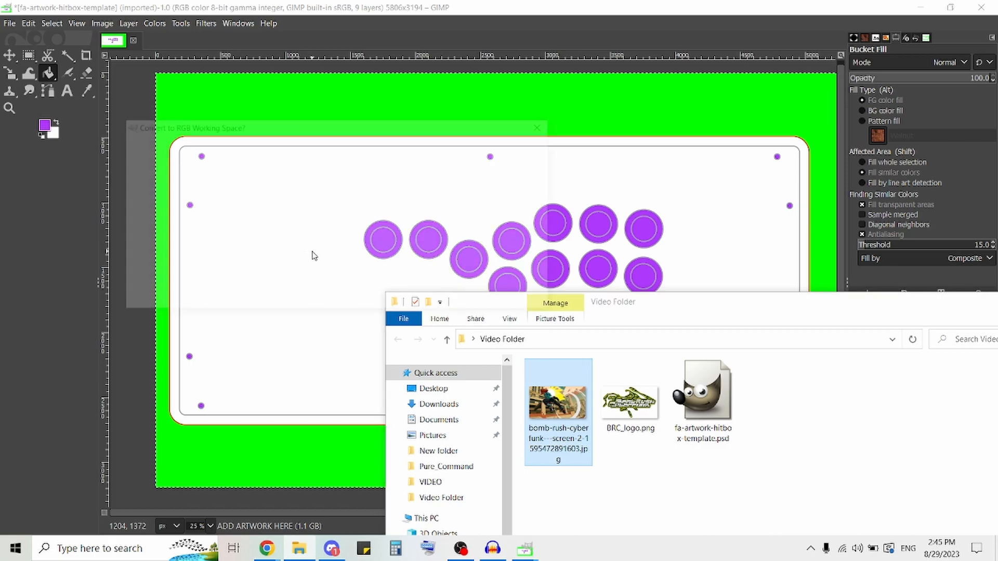
click(481, 299)
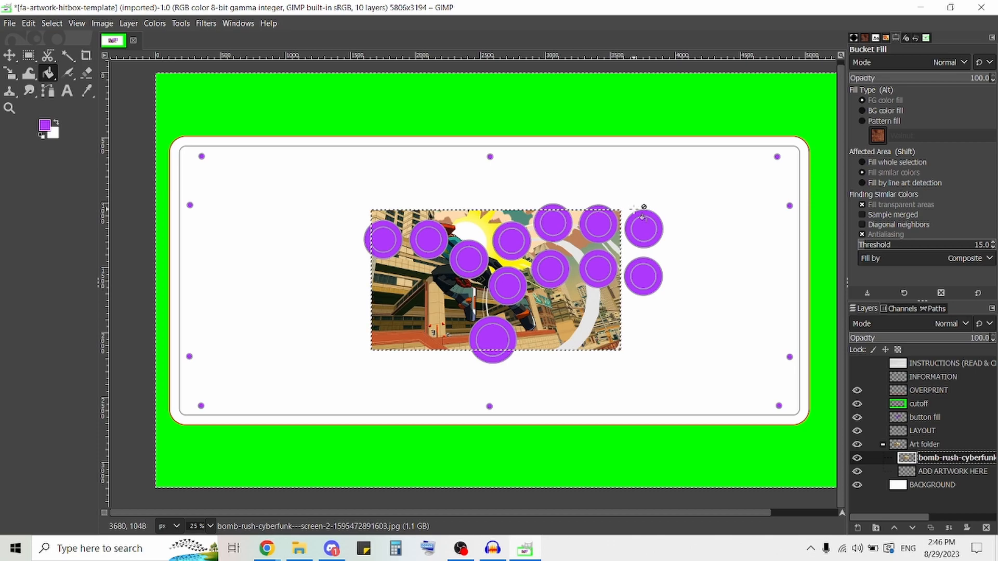
Step: Scale the imported picture proportionally to 3868 × 2176 px and shift it to the panel's left edge
click(11, 77)
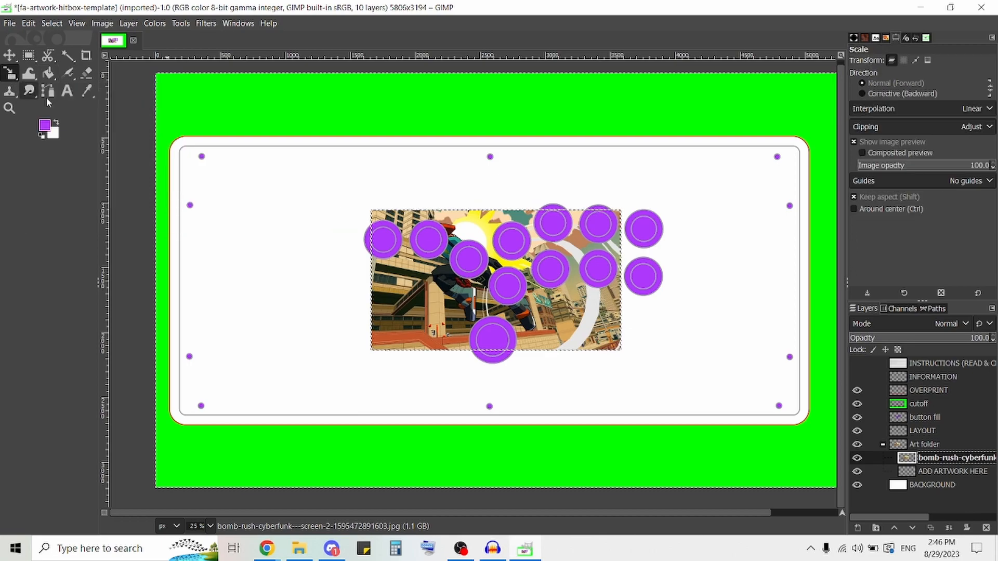
right_click(7, 78)
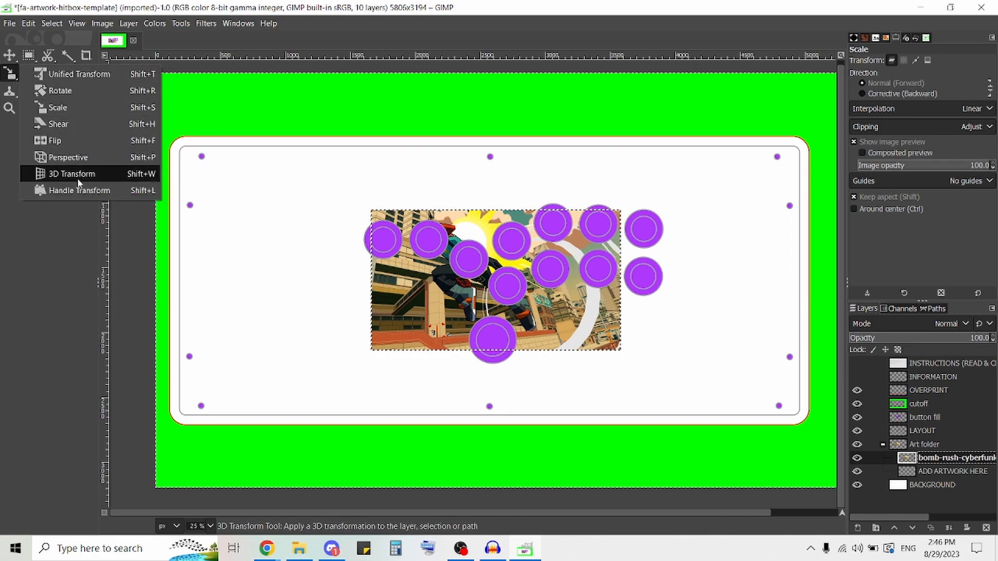
click(85, 108)
click(443, 292)
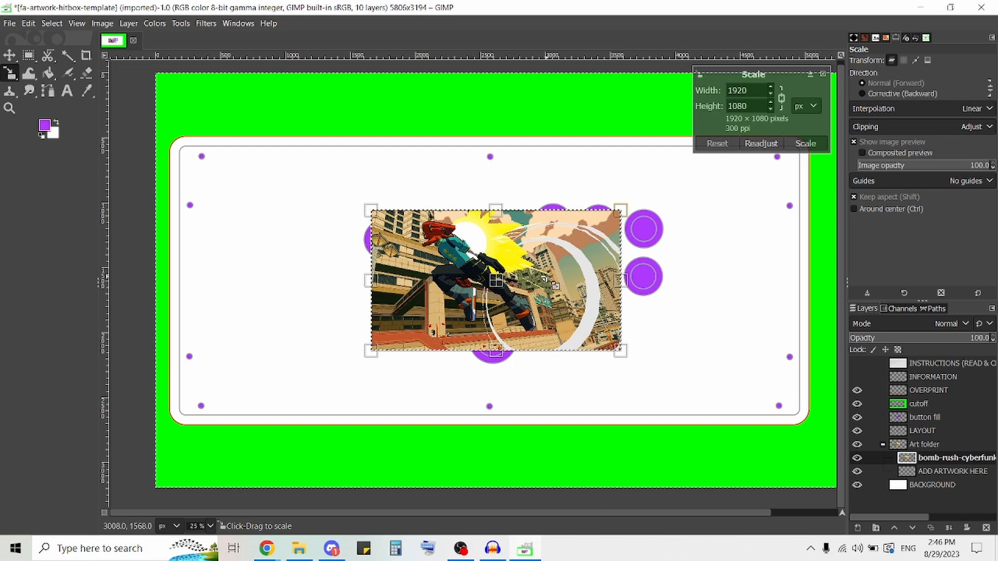
click(781, 98)
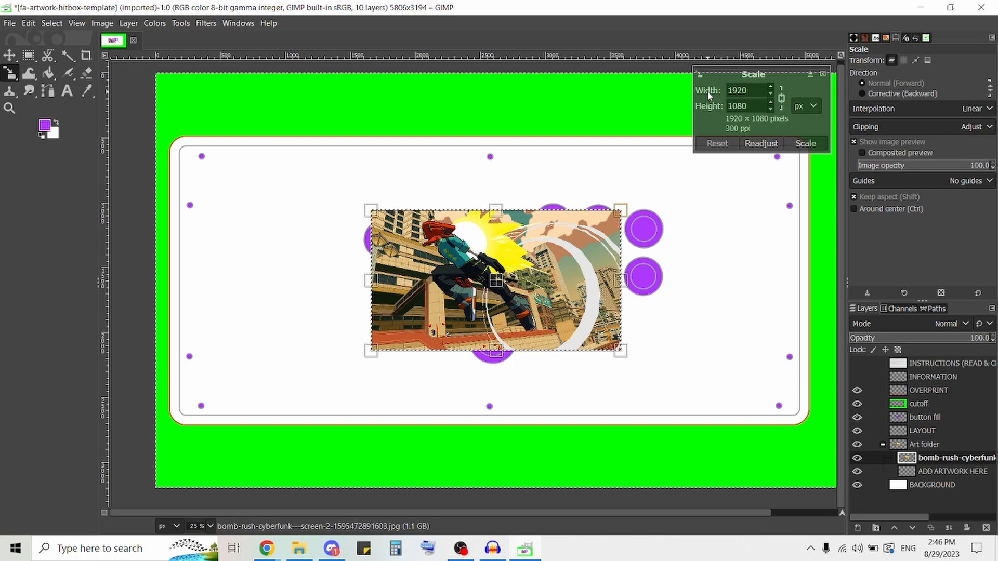
click(782, 98)
click(782, 99)
drag(629, 290, 878, 286)
drag(628, 286, 416, 285)
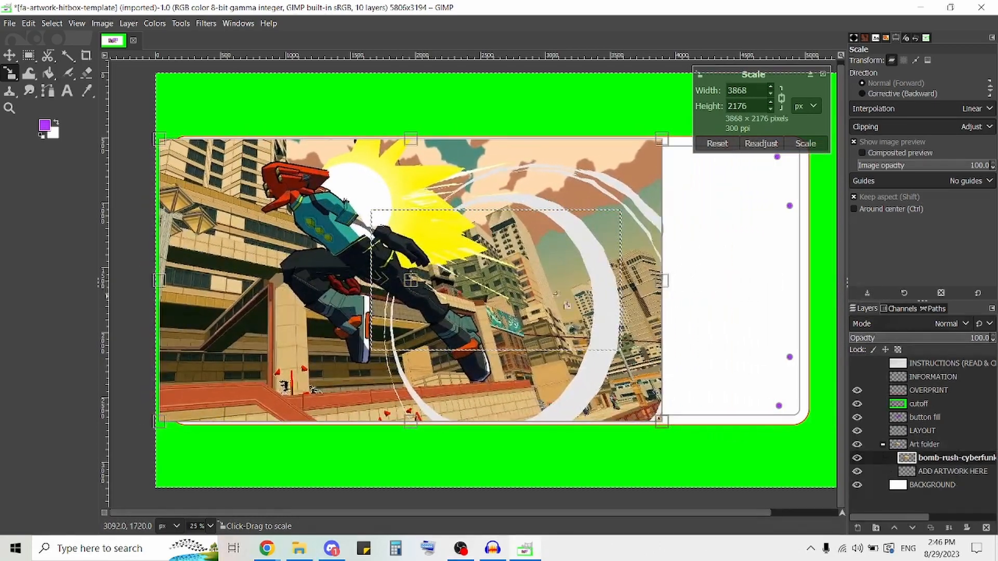
Step: Enlarge the picture to 4951 × 2785 px to cover the panel, apply the scaling and convert the floating selection to a new layer
drag(664, 286, 826, 289)
drag(468, 248, 480, 285)
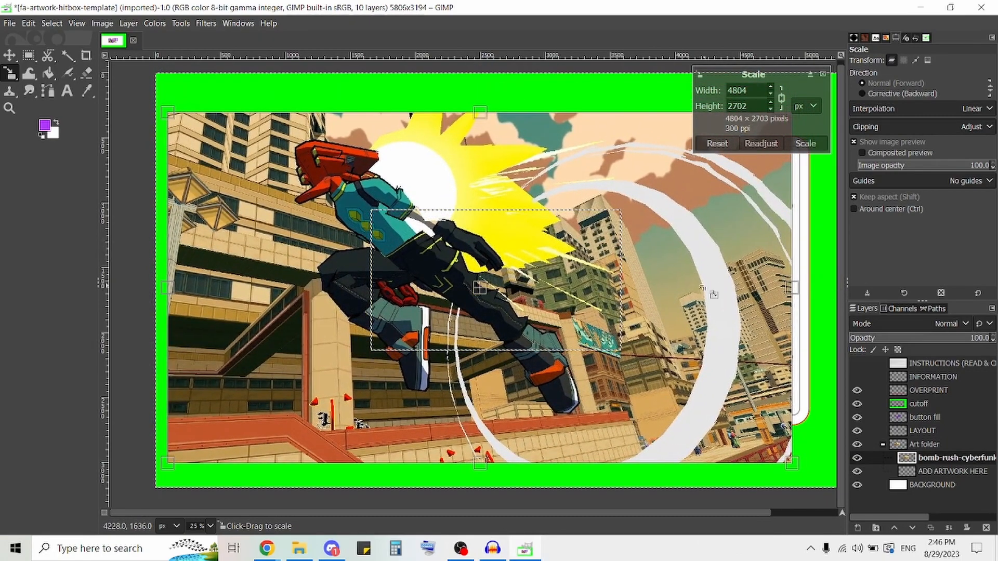
drag(799, 289, 813, 291)
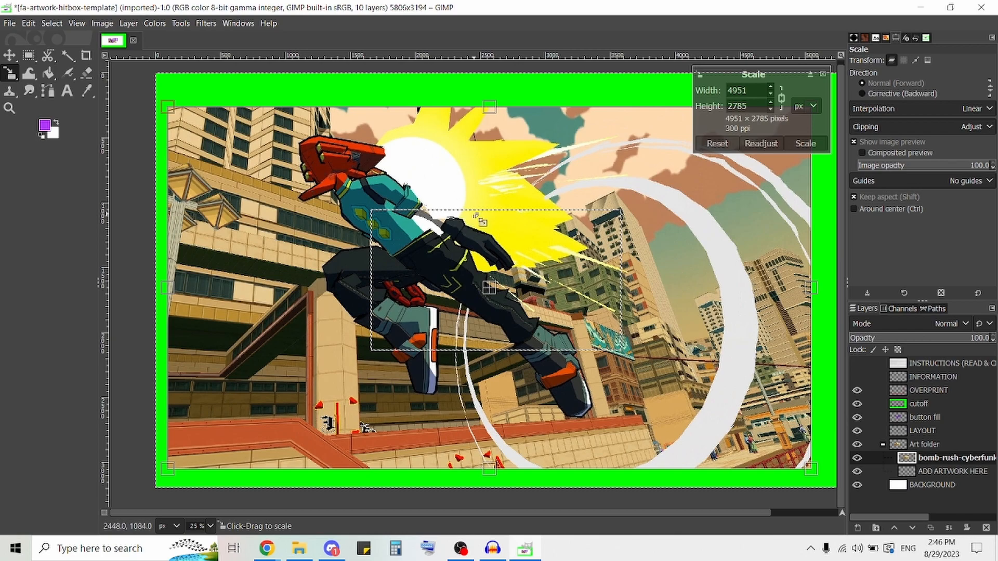
key(Return)
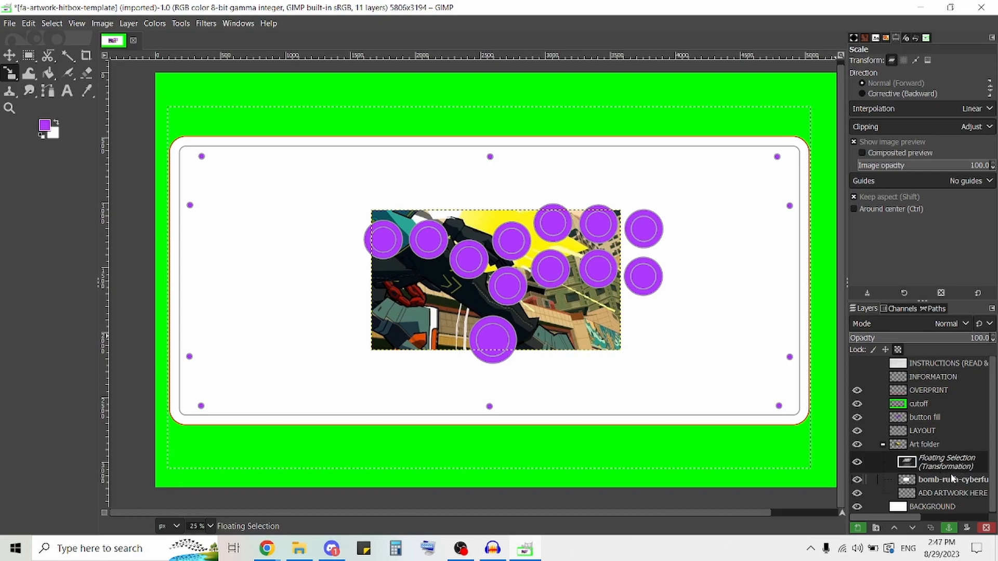
click(858, 529)
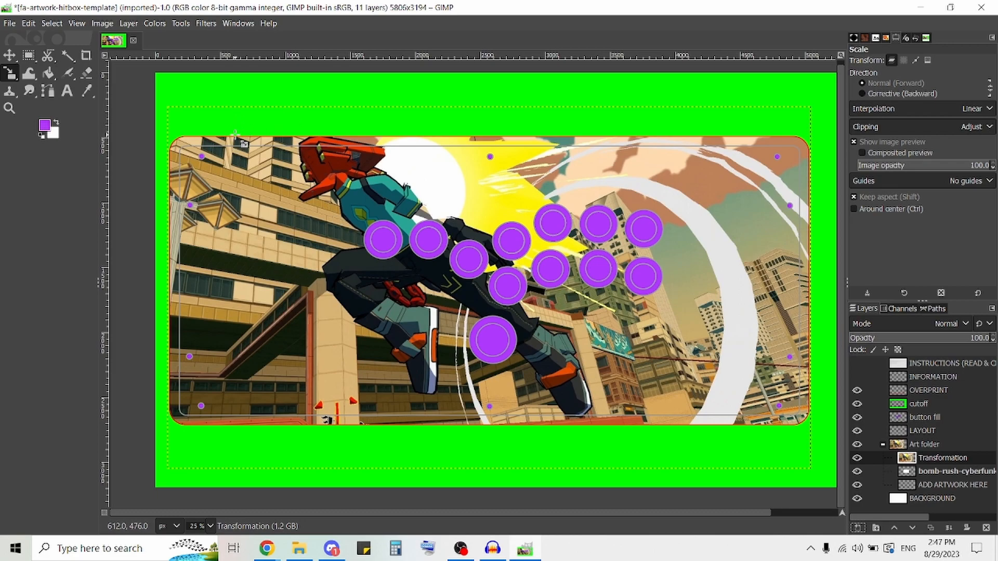
Step: Move the scaled artwork layer down until its top edge lies just above the panel's top edge, keeping the full panel width covered
scroll(236, 136, up, 3)
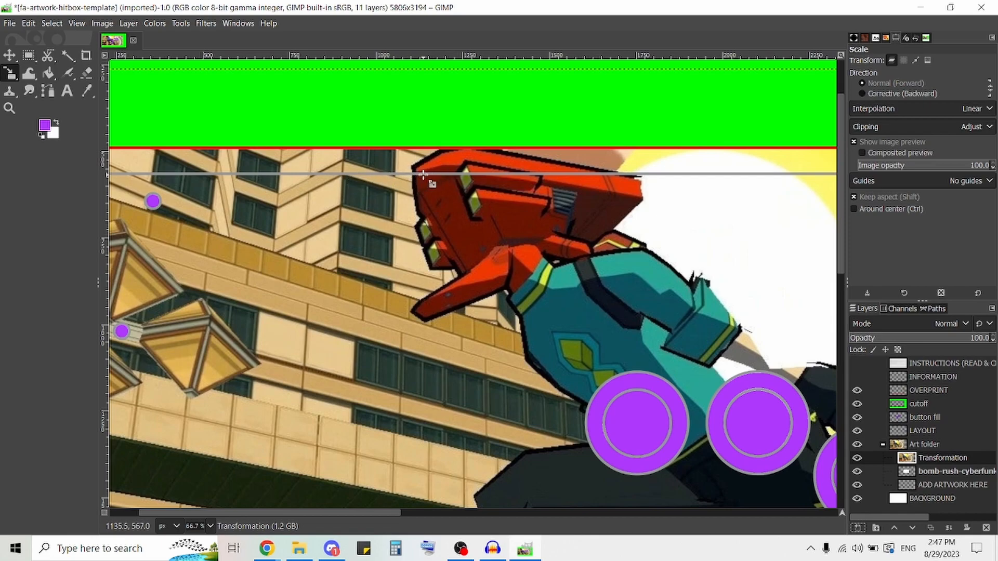
scroll(566, 208, down, 3)
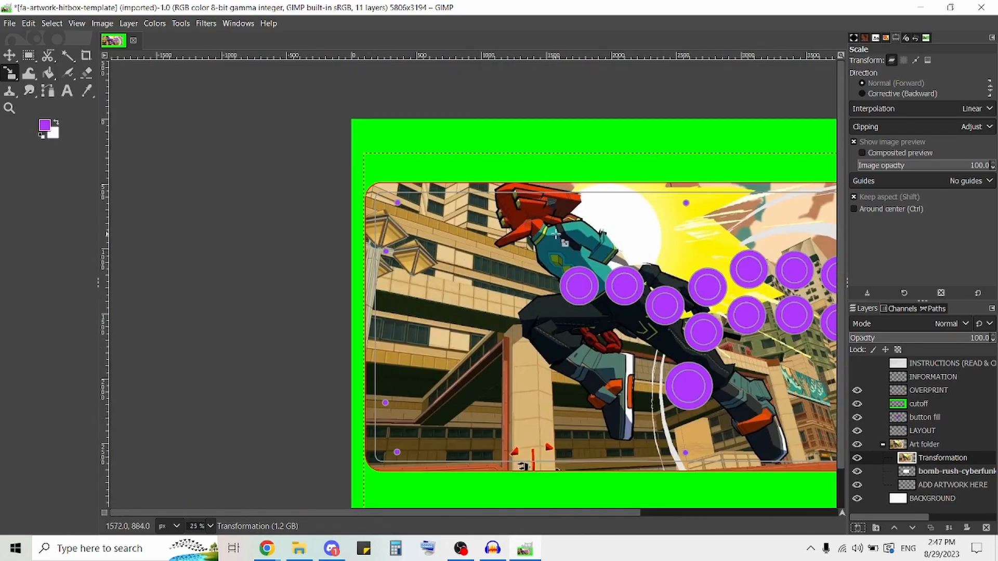
scroll(562, 241, right, 5)
drag(583, 269, 543, 253)
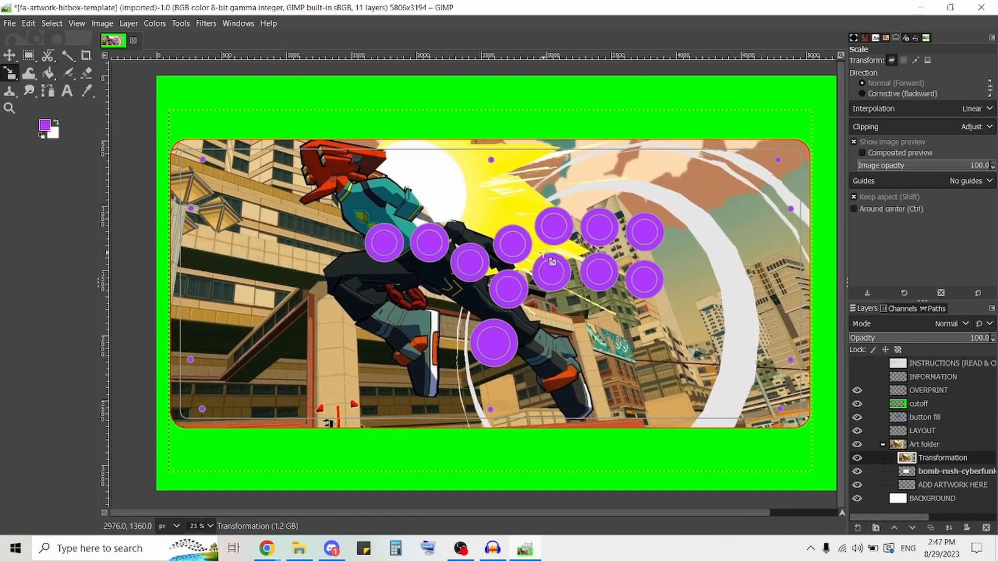
click(9, 57)
drag(414, 277, 386, 311)
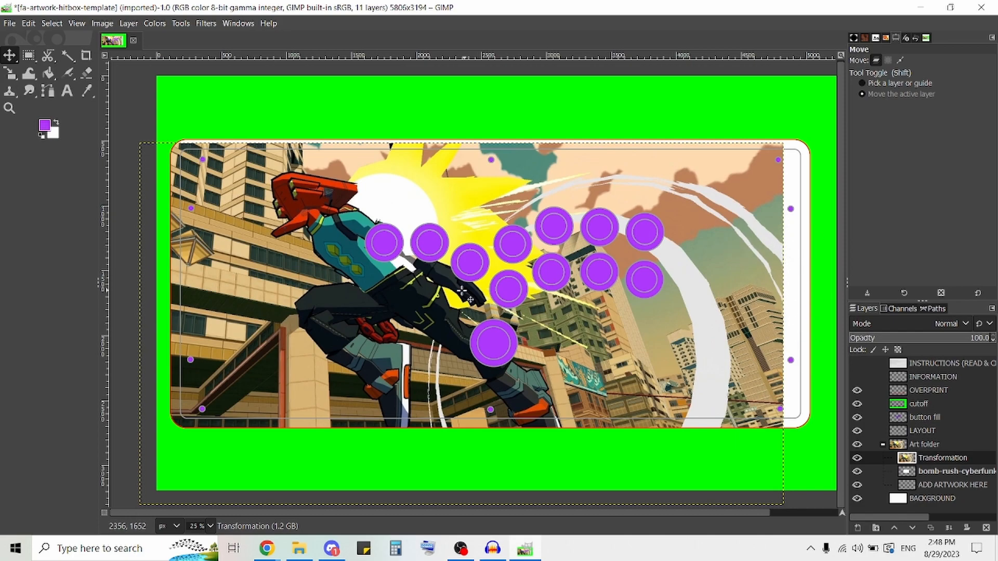
drag(427, 333, 447, 318)
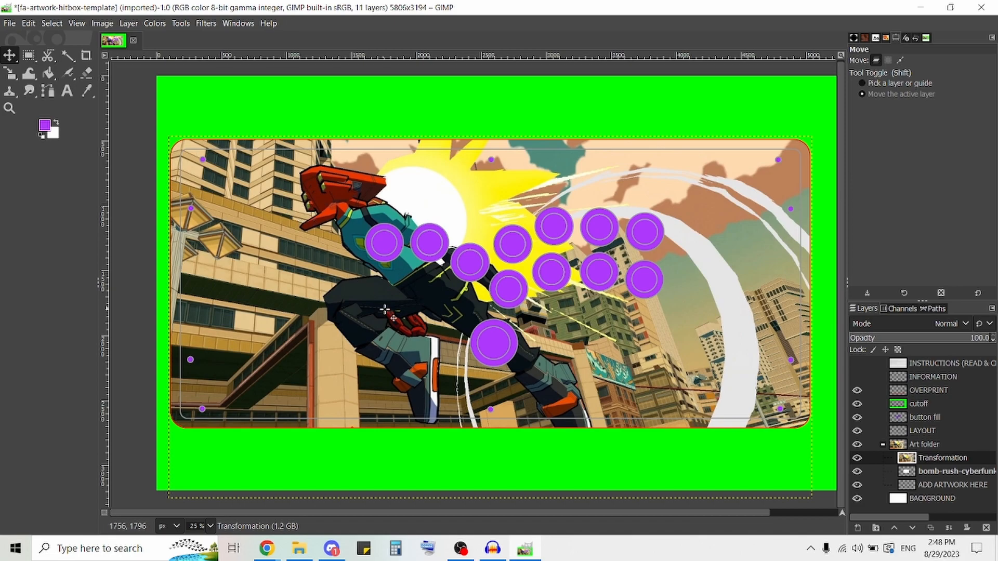
Step: Inspect the artwork's placement around the buttons and along the panel's top and bottom edges
scroll(420, 248, up, 3)
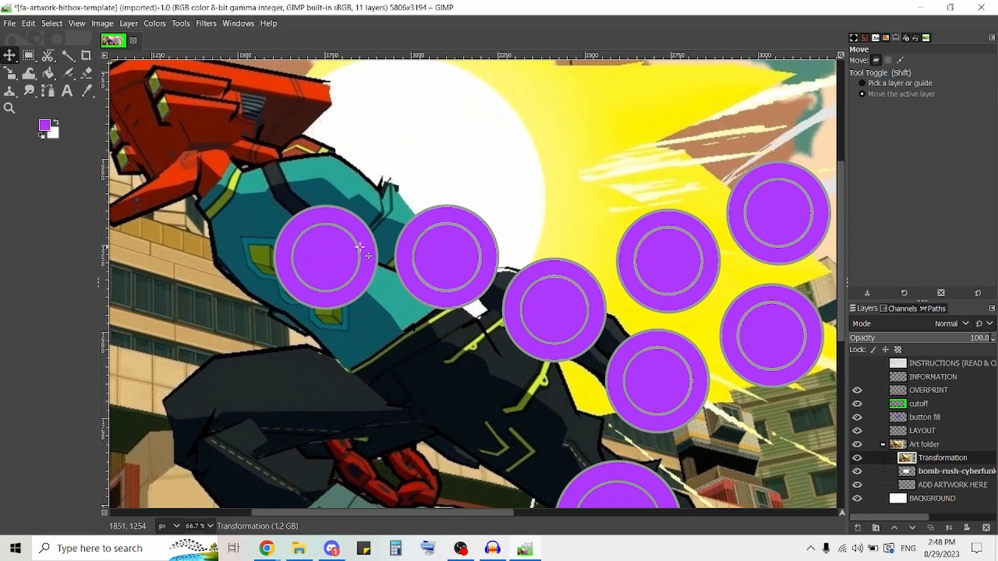
scroll(613, 387, down, 5)
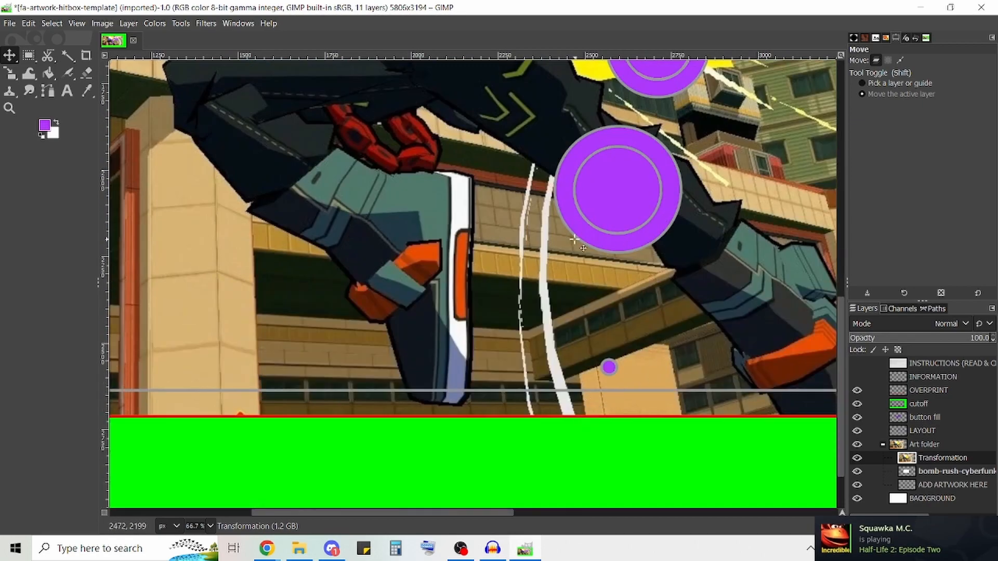
scroll(626, 220, up, 5)
scroll(664, 228, down, 2)
drag(690, 274, 520, 280)
drag(466, 258, 390, 257)
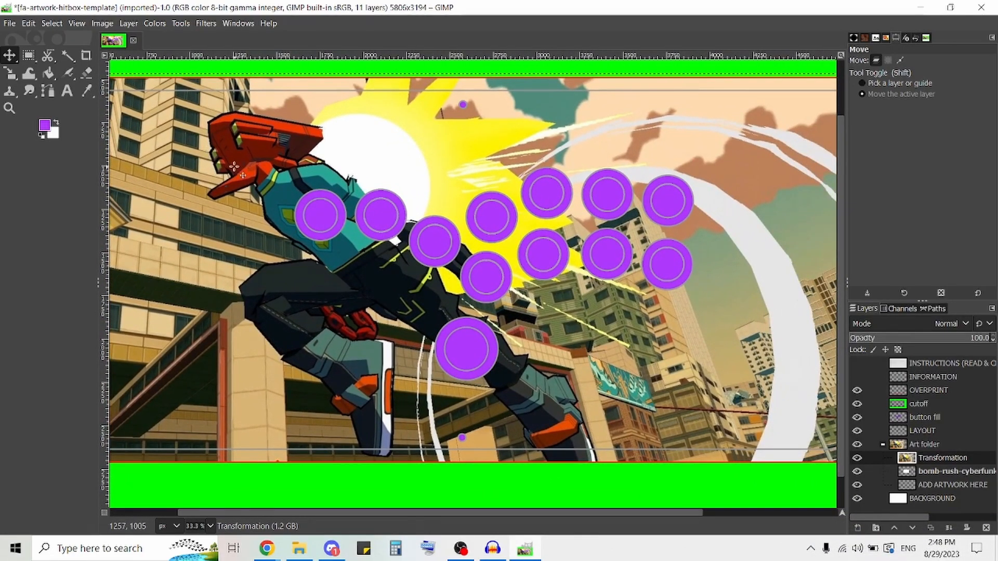
Step: Import BRC_logo.png from the file folder into the artwork as a new layer above the scaled artwork and make it active
scroll(470, 223, down, 1)
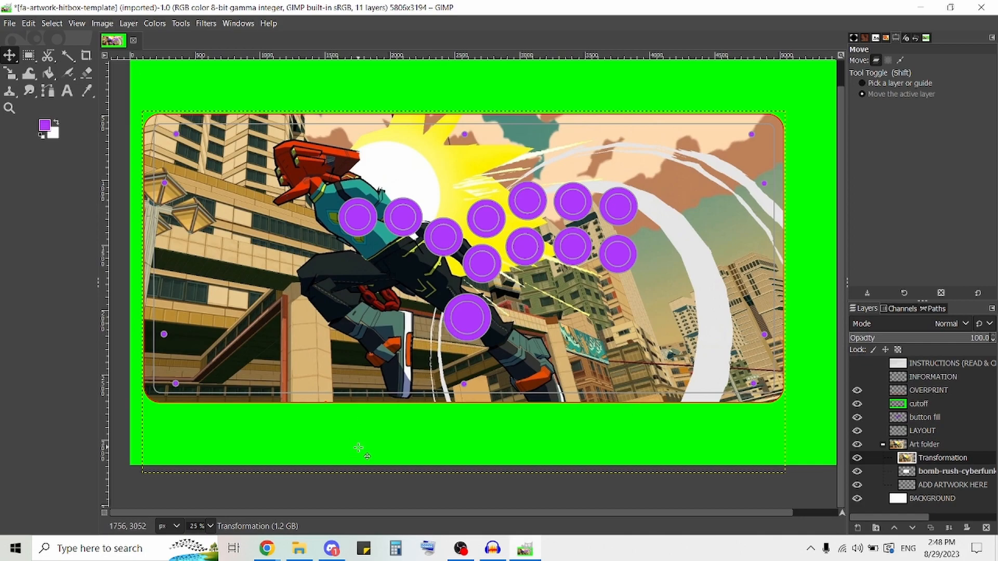
click(302, 549)
drag(630, 401, 651, 230)
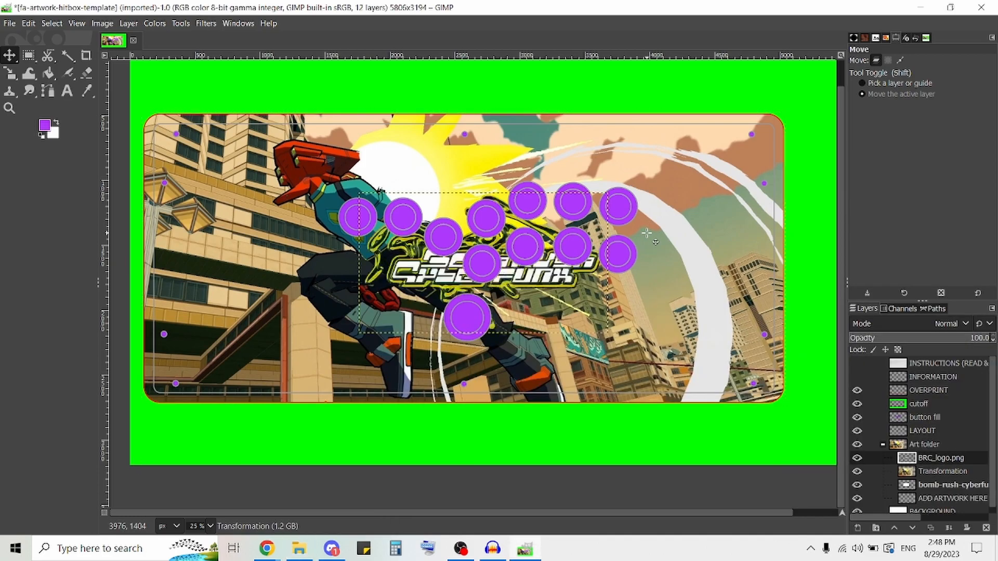
click(942, 459)
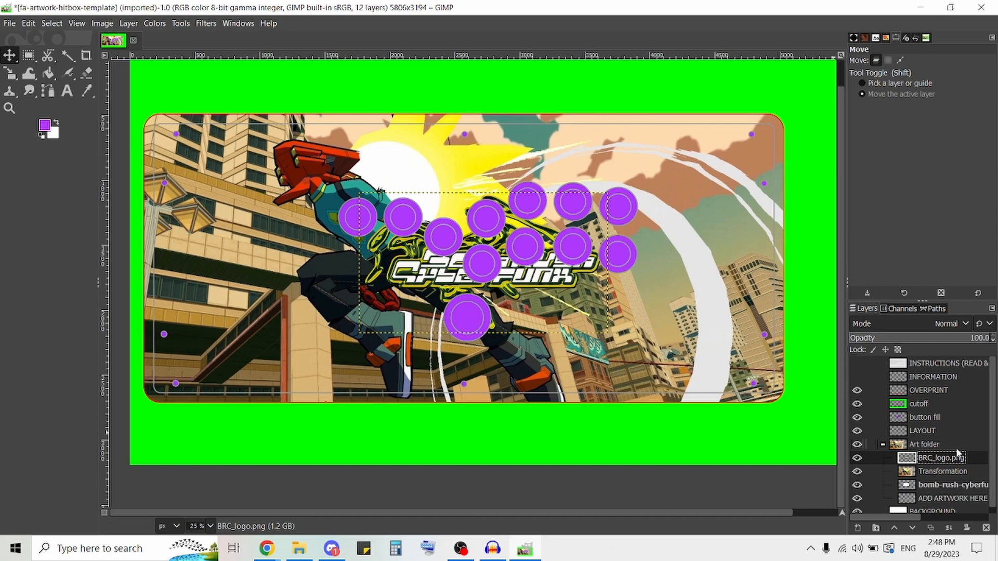
Step: Delete the ADD ARTWORK HERE layer and the original bomb-rush-cyberfunk picture layer from the Art folder
click(938, 500)
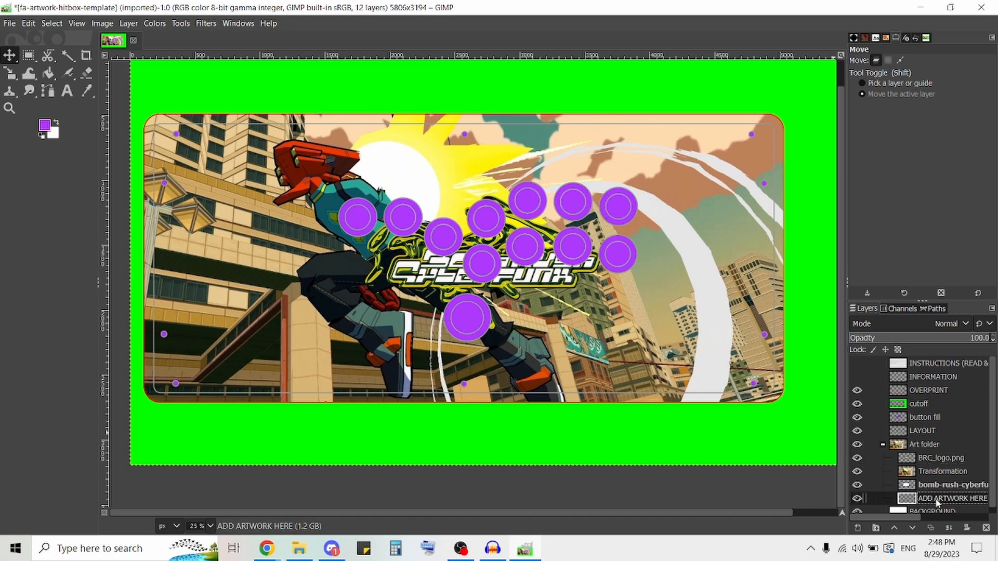
click(985, 528)
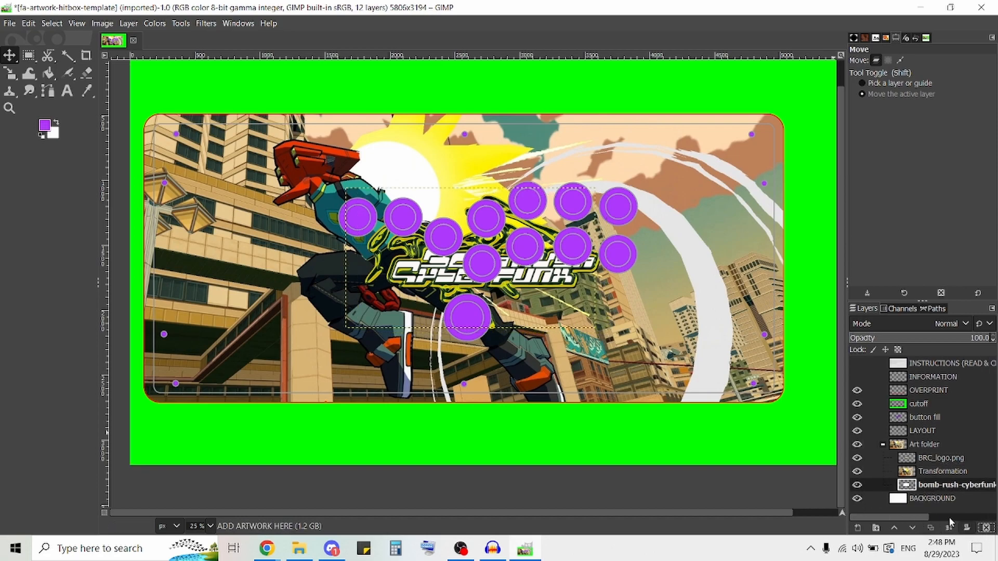
click(986, 528)
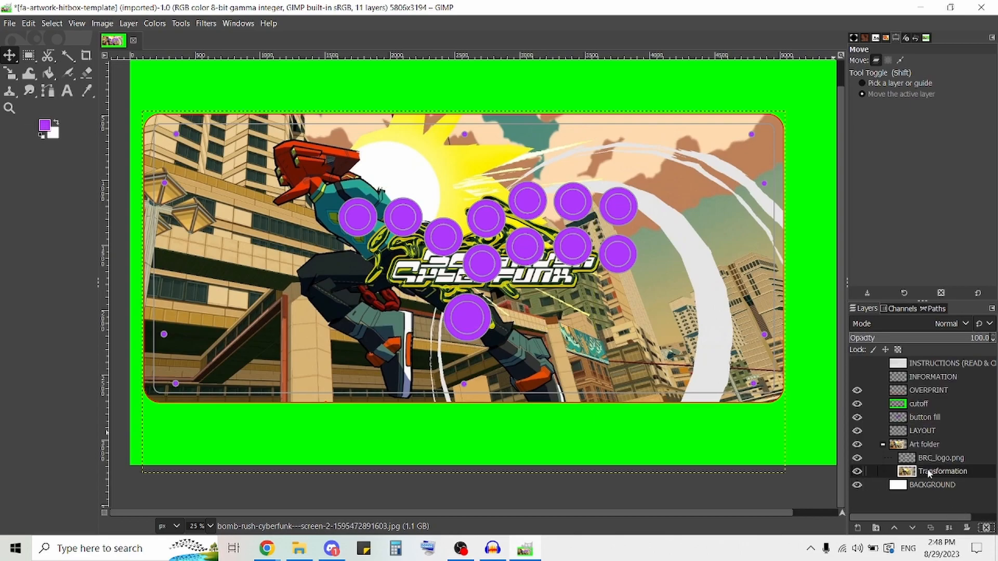
Step: Move the BRC_logo.png layer beneath the Transformation layer in the stack, and return it above that layer
click(936, 460)
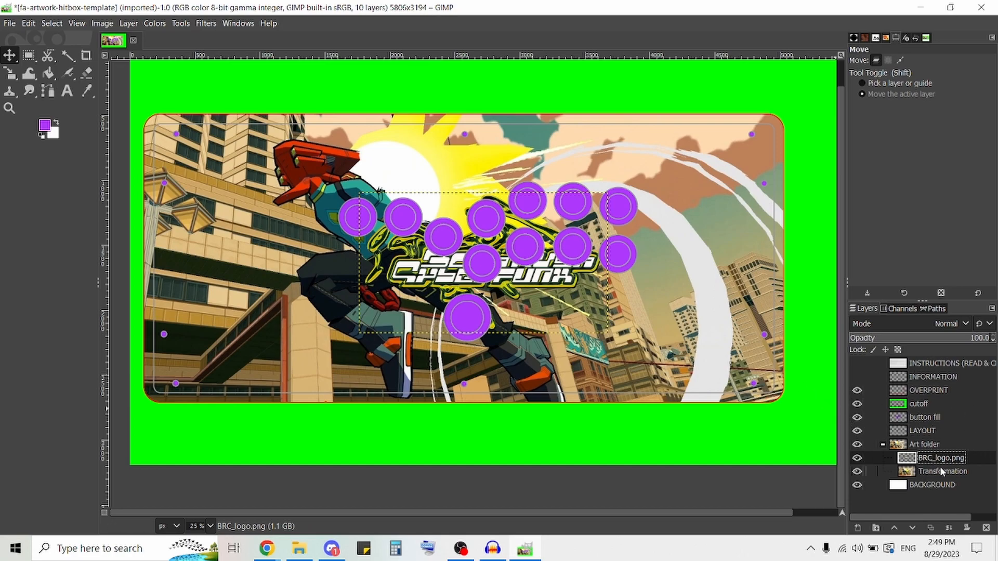
drag(941, 462, 942, 483)
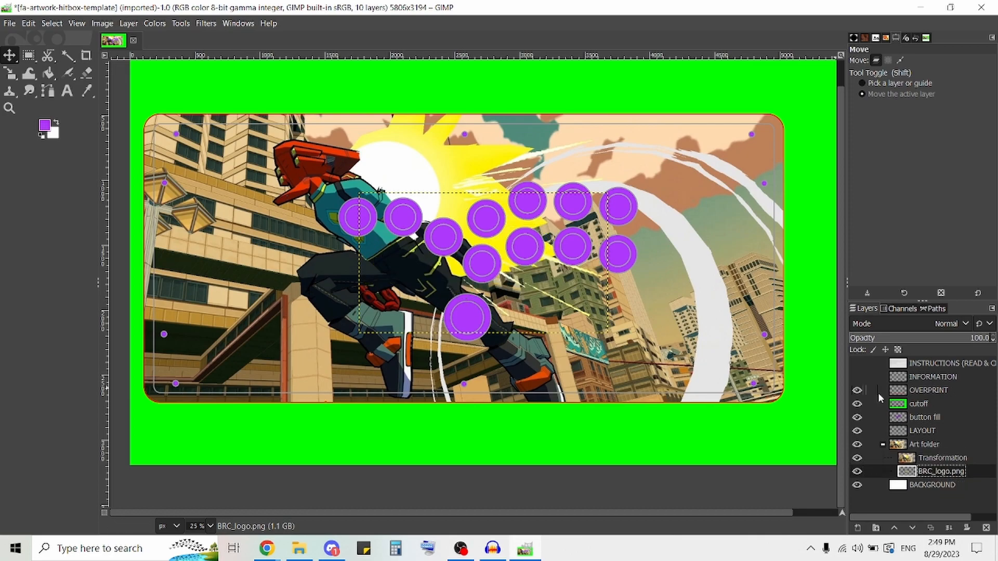
click(951, 458)
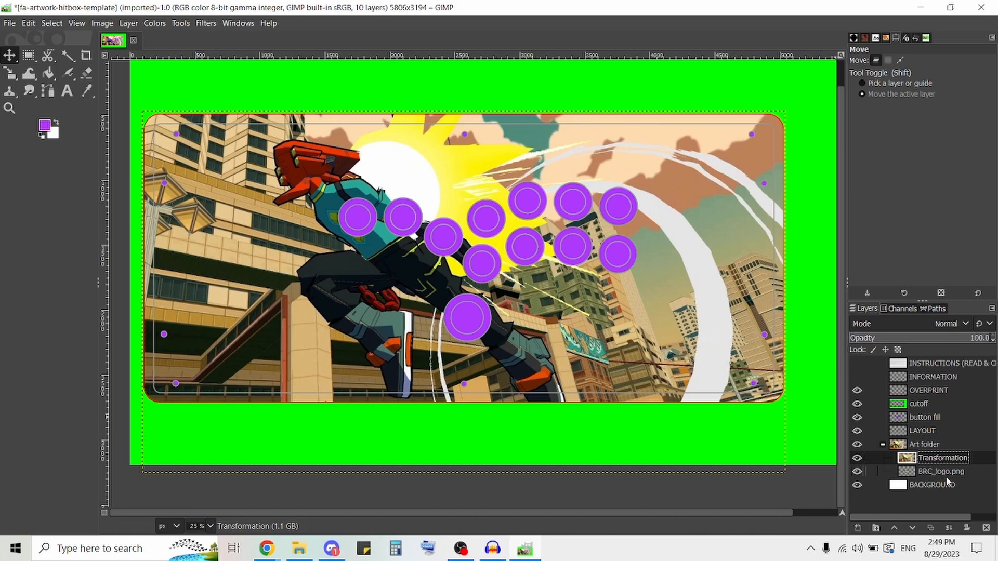
drag(944, 471, 923, 457)
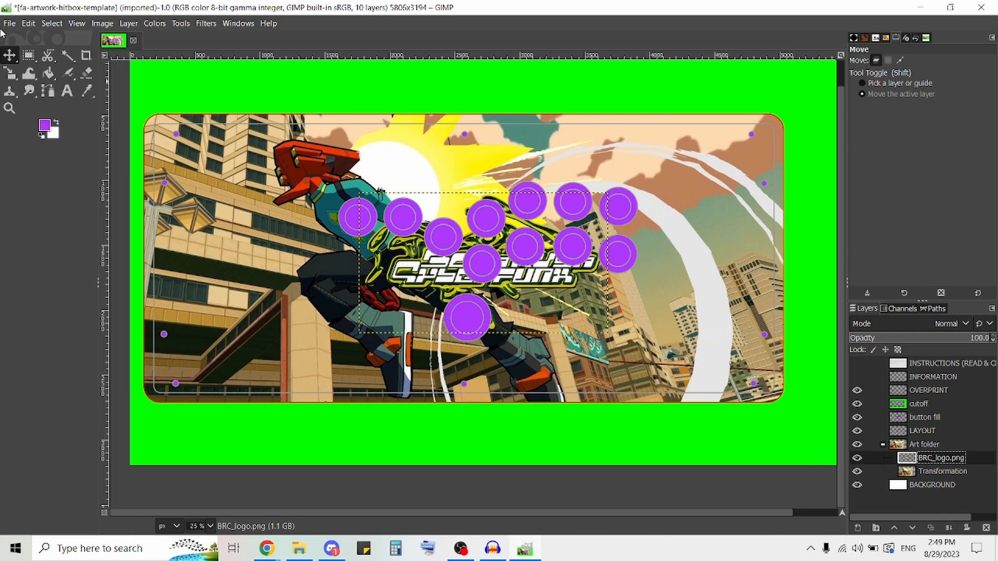
Step: Move the logo to the panel's lower-right corner so its right end overlaps the gray boundary line
drag(531, 287, 694, 369)
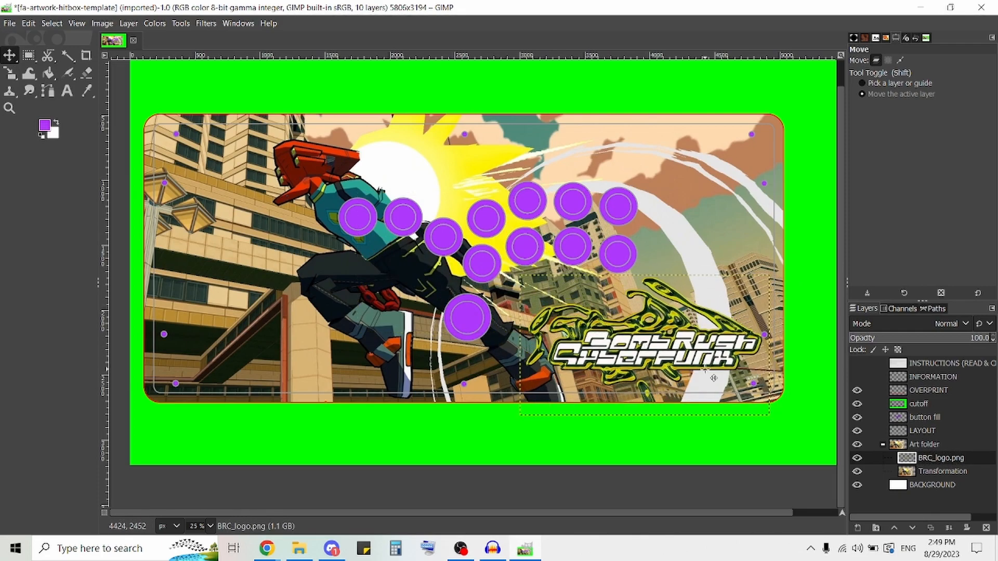
ctrl+scroll(743, 369, up, 4)
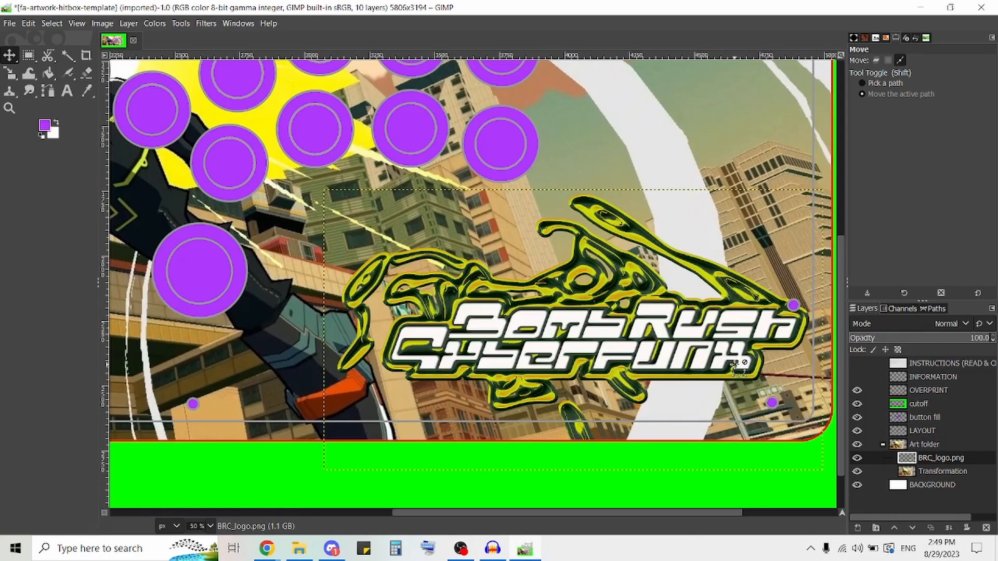
ctrl+scroll(743, 369, down, 2)
drag(743, 369, 691, 345)
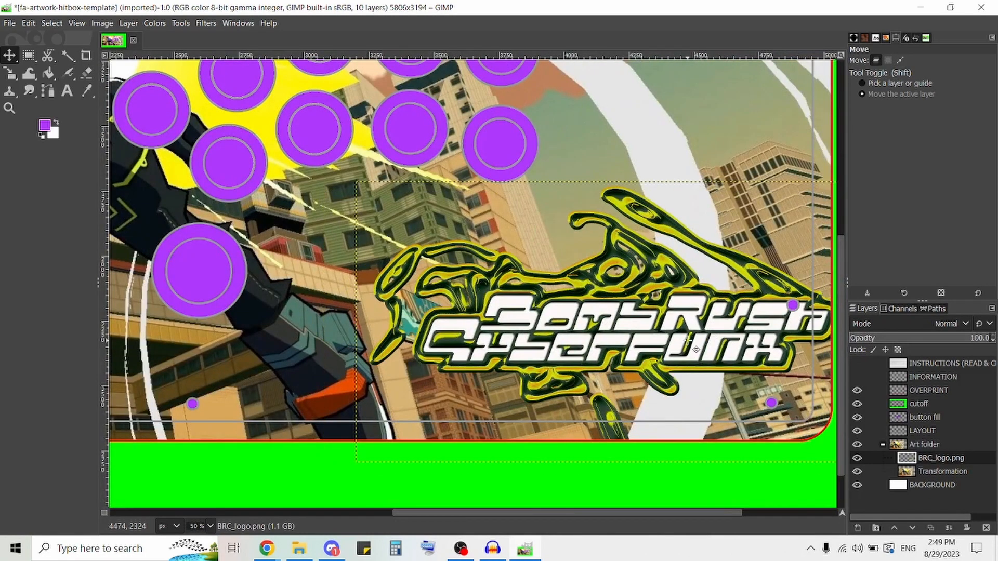
Step: Check the logo against the right-hand boundary lines and shift it left and down so its lettering lies inside the gray line
ctrl+scroll(772, 326, up, 2)
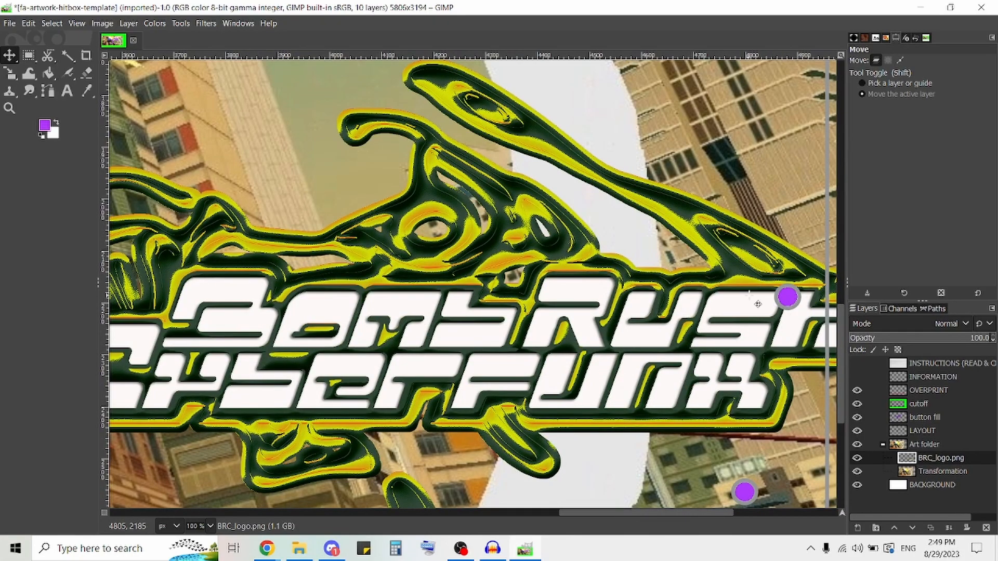
ctrl+scroll(774, 379, down, 2)
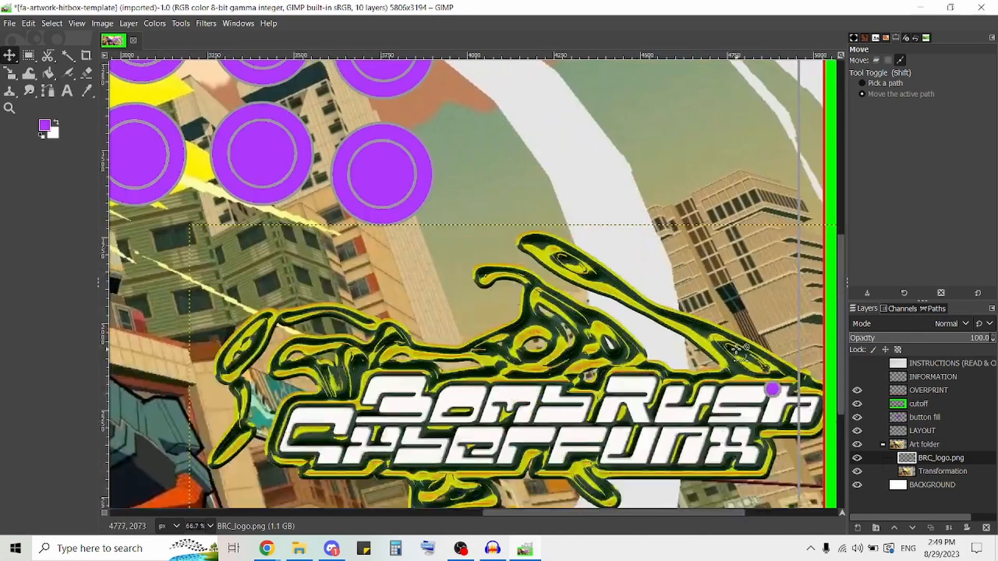
ctrl+scroll(788, 398, up, 3)
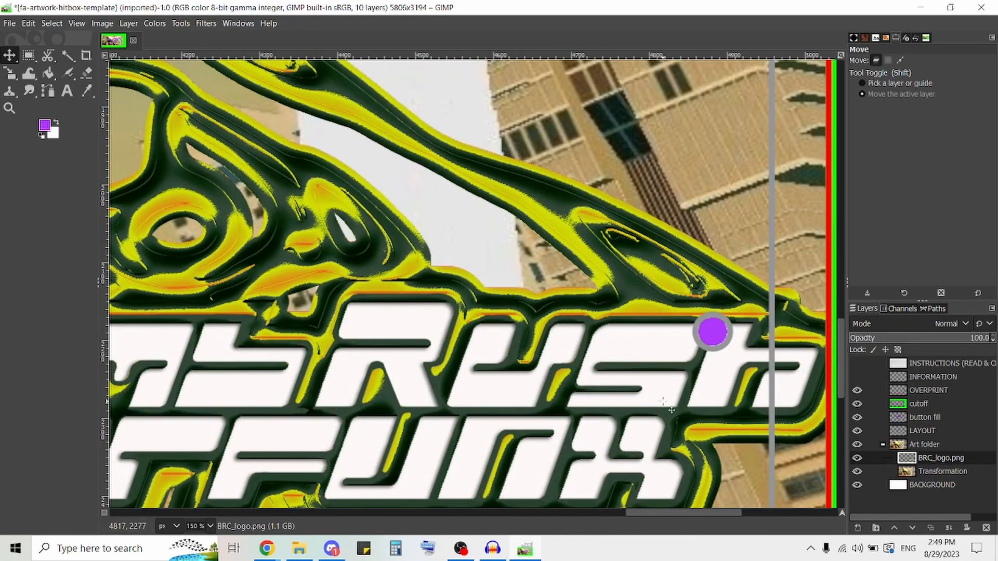
ctrl+scroll(674, 402, down, 3)
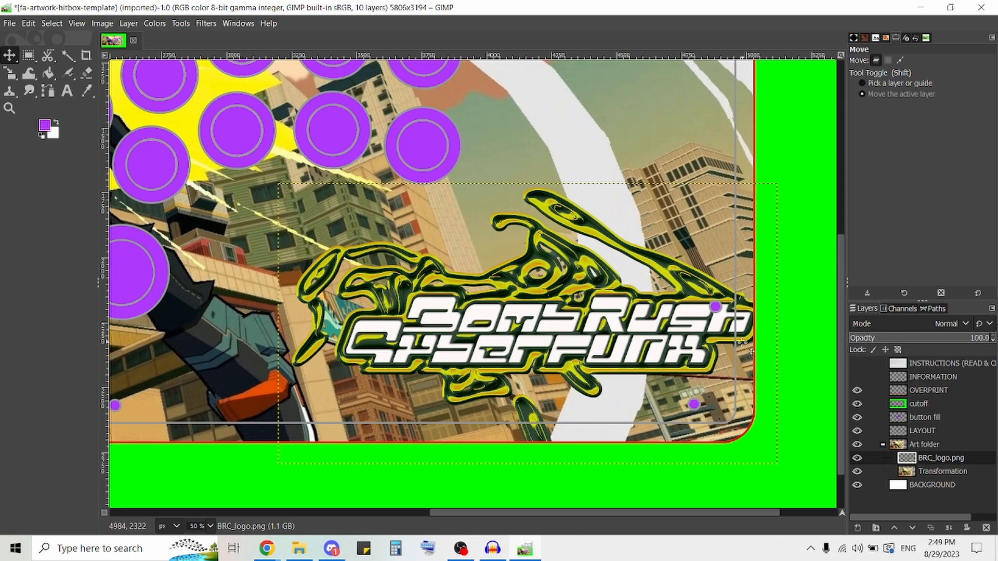
drag(600, 326, 568, 348)
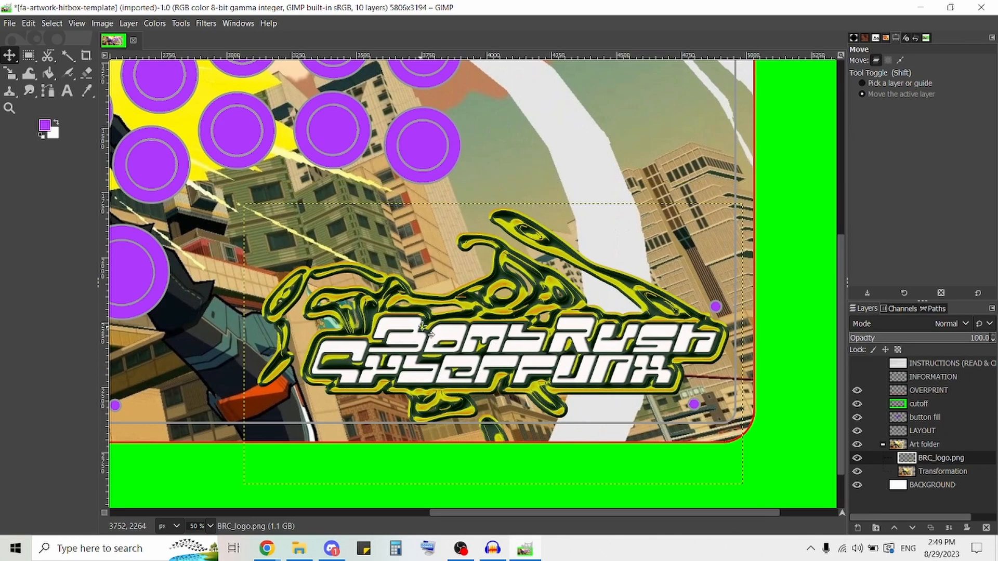
Step: Try scaling the logo proportionally down to 952 × 536 px and up to 2944 × 1656 px, resetting after each attempt
scroll(431, 294, left, 5)
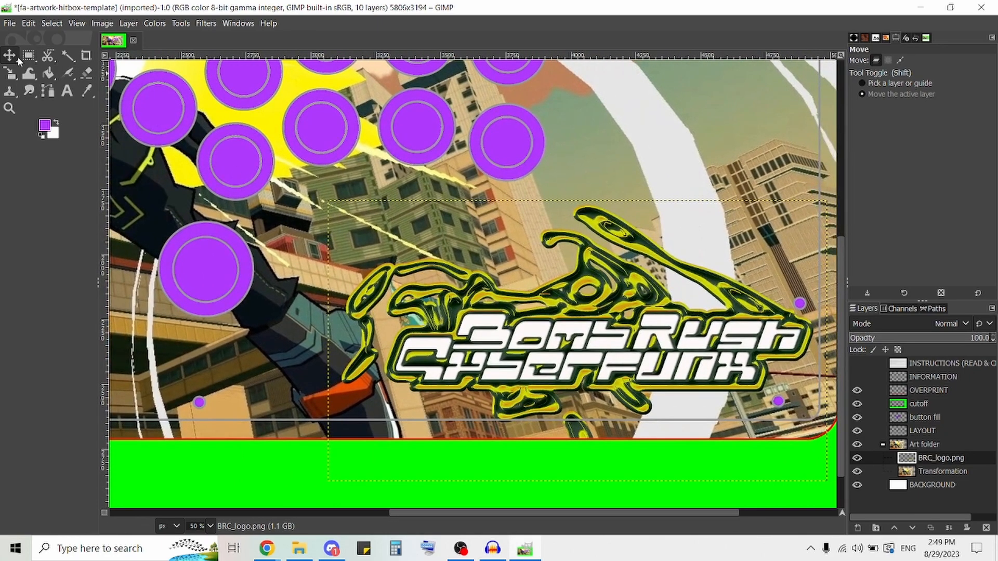
click(10, 78)
click(455, 354)
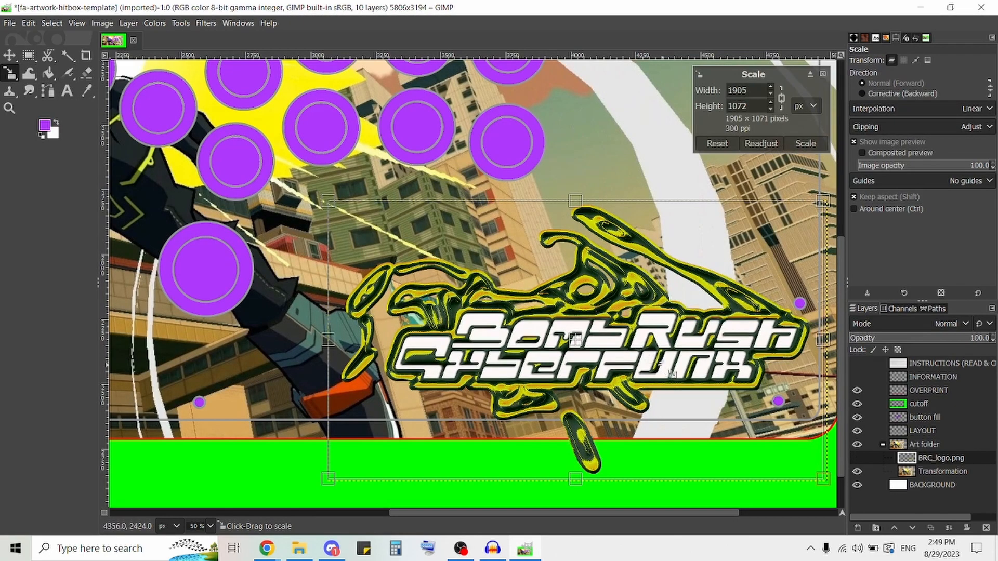
drag(328, 339, 627, 346)
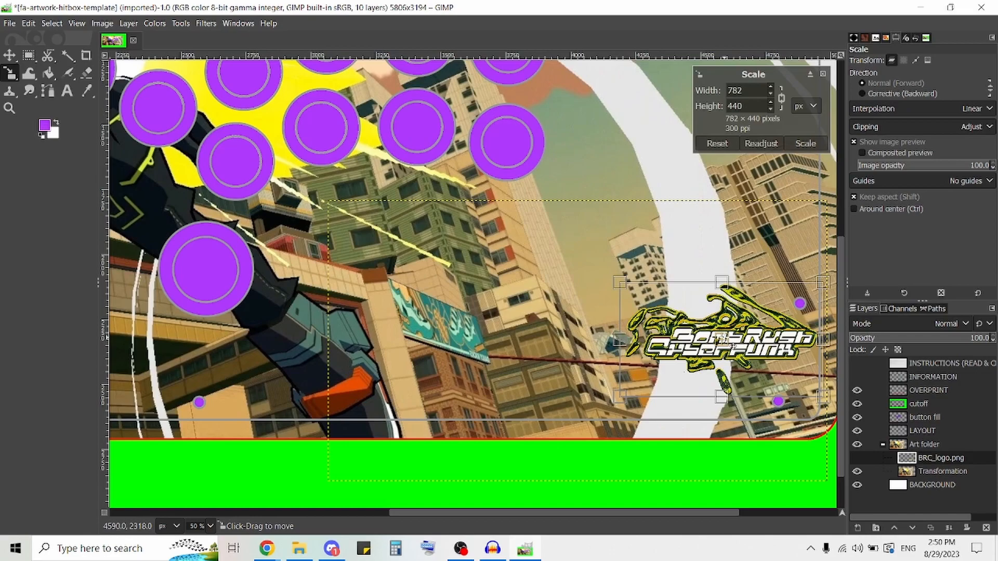
drag(727, 341, 689, 353)
drag(588, 349, 448, 347)
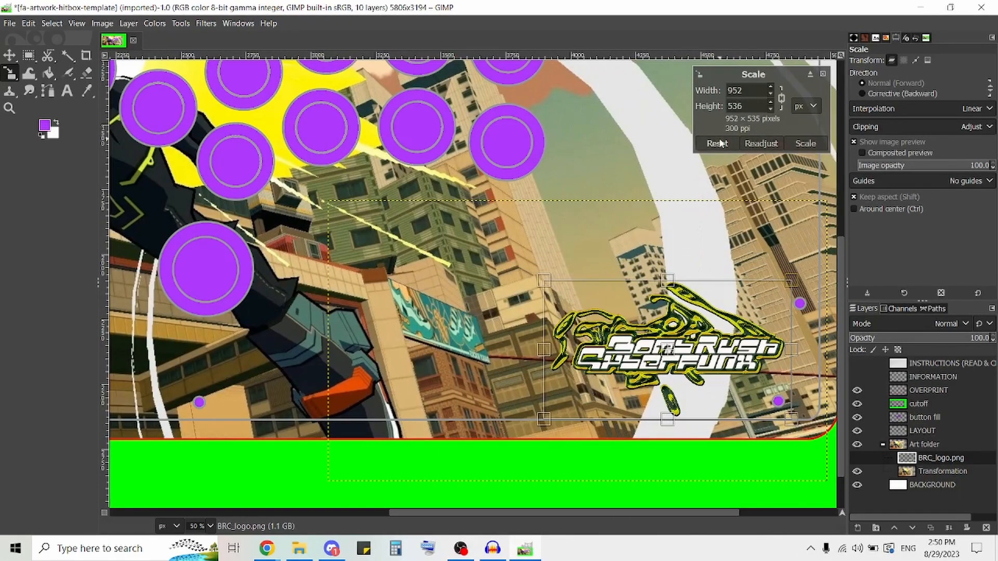
click(717, 143)
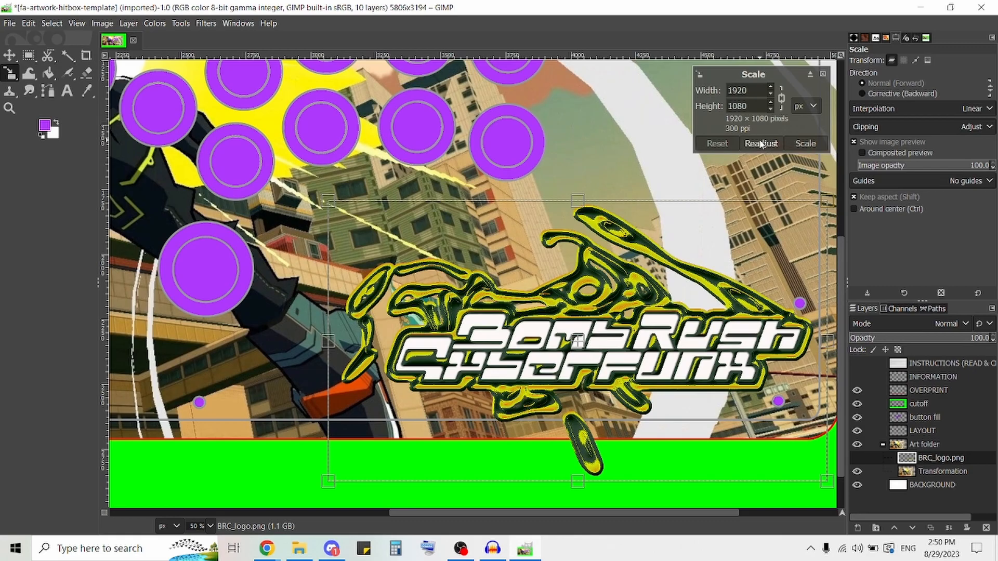
drag(329, 342, 63, 341)
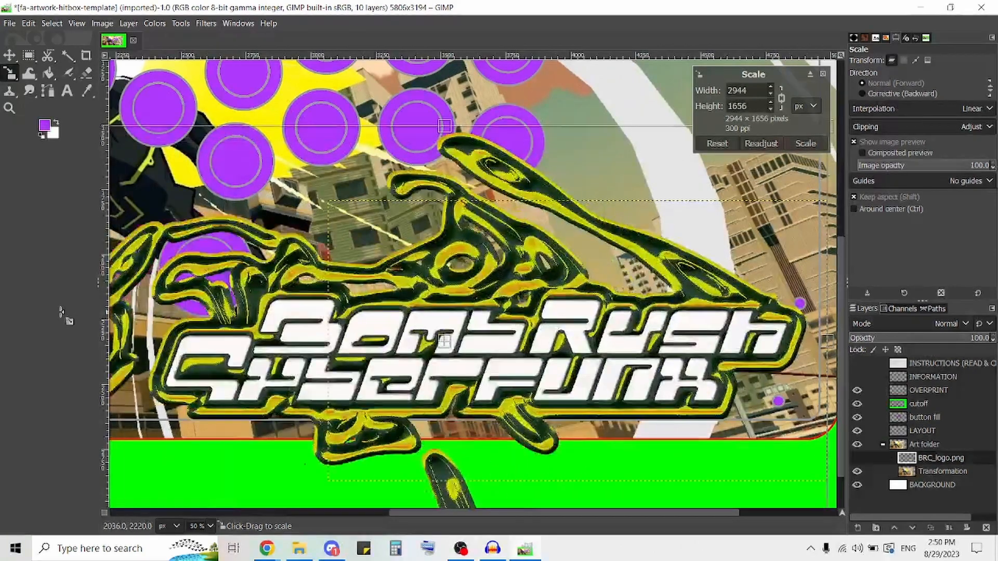
click(748, 142)
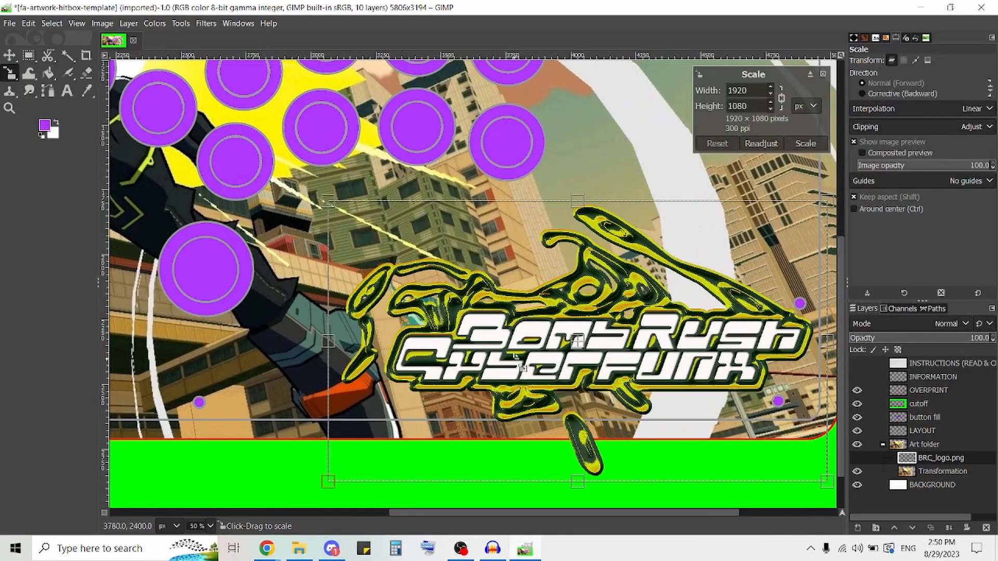
Step: Scale the logo proportionally to 1705 × 959 px, shift it down towards the panel's lower edge and apply the scaling
drag(365, 344, 404, 344)
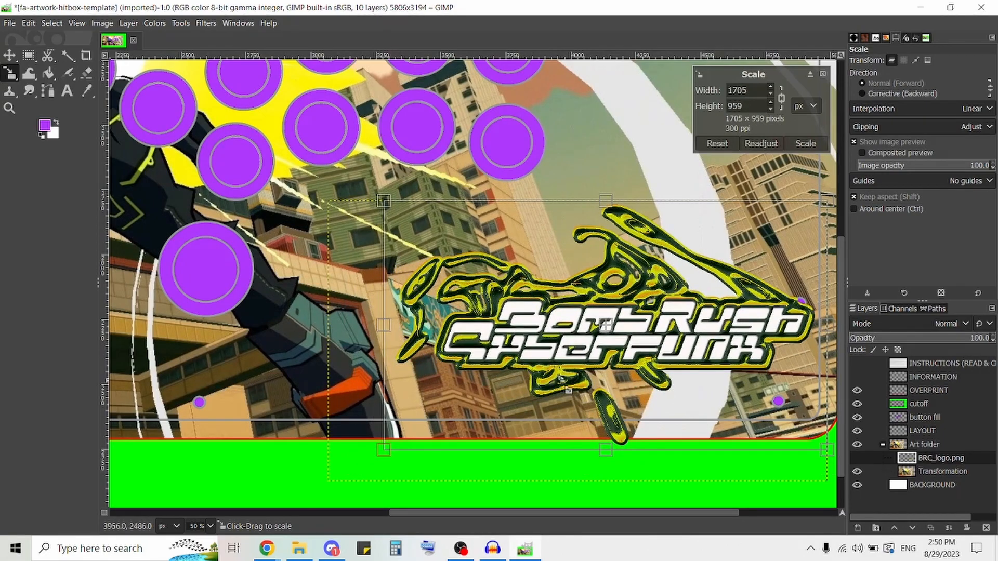
drag(612, 339, 608, 384)
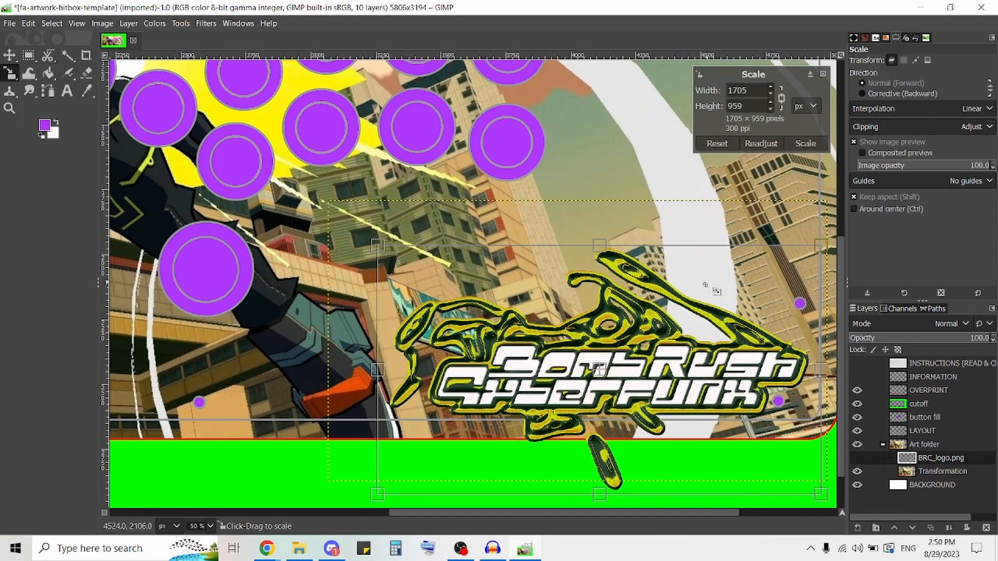
click(805, 143)
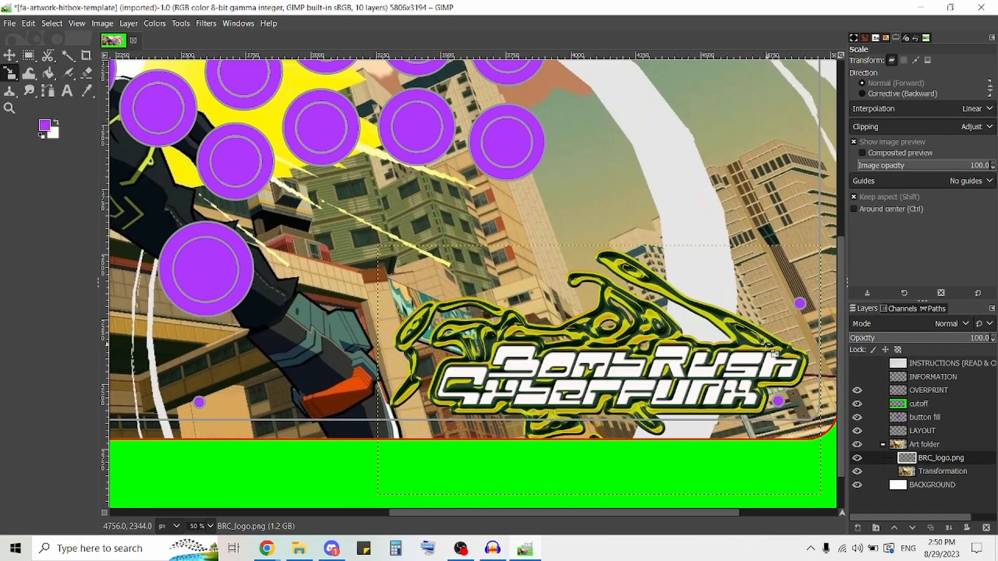
Step: Examine the scaled logo's placement along the panel's lower boundary lines and within the complete panel design
scroll(660, 322, down, 1)
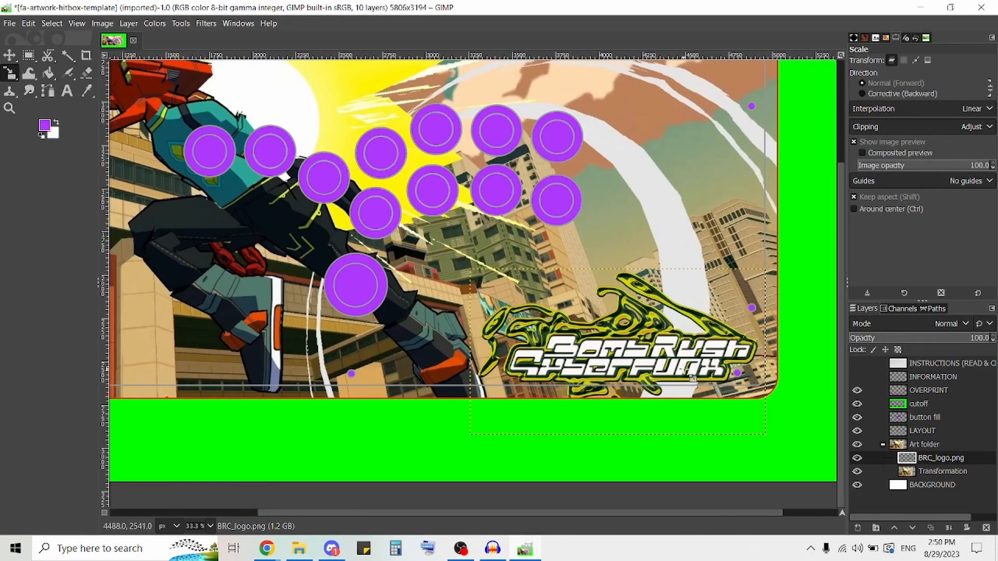
scroll(686, 374, up, 2)
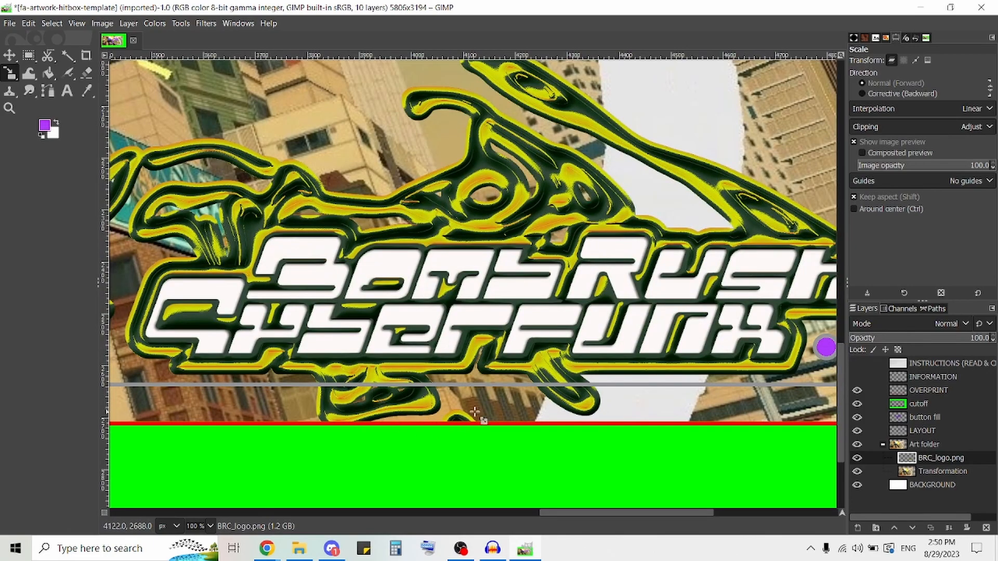
scroll(565, 330, down, 5)
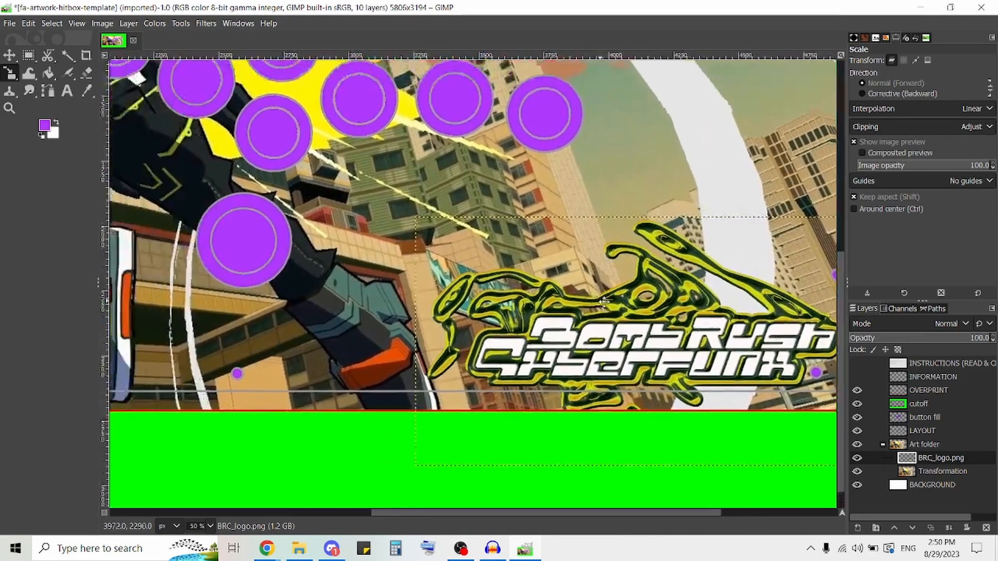
scroll(467, 212, up, 2)
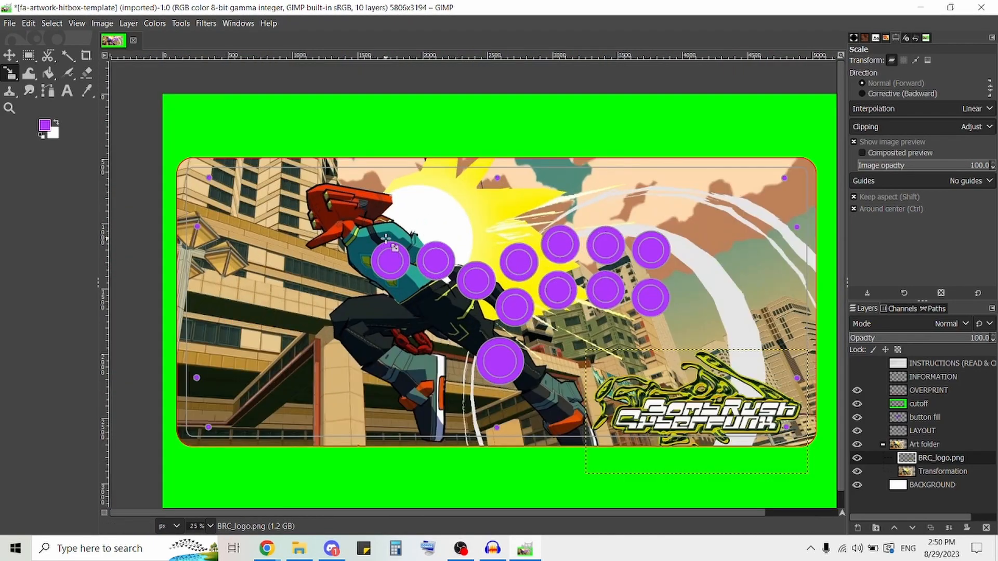
scroll(425, 240, down, 2)
scroll(571, 351, up, 1)
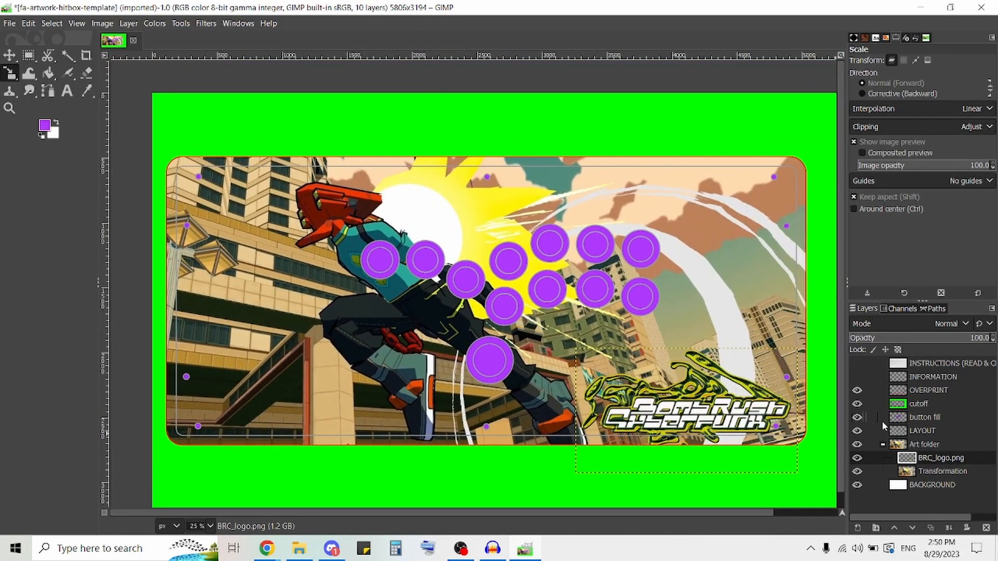
Step: Select the LAYOUT layer and make the INSTRUCTIONS and INFORMATION layers visible to read the template's submission rules
click(928, 430)
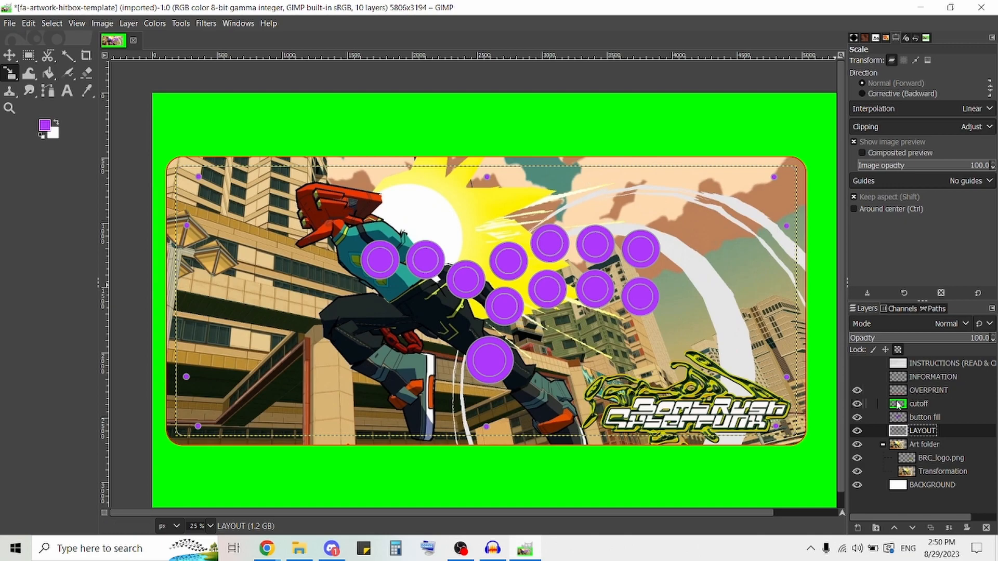
click(856, 362)
click(856, 376)
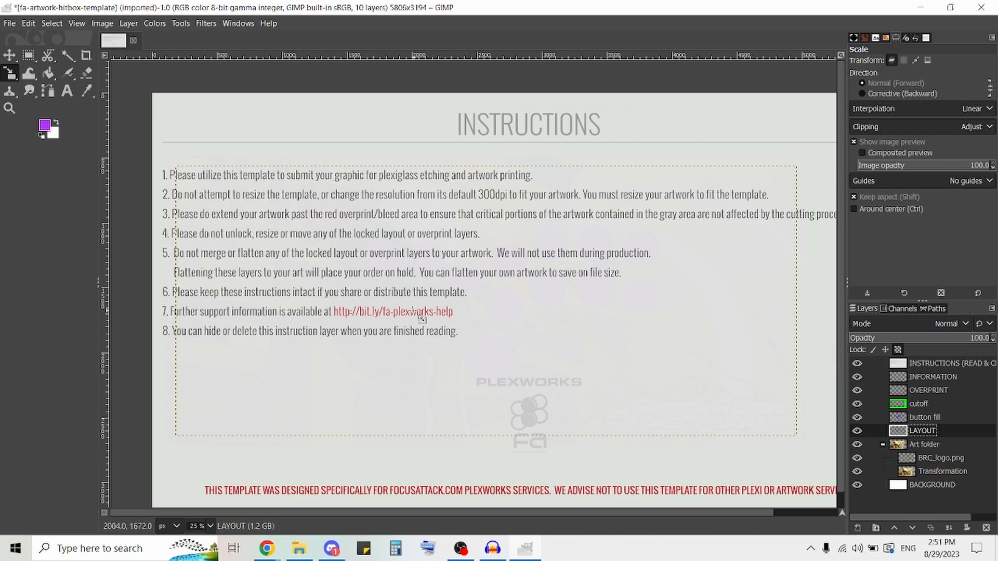
Step: Hide the INSTRUCTIONS and INFORMATION layers so the artwork panel is unobstructed
click(857, 363)
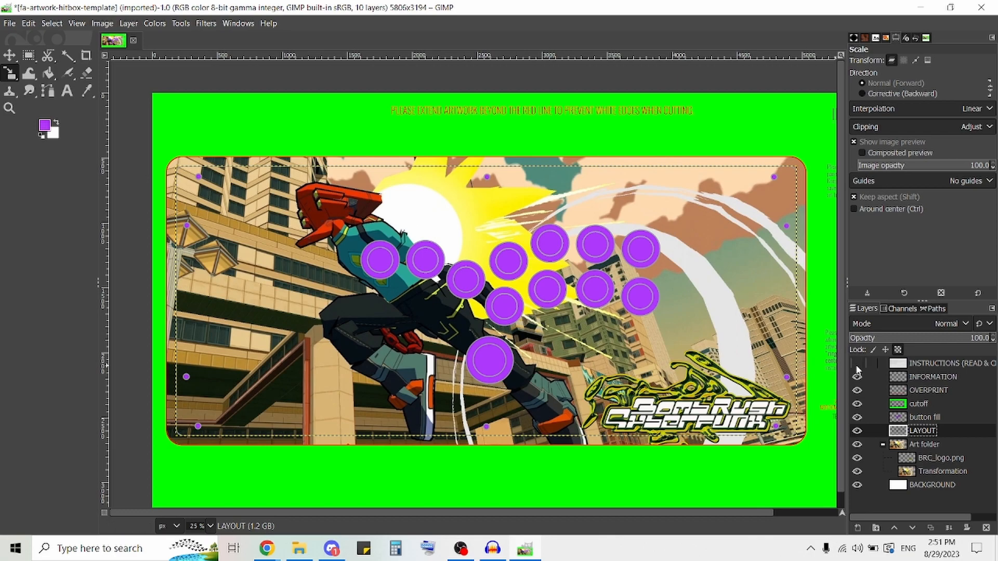
click(857, 363)
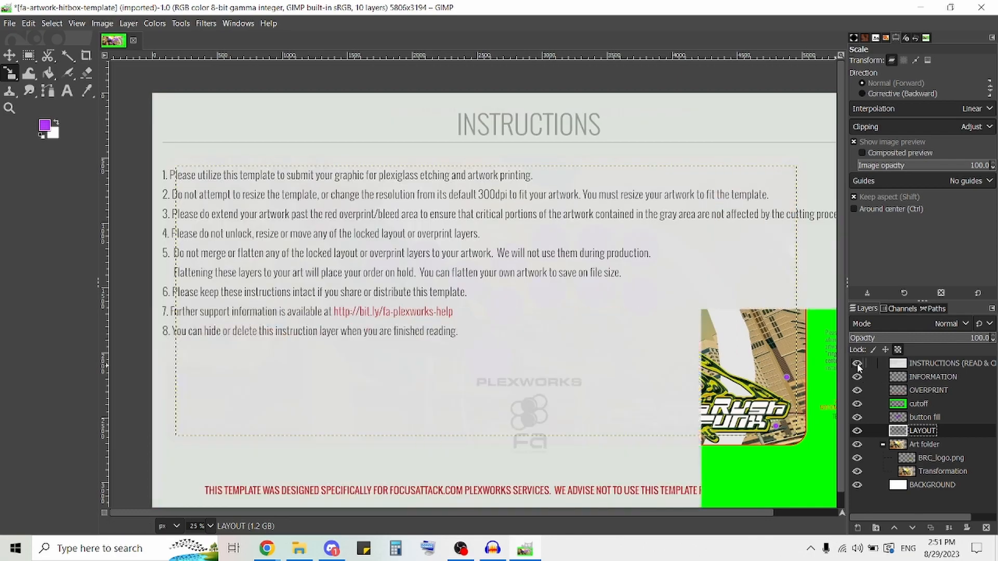
click(856, 363)
click(856, 378)
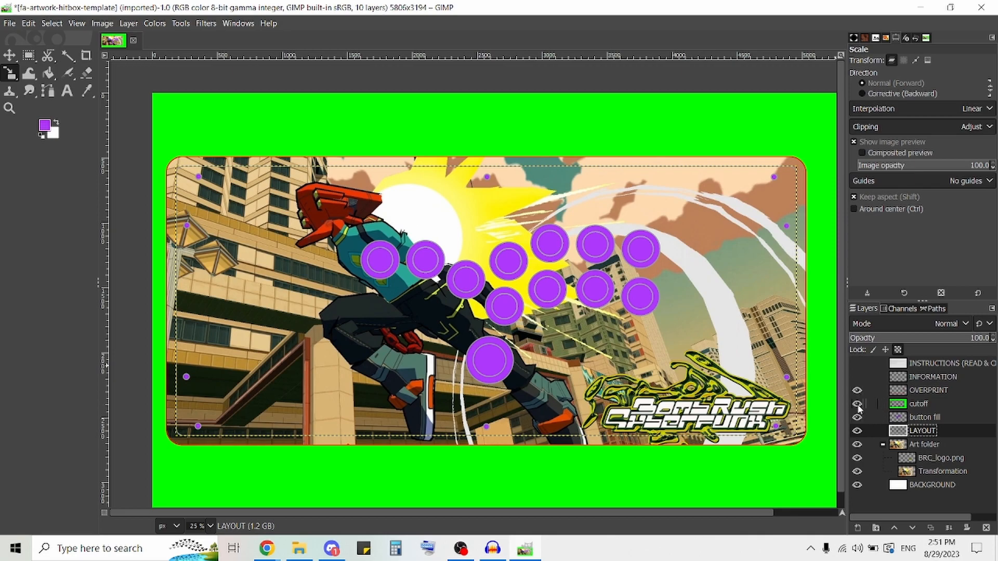
Step: Compare the artwork with and without the green cutoff mask, then hide the cutoff and button fill layers
click(857, 404)
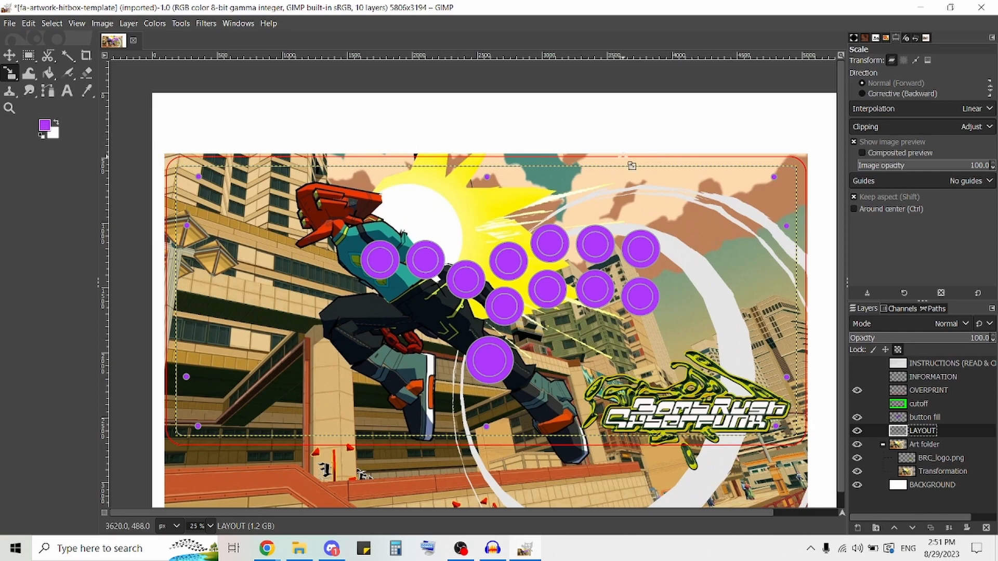
click(856, 405)
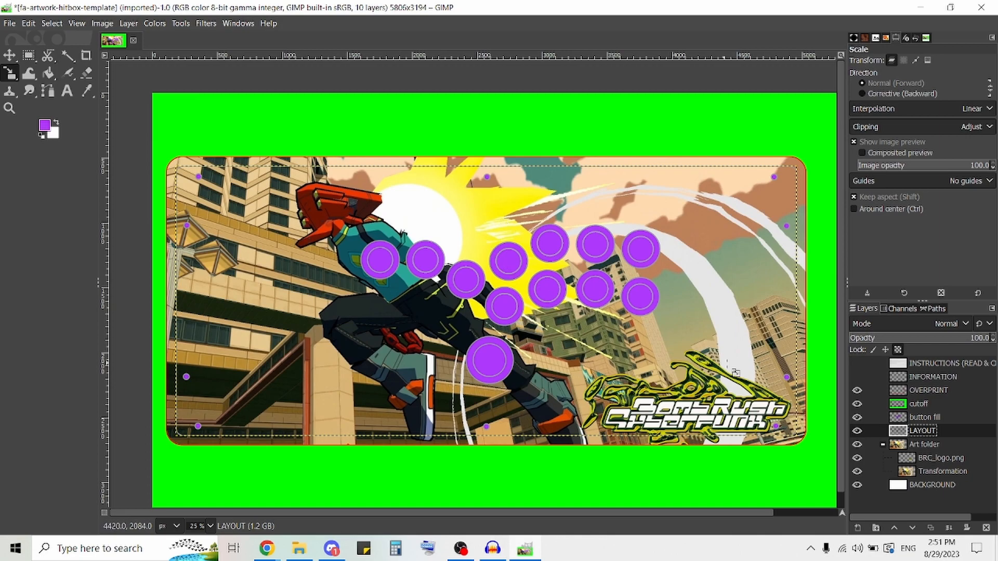
click(857, 404)
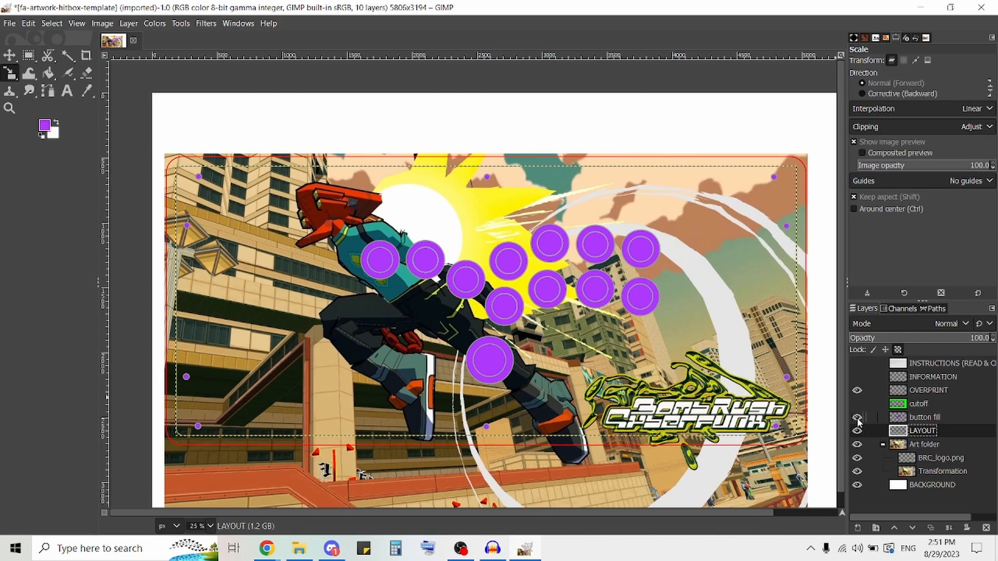
click(857, 418)
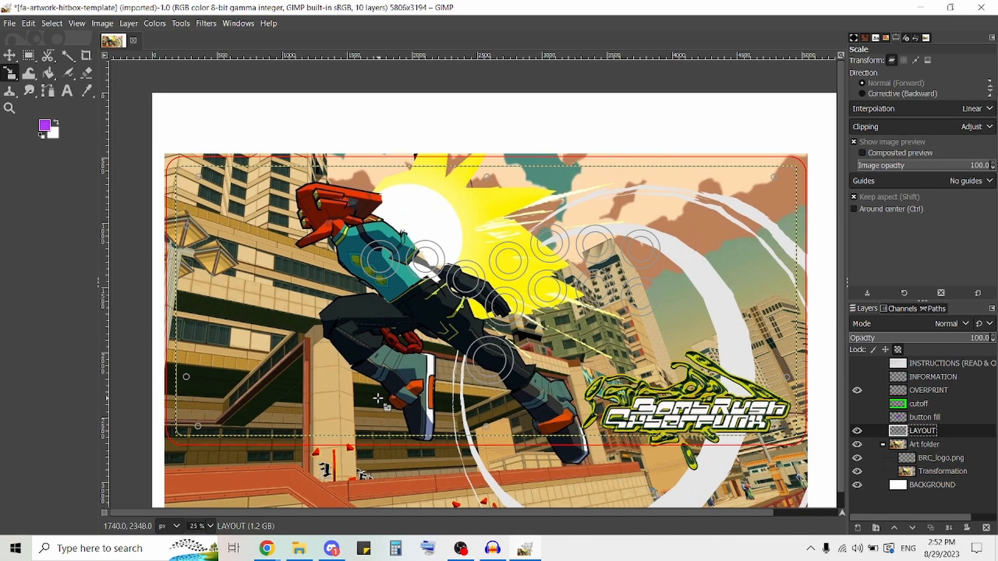
Step: Switch to Chrome and examine the sample button inserts on Focus Attack's HitBox artwork print and cut page
click(267, 548)
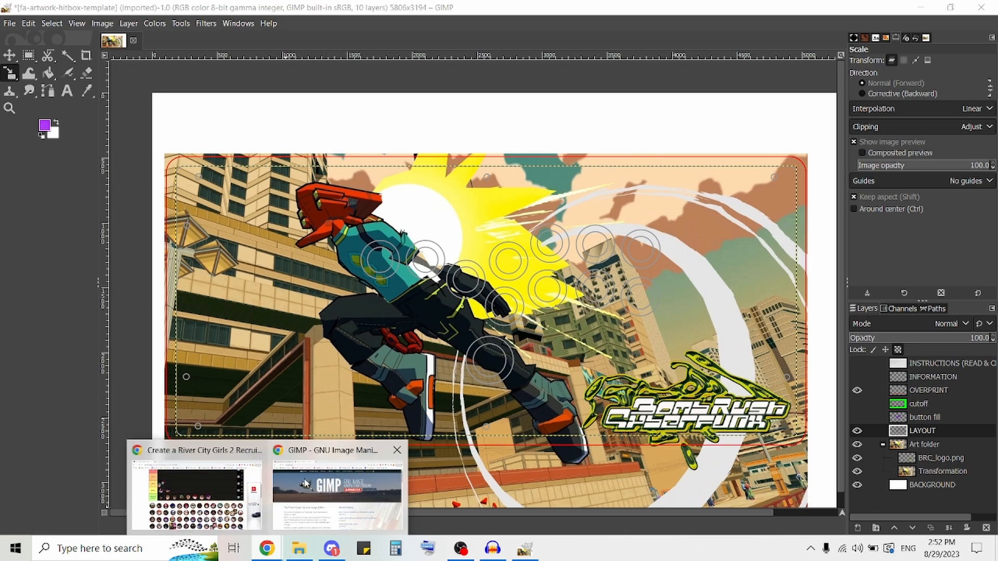
click(305, 484)
click(76, 11)
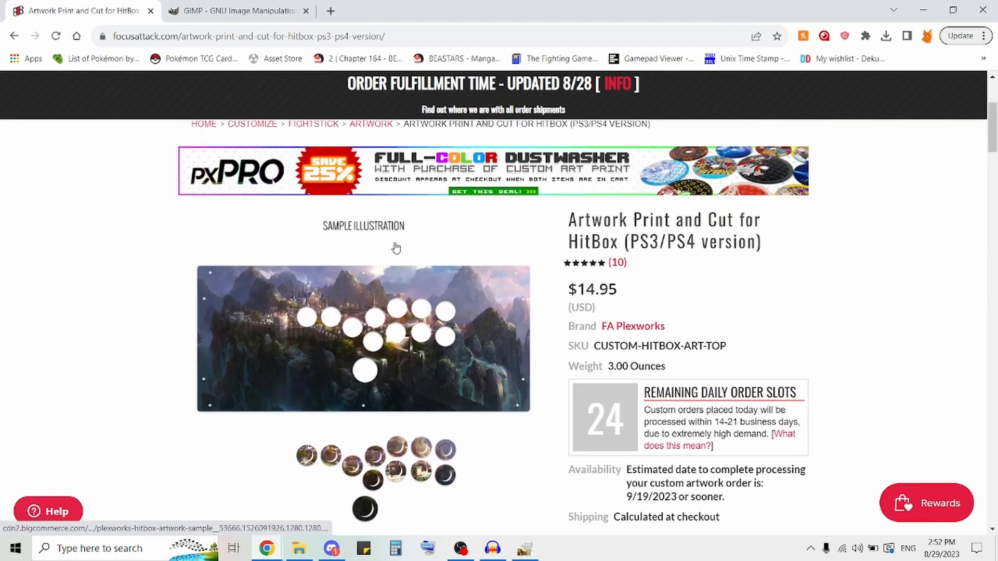
scroll(515, 203, down, 2)
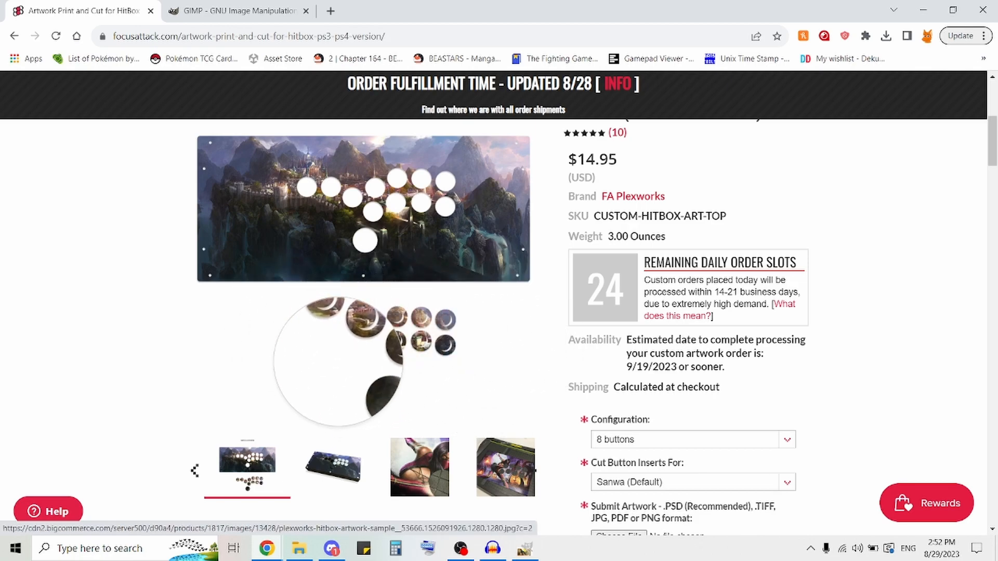
Step: Return to GIMP and examine which parts of the artwork fall inside the button rings across the panel
click(524, 549)
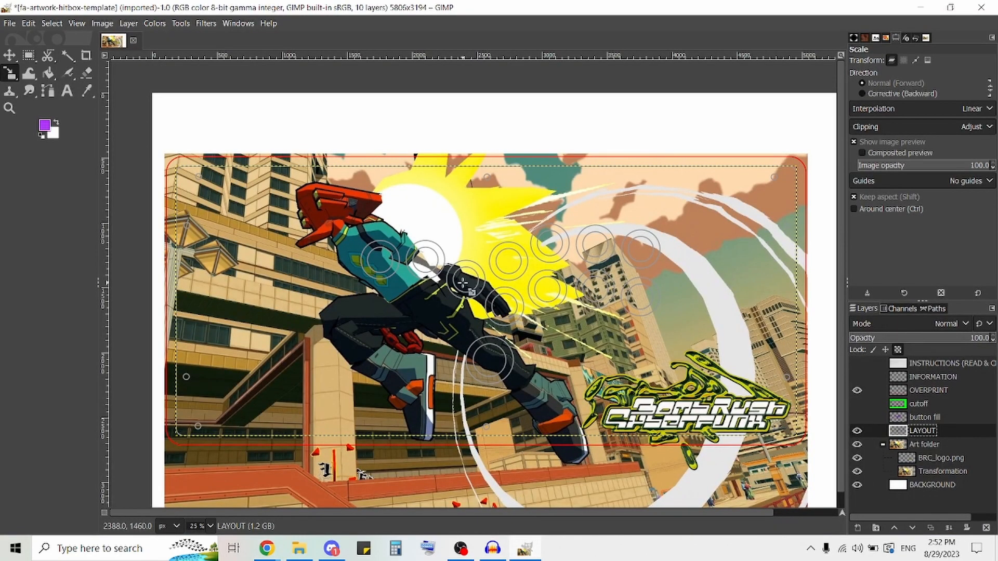
scroll(413, 260, up, 3)
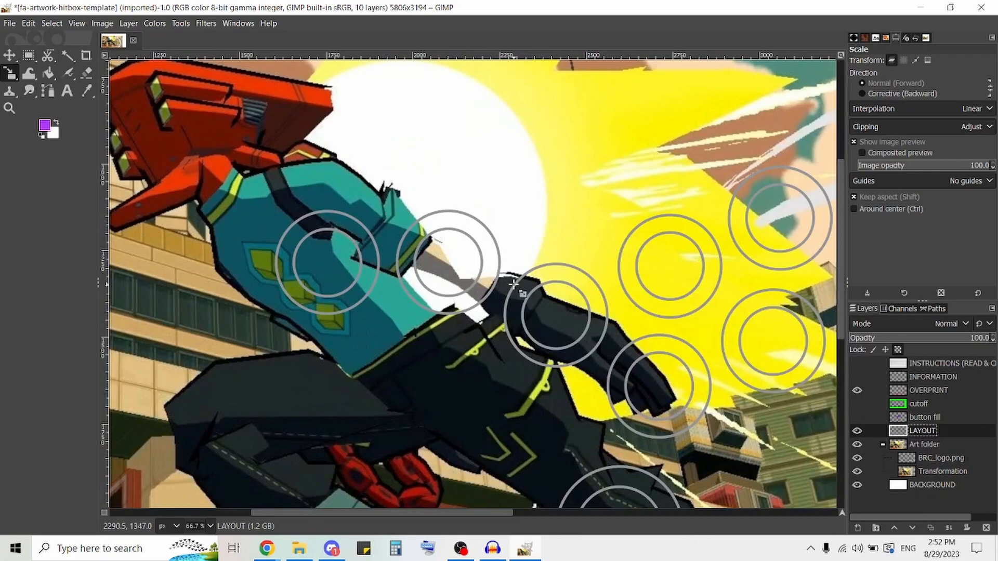
scroll(513, 283, down, 2)
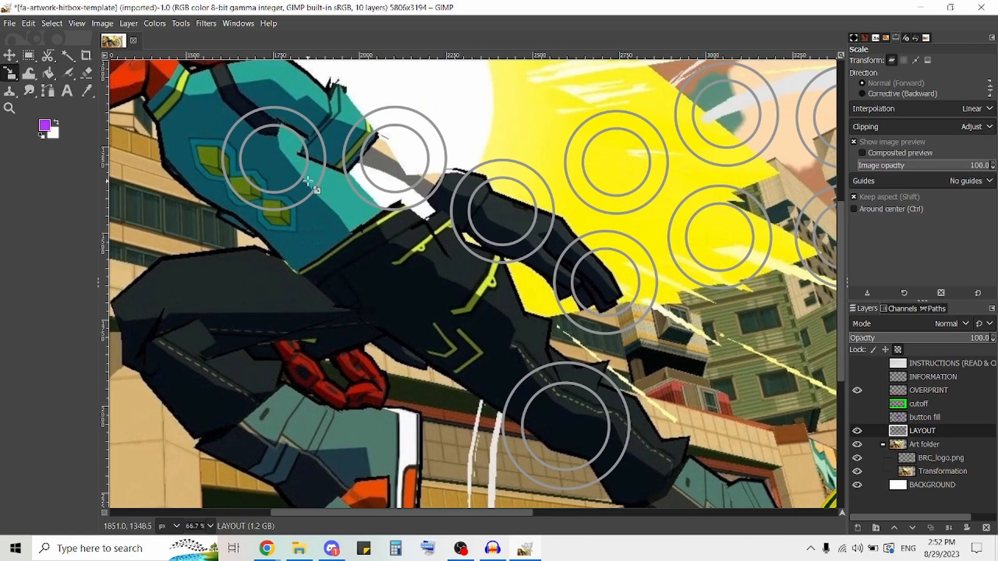
scroll(613, 190, down, 3)
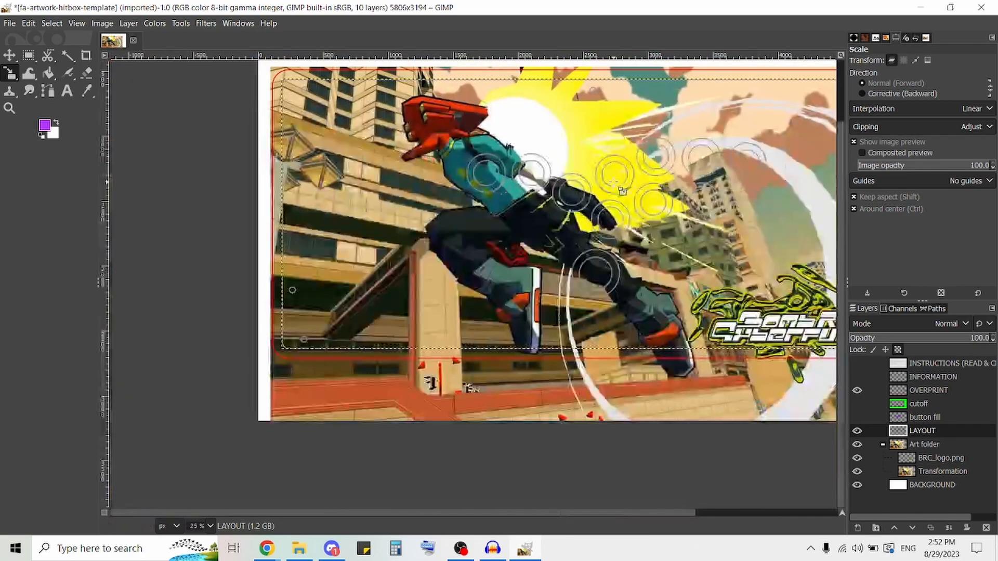
scroll(614, 190, up, 2)
drag(622, 252, 518, 258)
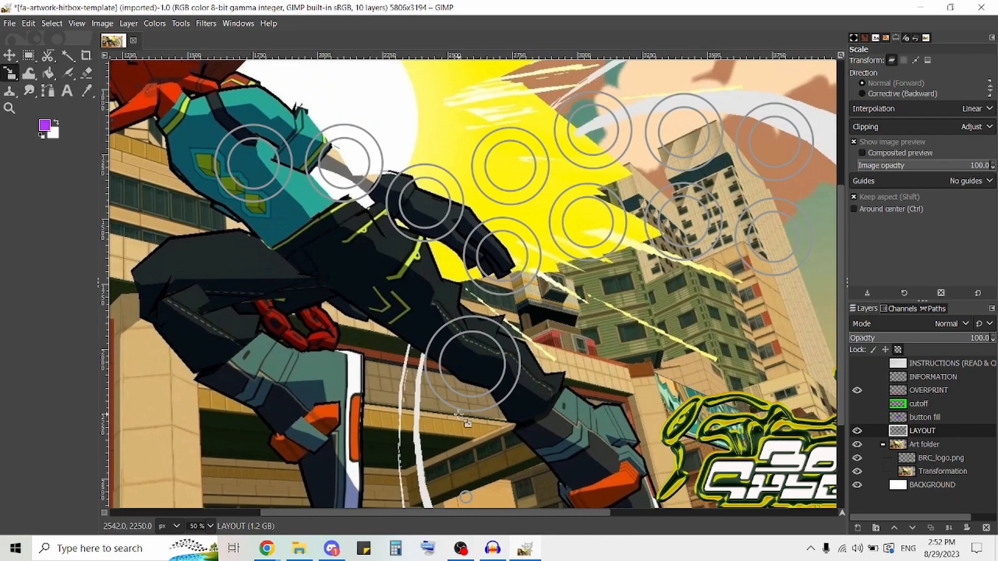
scroll(496, 320, down, 1)
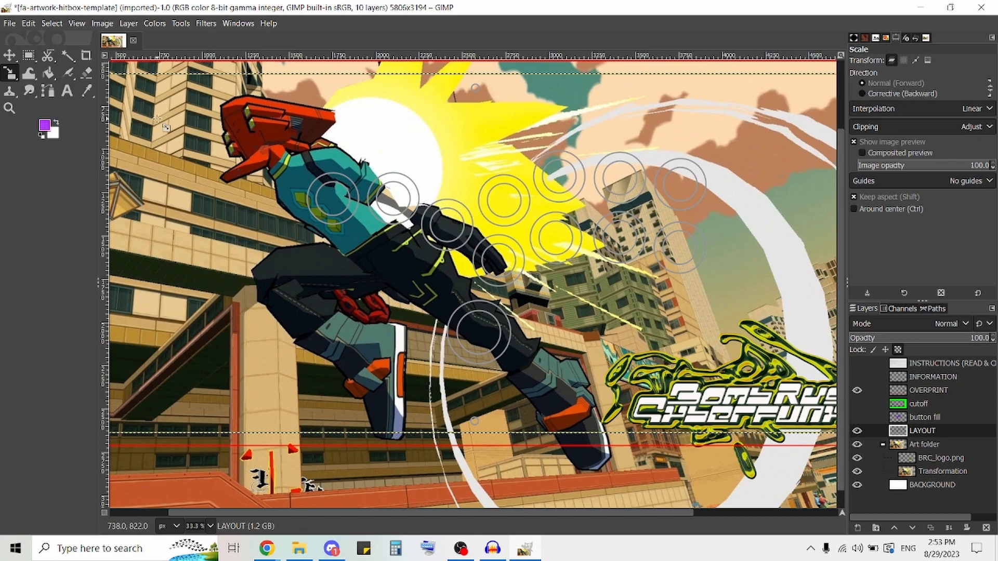
Step: Import the penguin JPG from Video Folder as a new layer and place it inside Art folder above BRC_logo.png
click(299, 549)
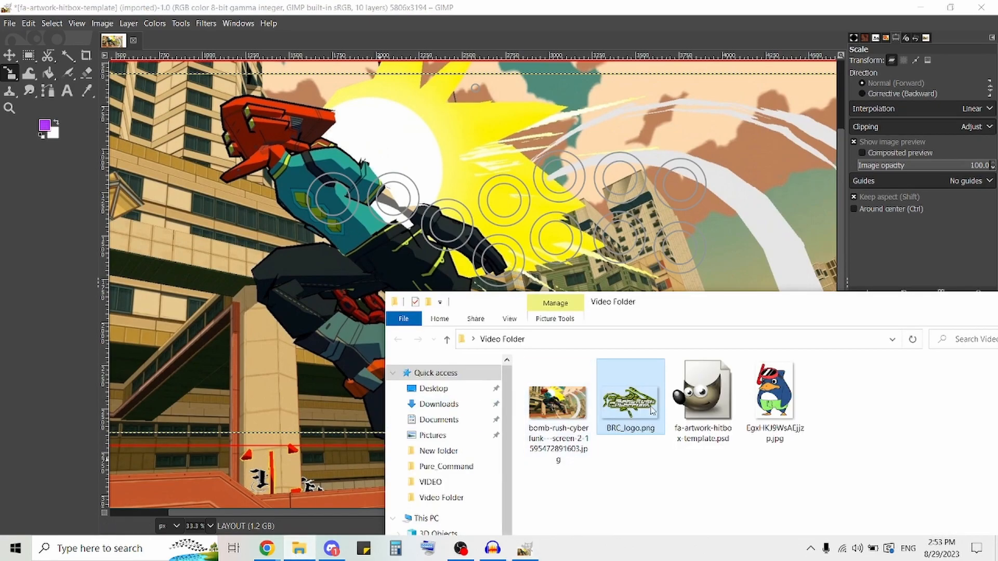
drag(787, 413, 358, 234)
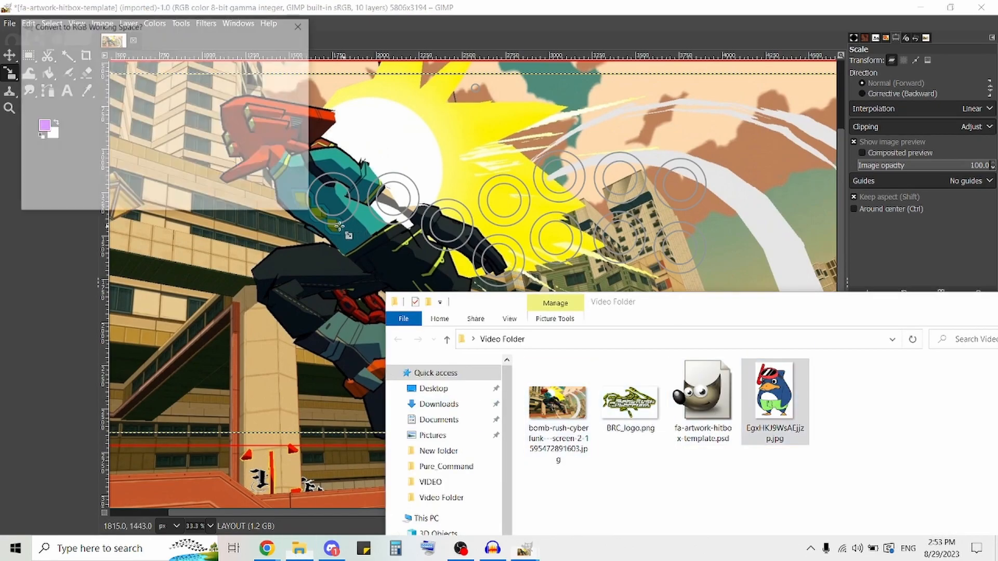
click(237, 197)
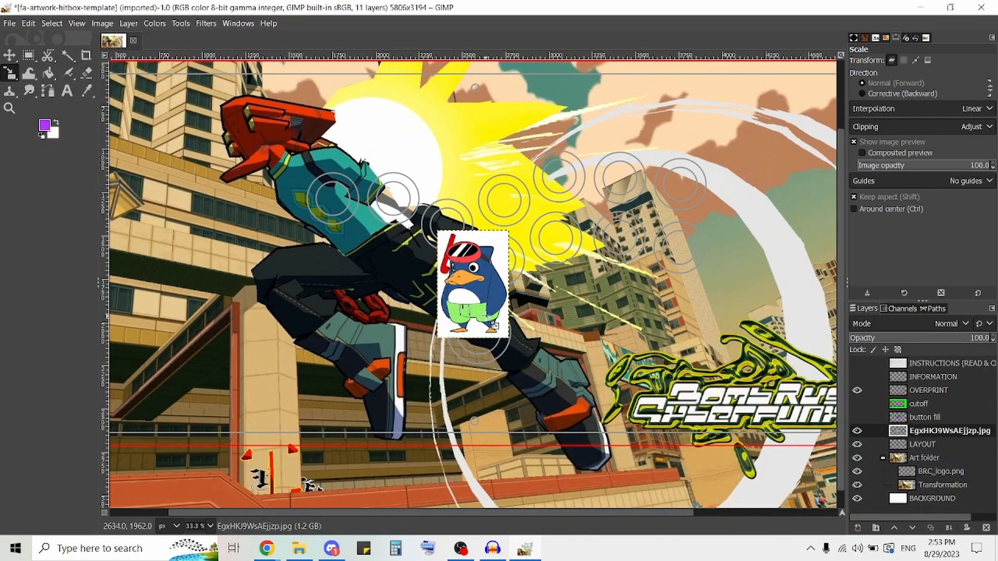
drag(932, 435, 928, 471)
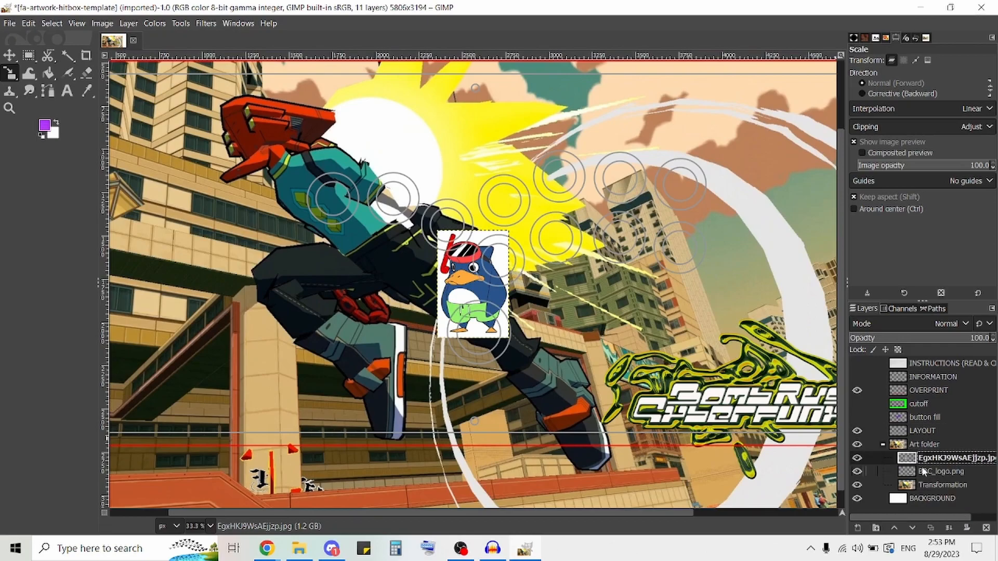
Step: Move the penguin image over the large lower button ring, positioning its face within the inner circle
click(9, 55)
drag(486, 295, 501, 353)
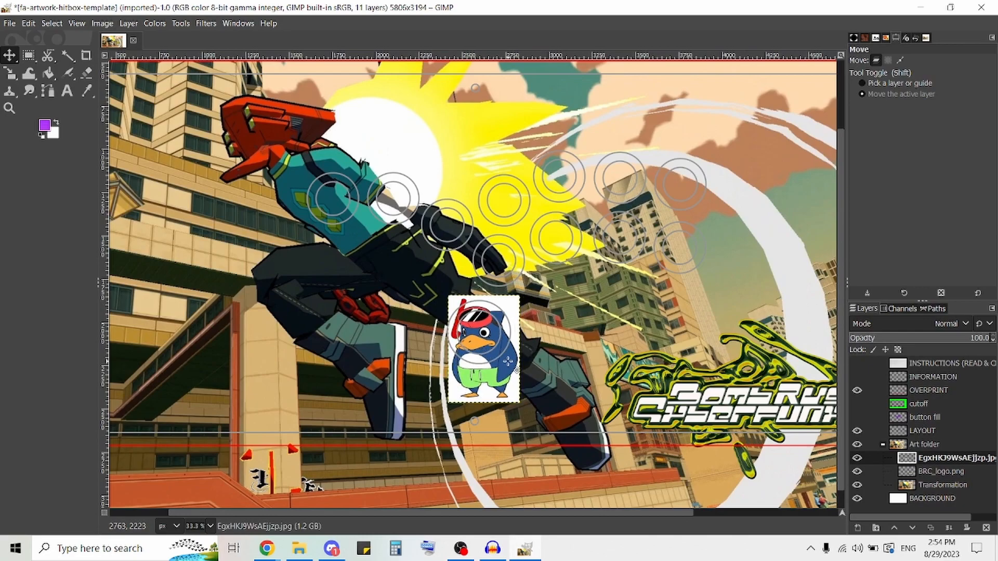
key(1)
drag(439, 365, 438, 354)
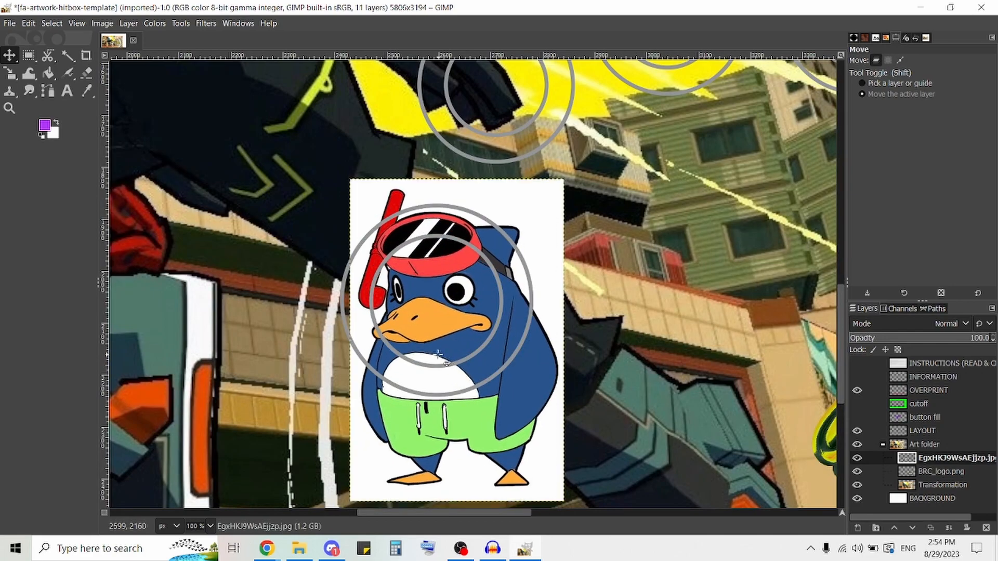
Step: Fuzzy-select the large lower button's inner circle on the button fill layer
click(929, 418)
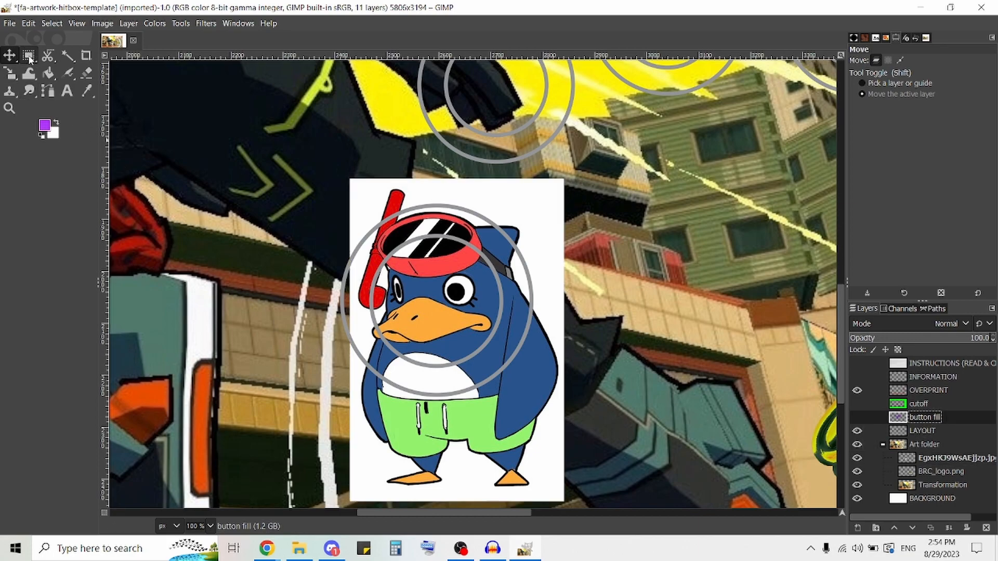
click(67, 55)
click(427, 311)
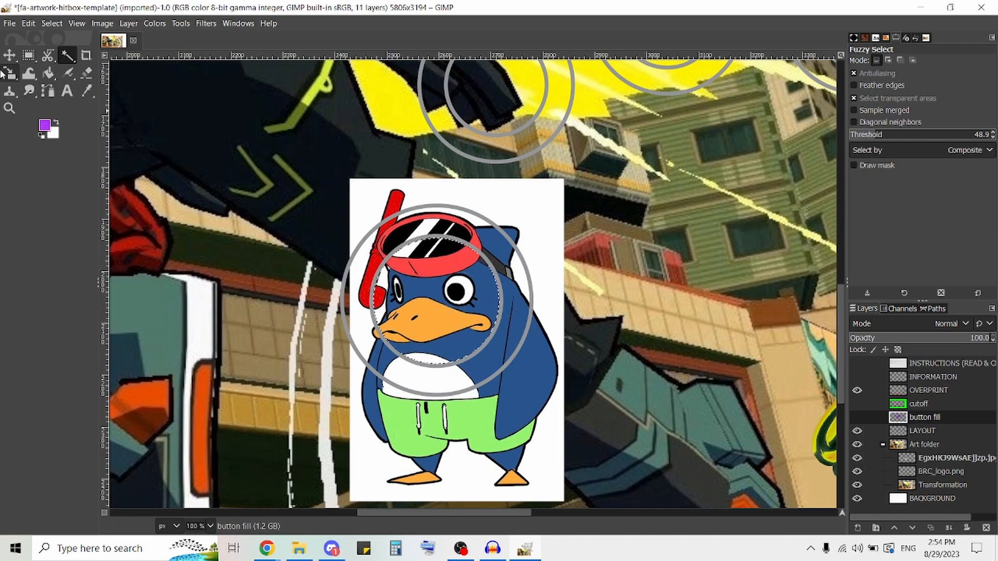
Step: Activate the penguin layer and shift the image slightly left so its face is framed by the circular selection
click(929, 460)
click(931, 472)
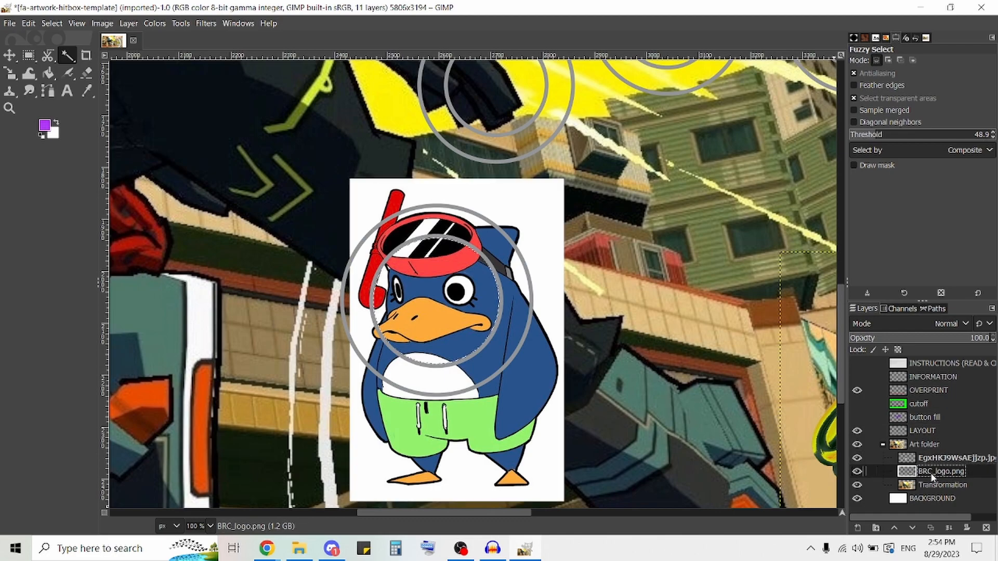
key(m)
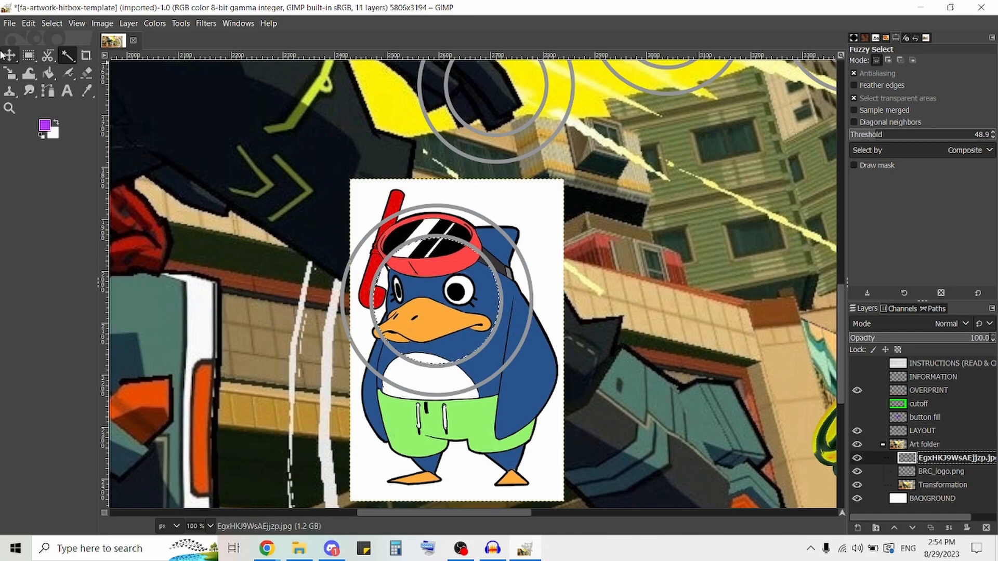
mouse_move(453, 369)
mouse_down()
mouse_move(434, 356)
mouse_move(443, 375)
mouse_up()
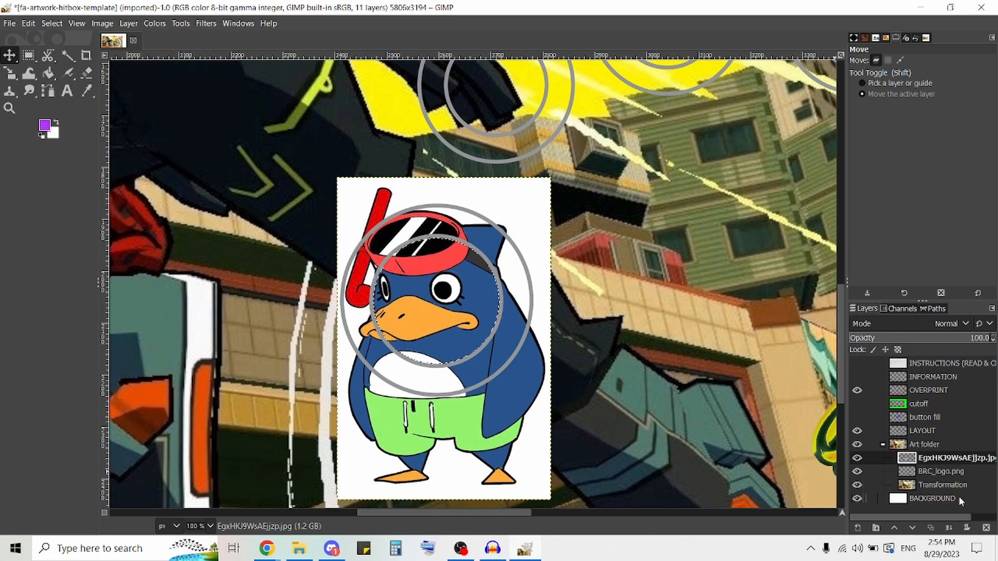
Step: Cut the circular area from the penguin image, paste it as a new layer and hide the original penguin layer
key(ctrl)
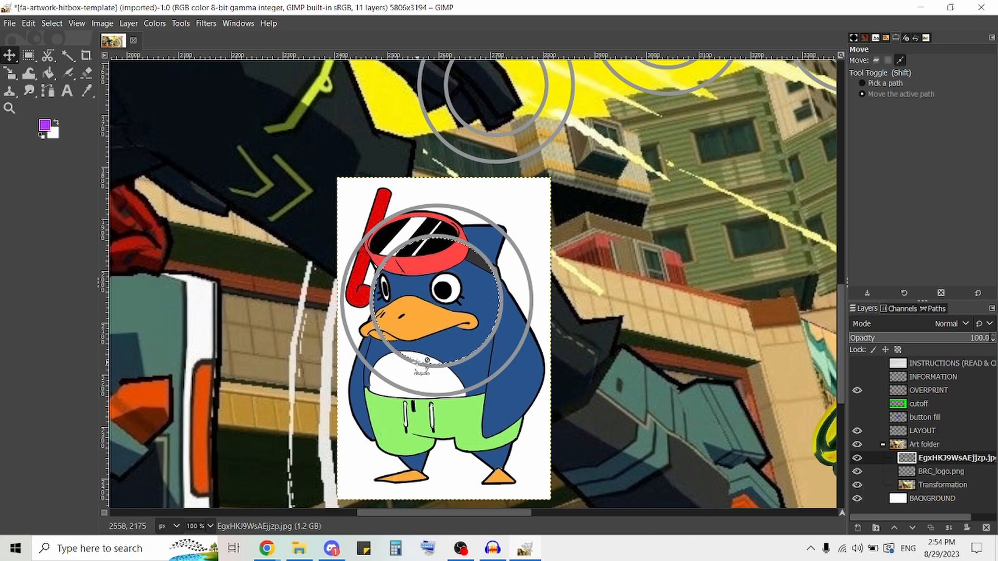
key(ctrl+x)
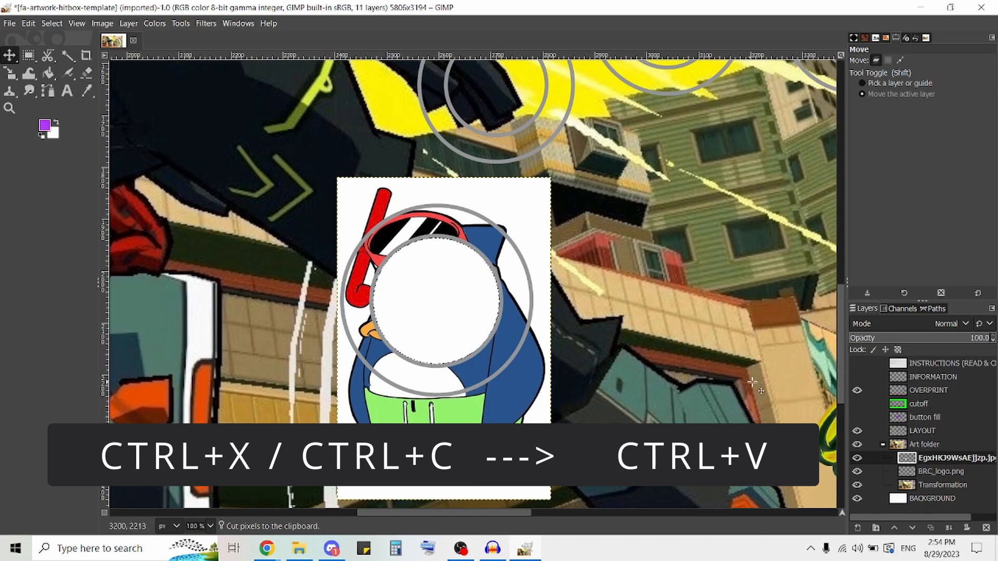
key(ctrl+v)
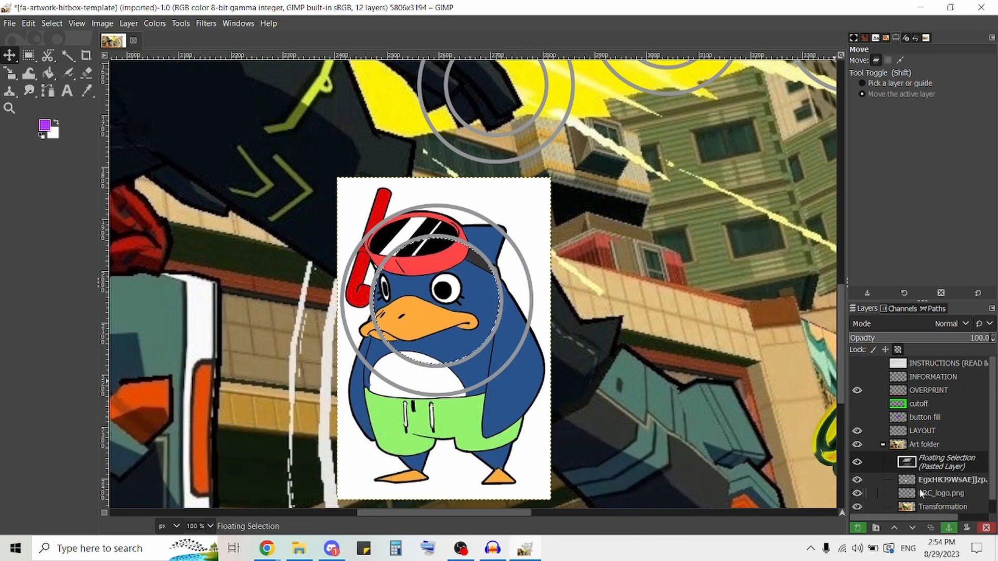
click(858, 528)
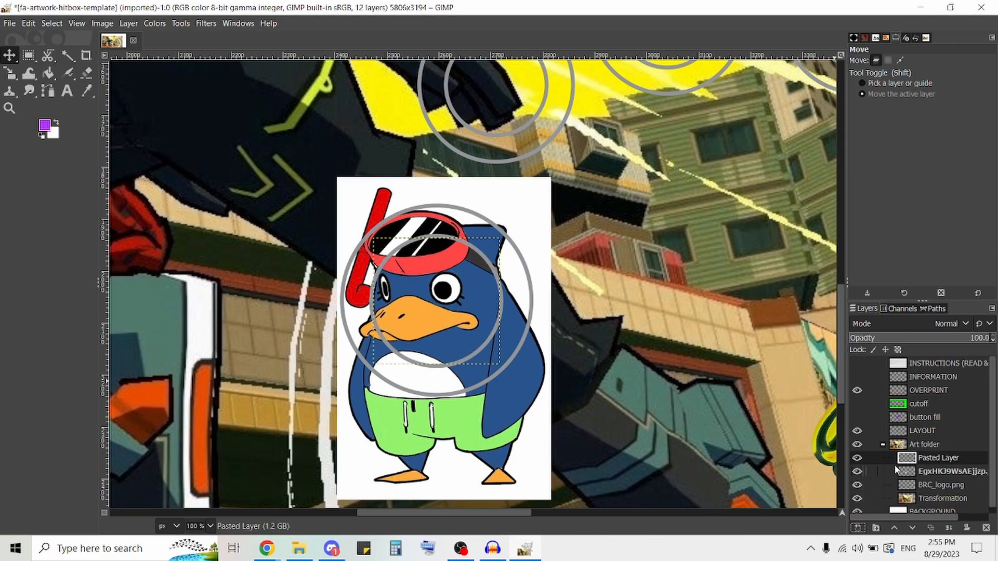
click(858, 473)
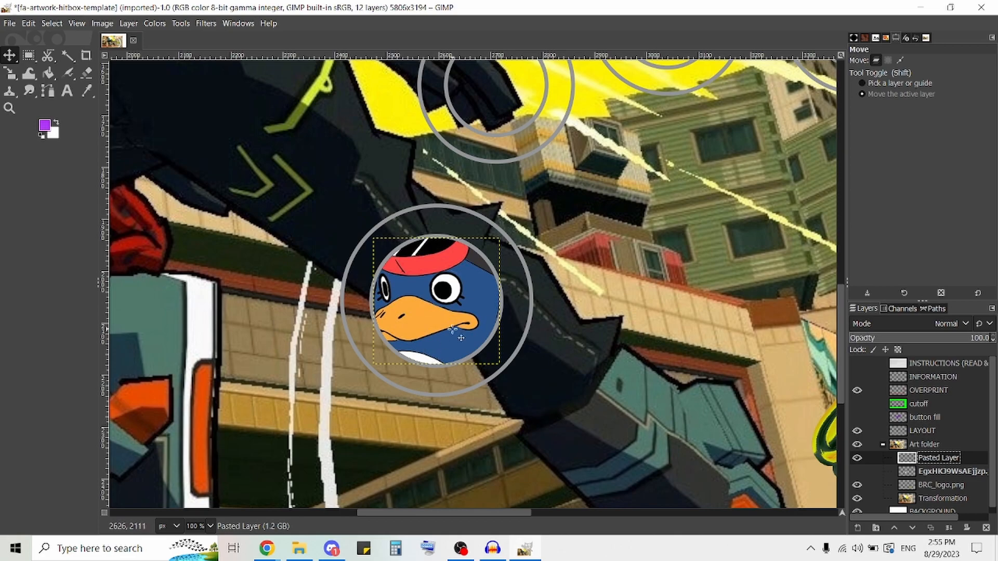
Step: Select the INSTRUCTIONS layer and examine the circular penguin insert against the surrounding artwork and button rings
click(933, 366)
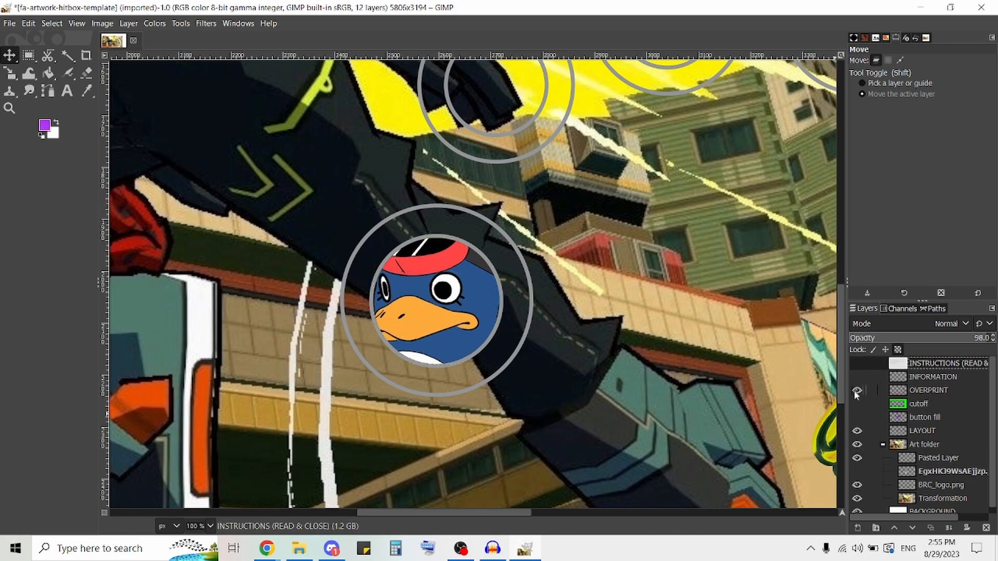
scroll(554, 234, down, 1)
scroll(554, 233, down, 2)
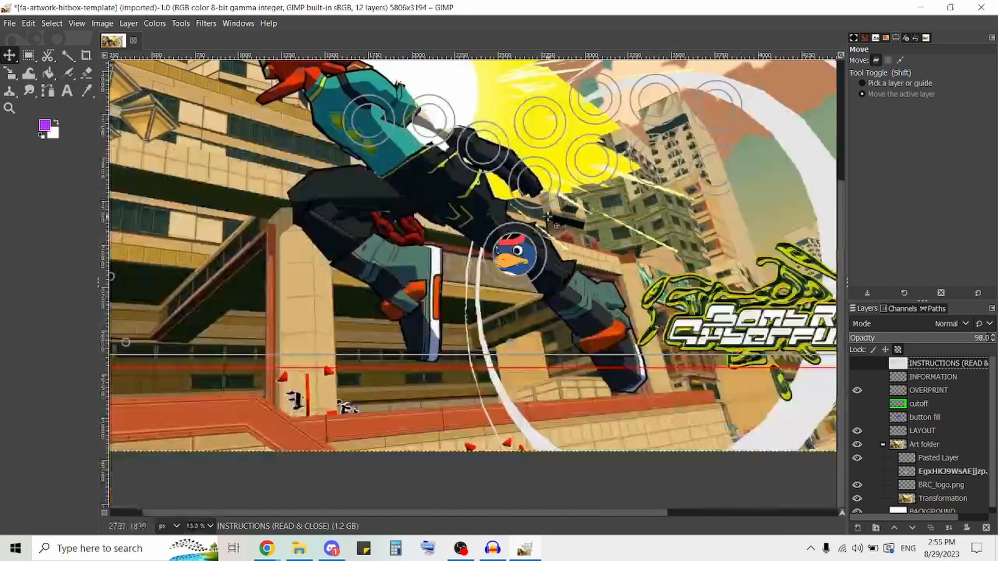
scroll(547, 332, up, 1)
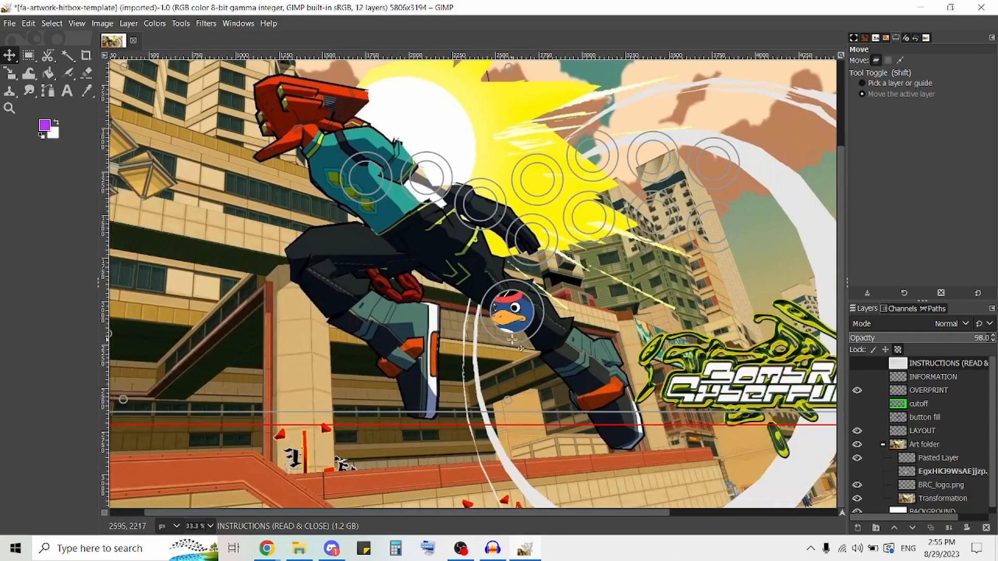
Step: Inspect the finished artwork layout, and check the ordering options and accepted file formats on the Focus Attack HitBox artwork page in Chrome
scroll(508, 327, up, 3)
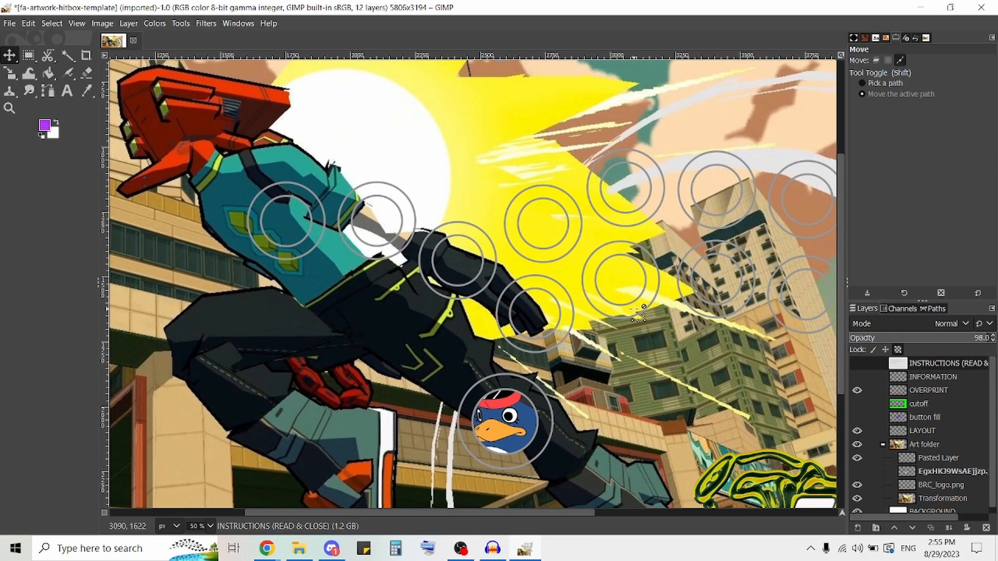
scroll(671, 338, down, 2)
mouse_move(584, 311)
mouse_down()
mouse_move(639, 295)
mouse_move(574, 324)
mouse_up()
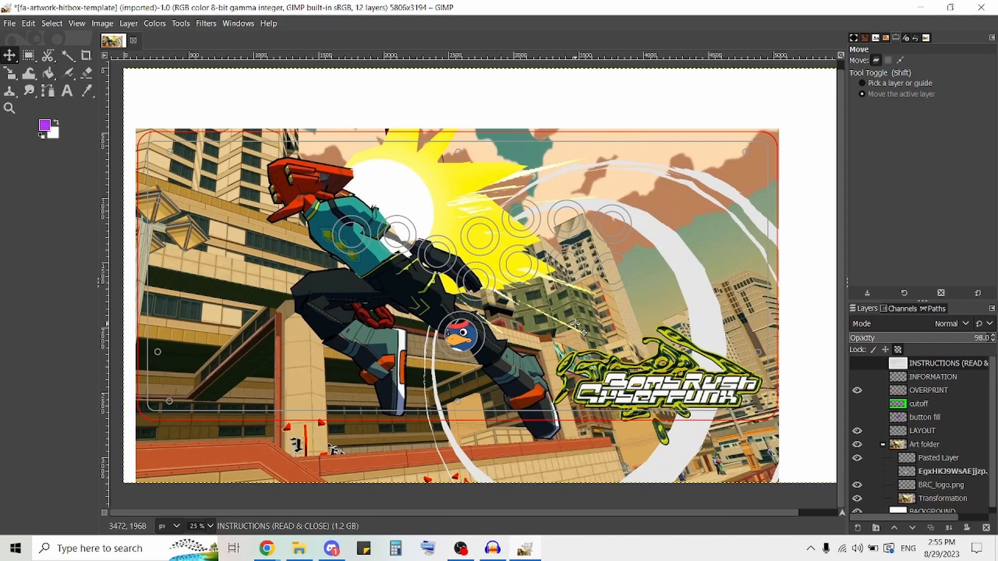
mouse_move(266, 548)
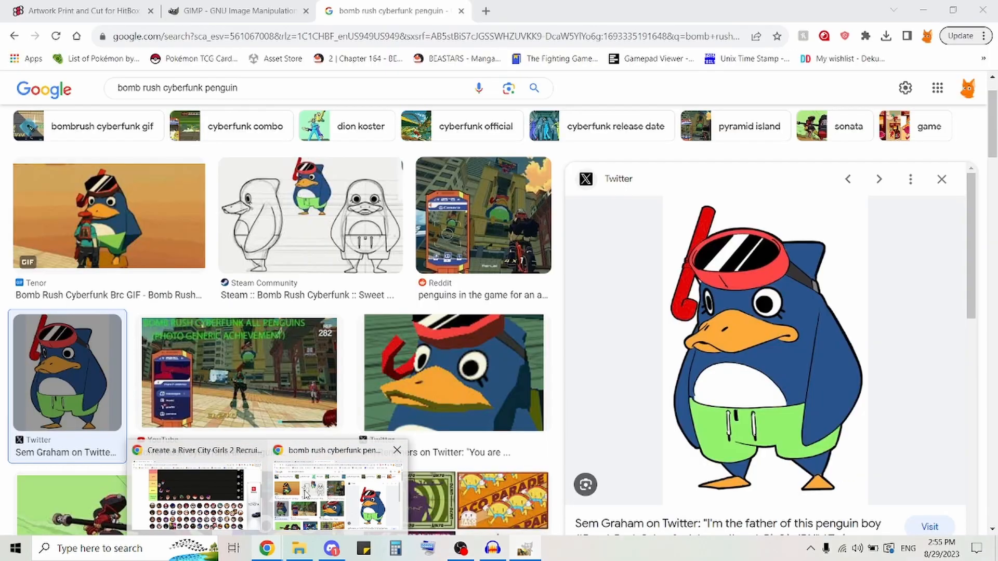
click(306, 494)
click(241, 10)
click(67, 10)
scroll(717, 301, down, 3)
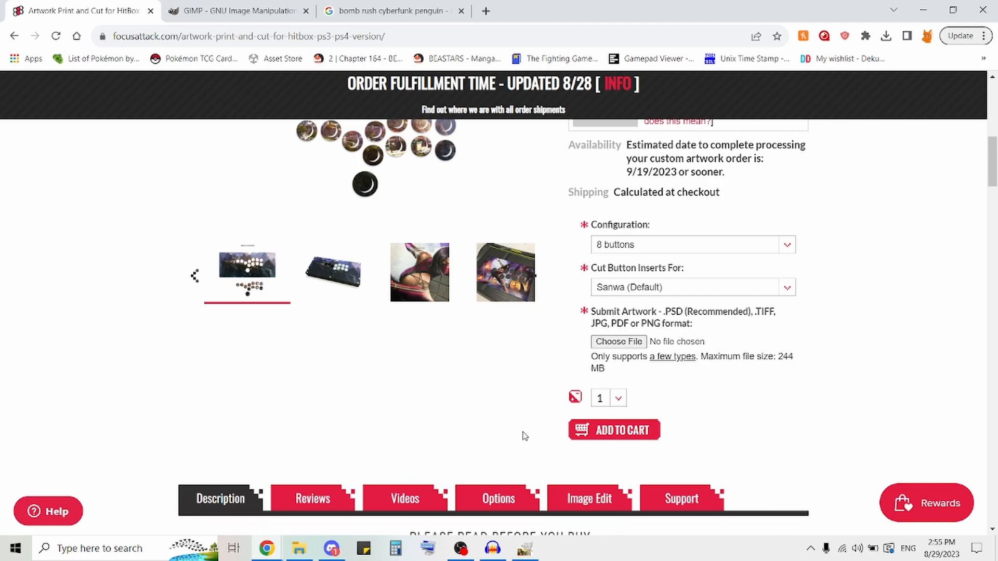
Step: Back in GIMP, export the artwork to Video Folder as "Hitbox BRC art FOR PRINT.psd"
click(523, 545)
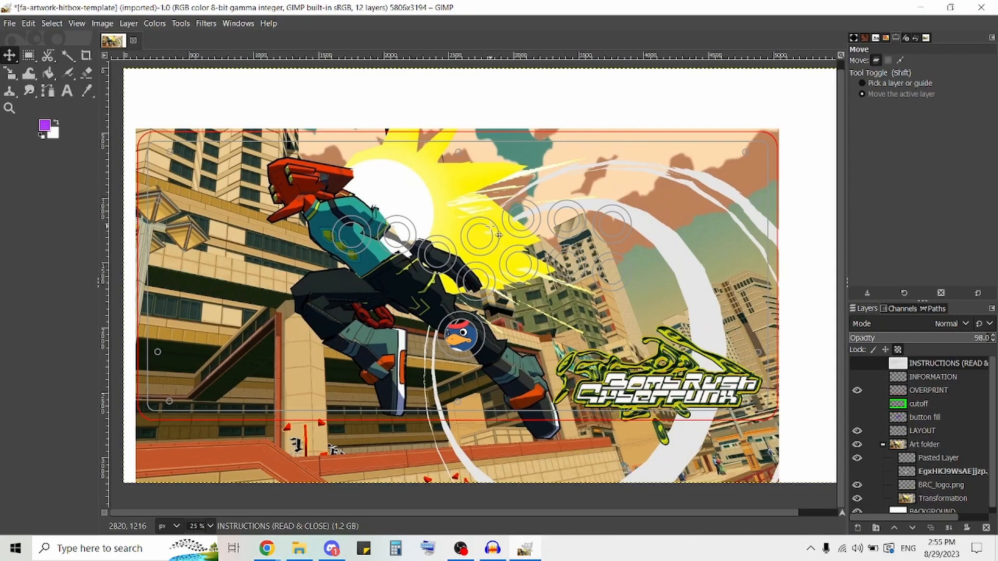
click(10, 23)
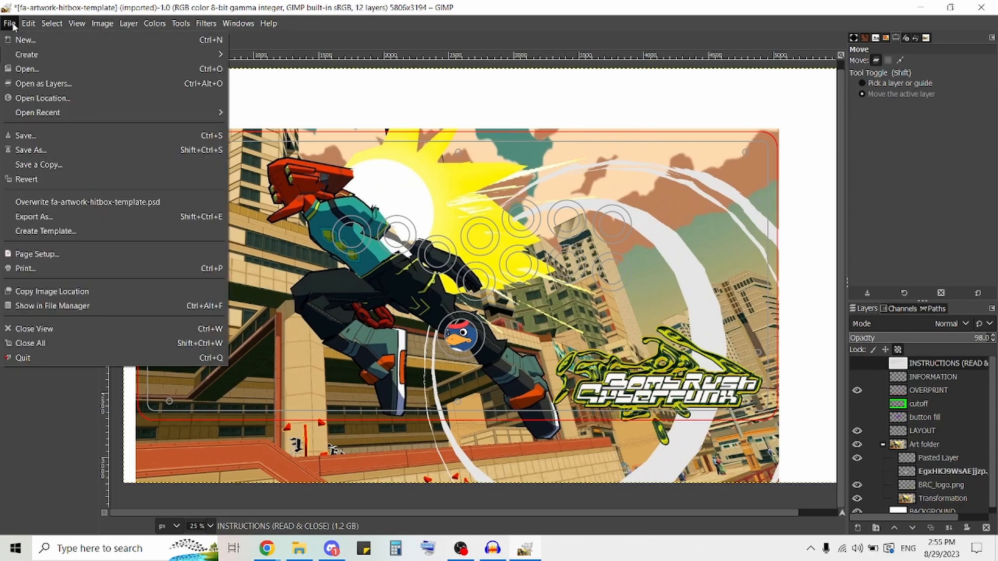
click(43, 216)
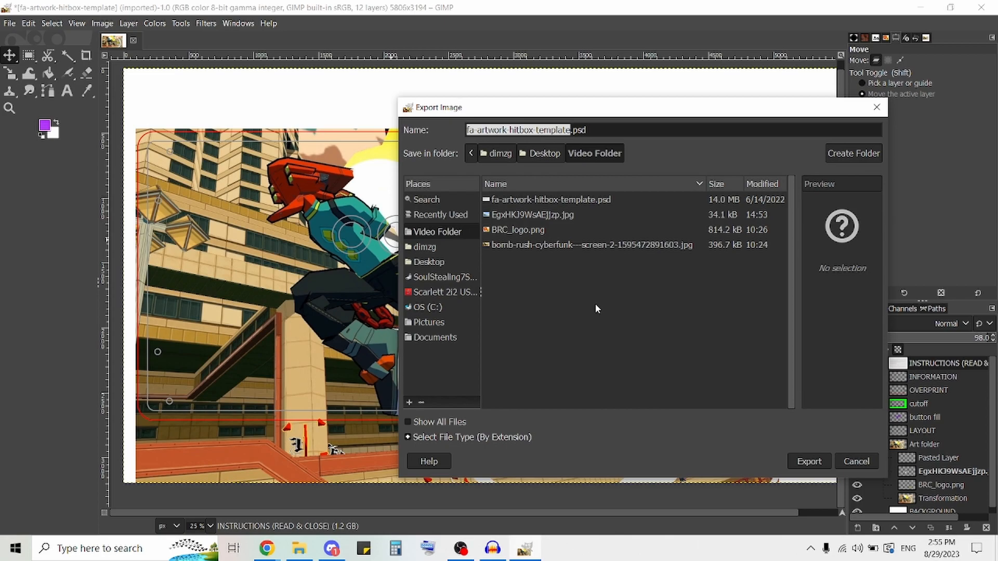
text(Hitboc)
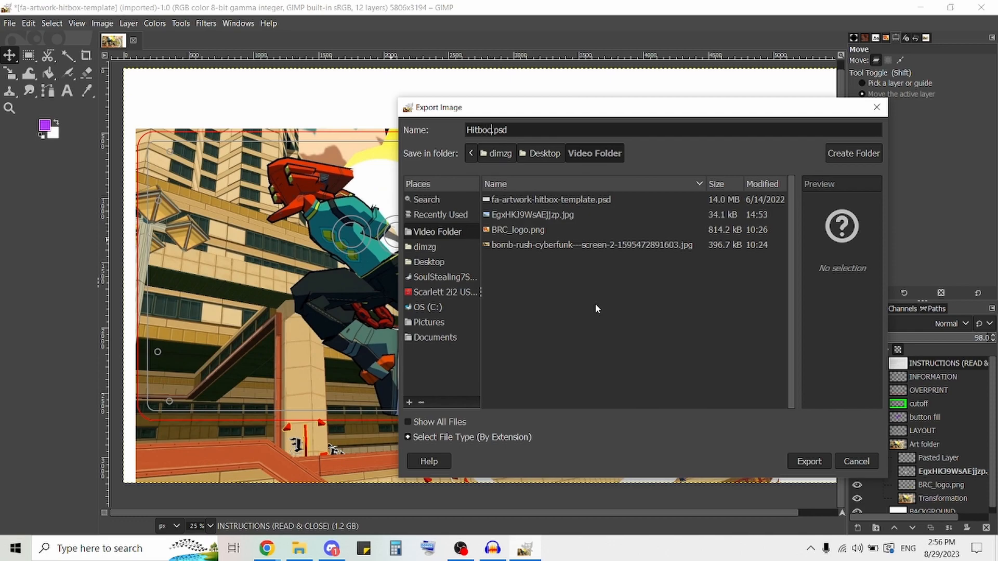
text( BRC art)
text(PRIN)
key(BackSpace)
key(BackSpace)
key(BackSpace)
key(BackSpace)
text(FOR PRONT)
key(BackSpace)
key(BackSpace)
key(BackSpace)
text(INT)
key(BackSpace)
key(BackSpace)
key(BackSpace)
text(.psd)
click(803, 461)
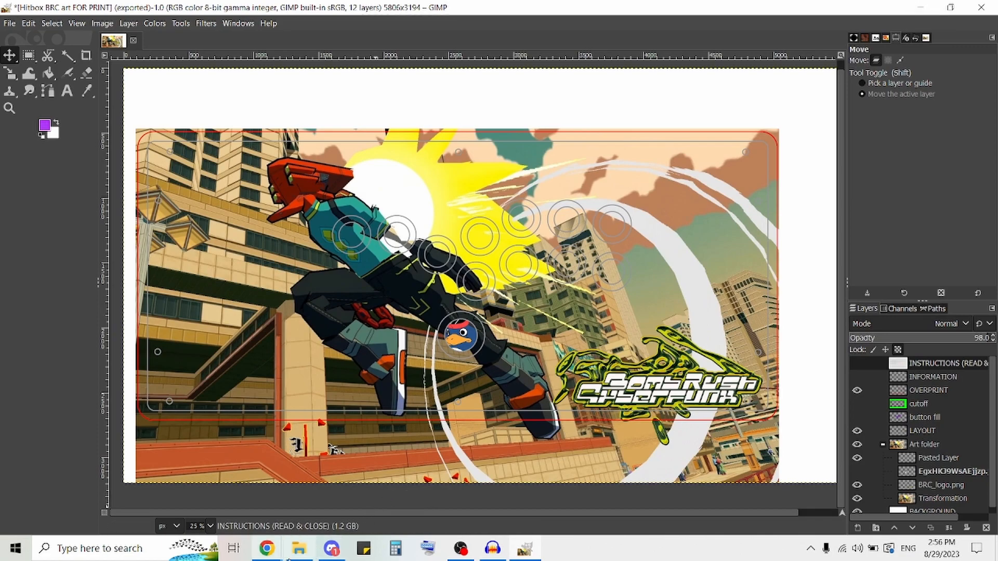
Step: Check Video Folder for the exported PSD in File Explorer, and quit GIMP, discarding the unsaved changes
click(306, 554)
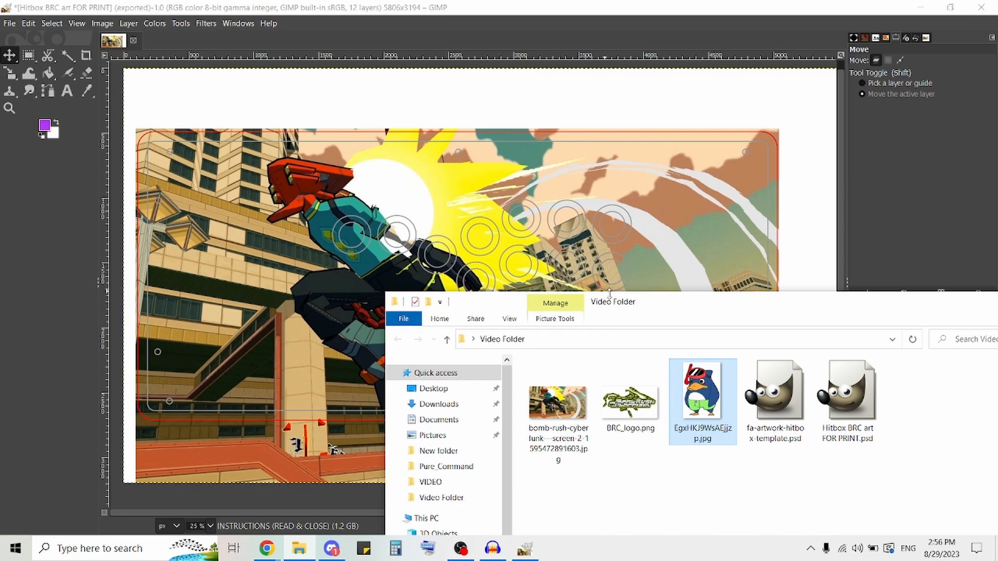
double_click(625, 301)
click(525, 548)
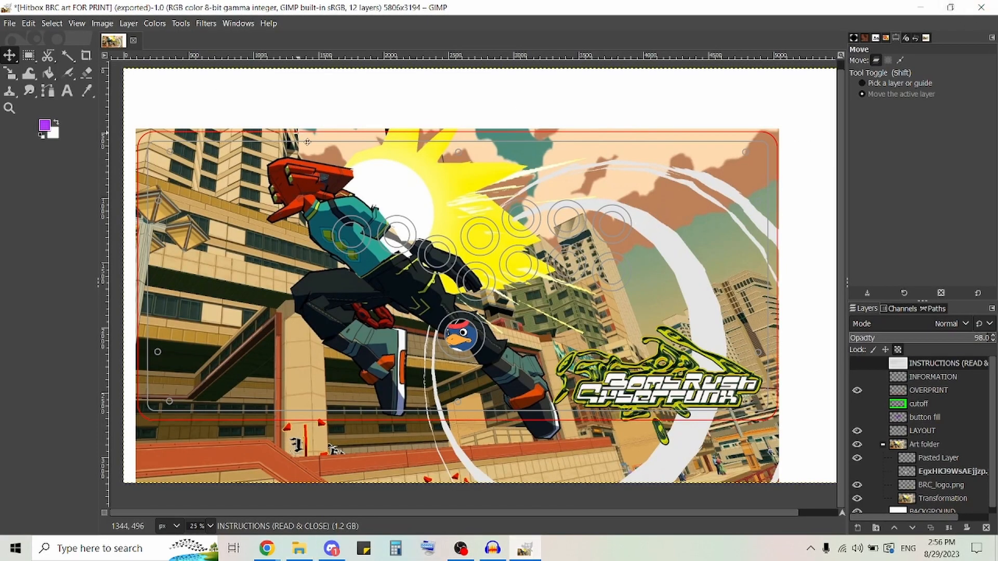
click(980, 8)
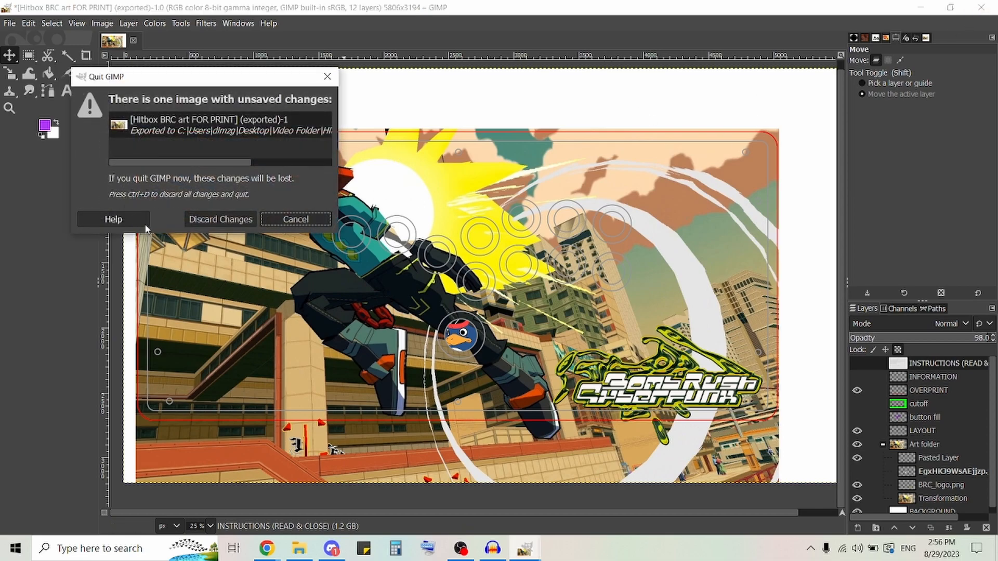
click(199, 221)
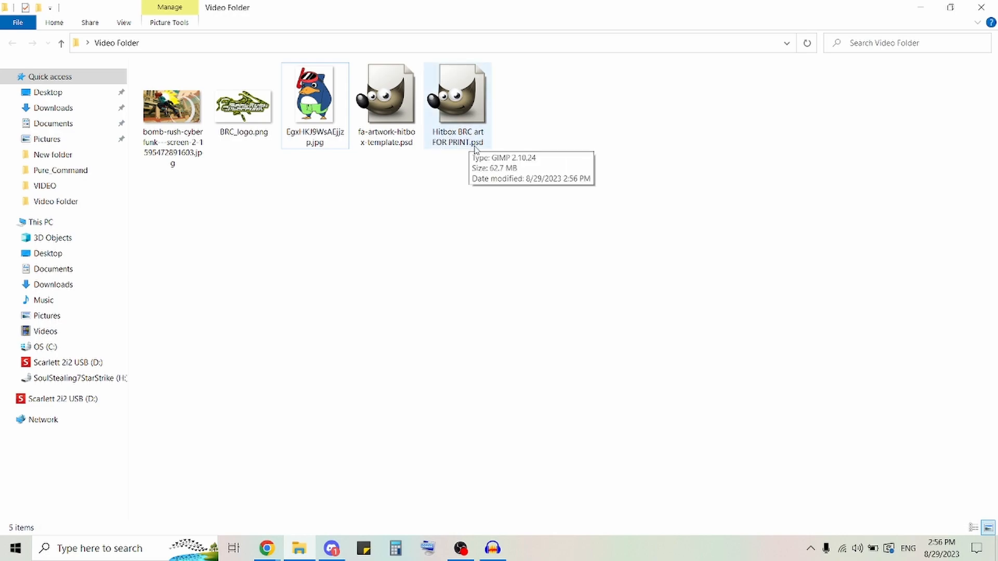
Step: Reopen "Hitbox BRC art FOR PRINT.psd" to check its artwork and layers, and minimize GIMP when finished
click(457, 104)
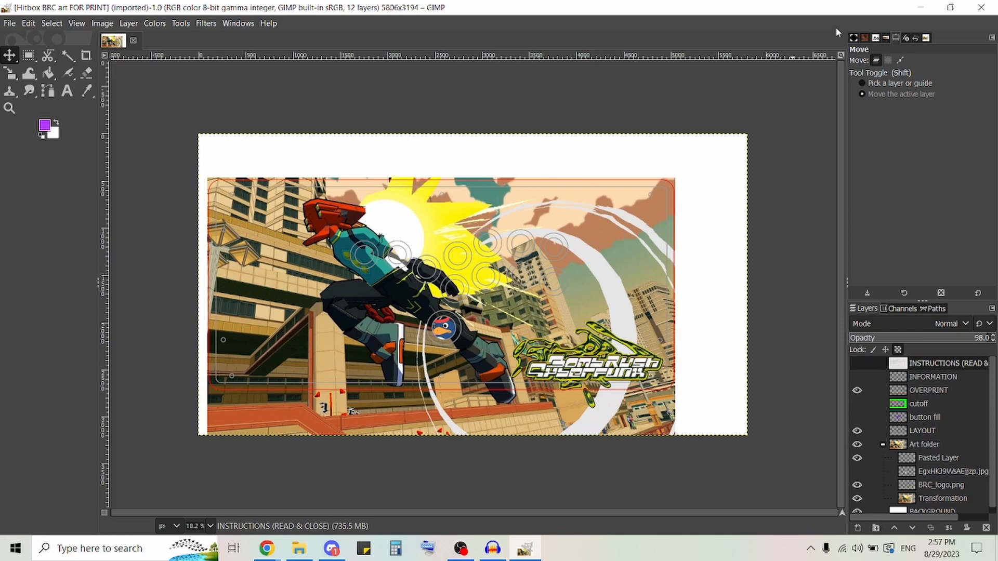
click(926, 14)
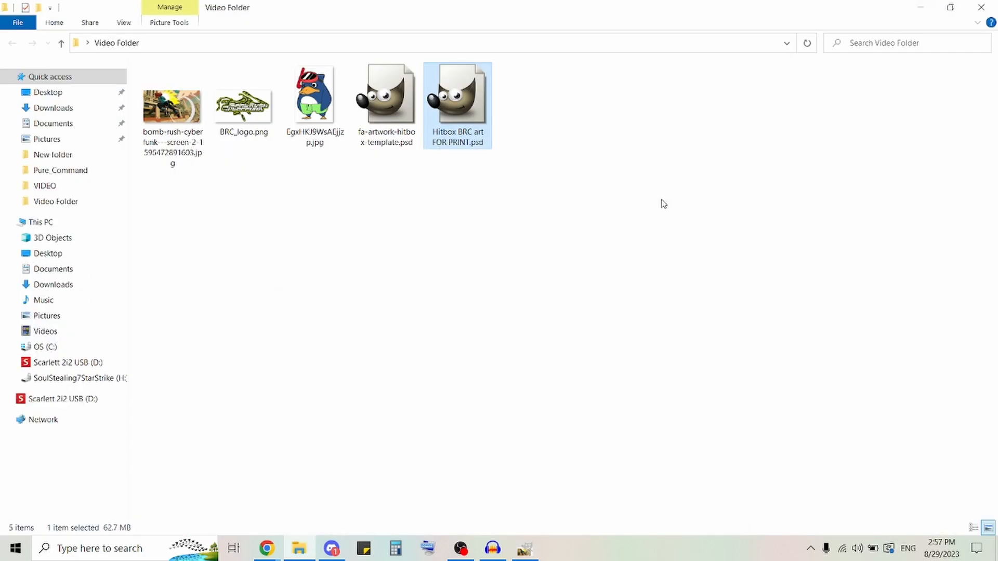
Step: On the Focus Attack product page in Chrome, choose Sanwa (Default) for the cut button inserts and the 8 buttons configuration
mouse_move(267, 548)
click(313, 478)
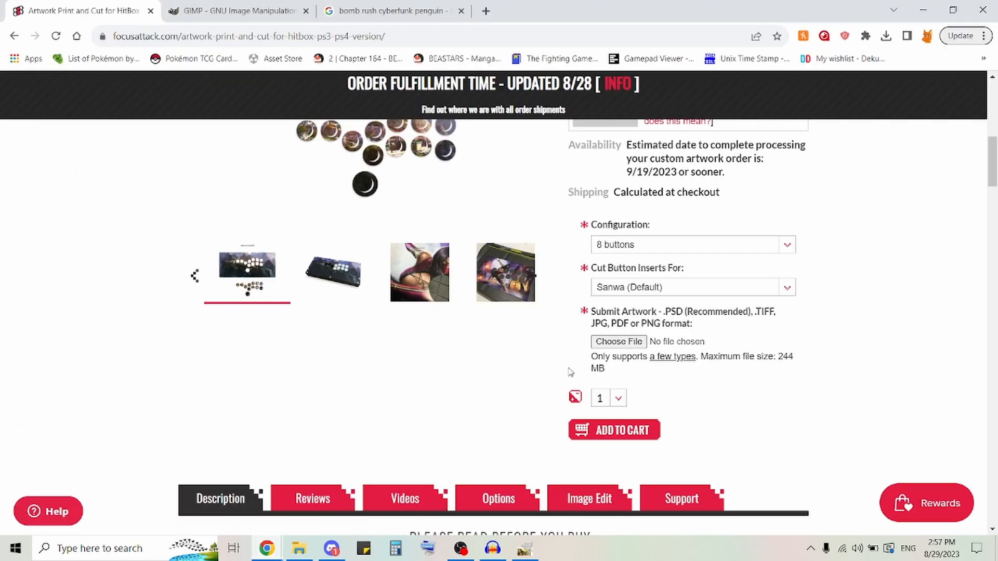
scroll(636, 242, up, 1)
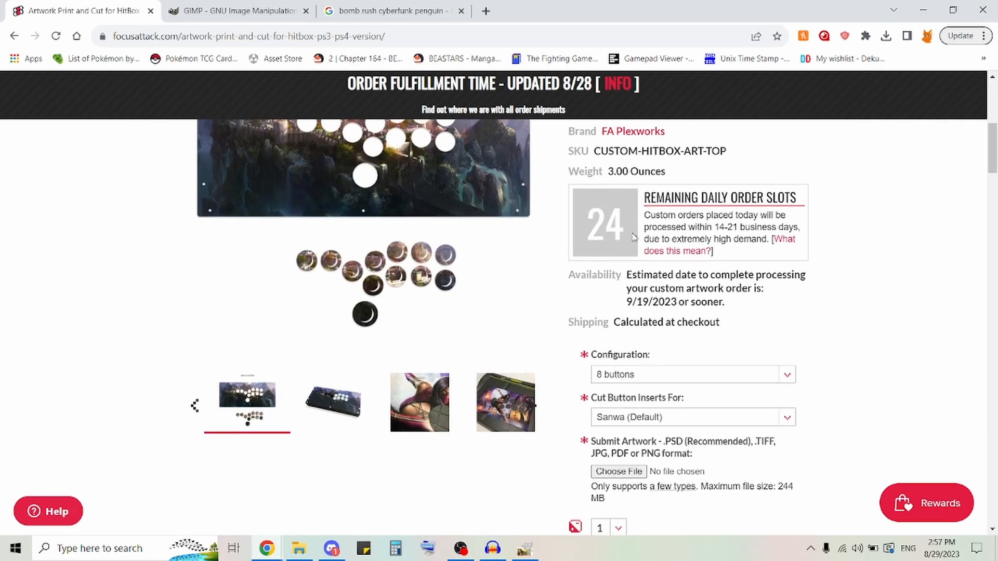
scroll(644, 255, down, 1)
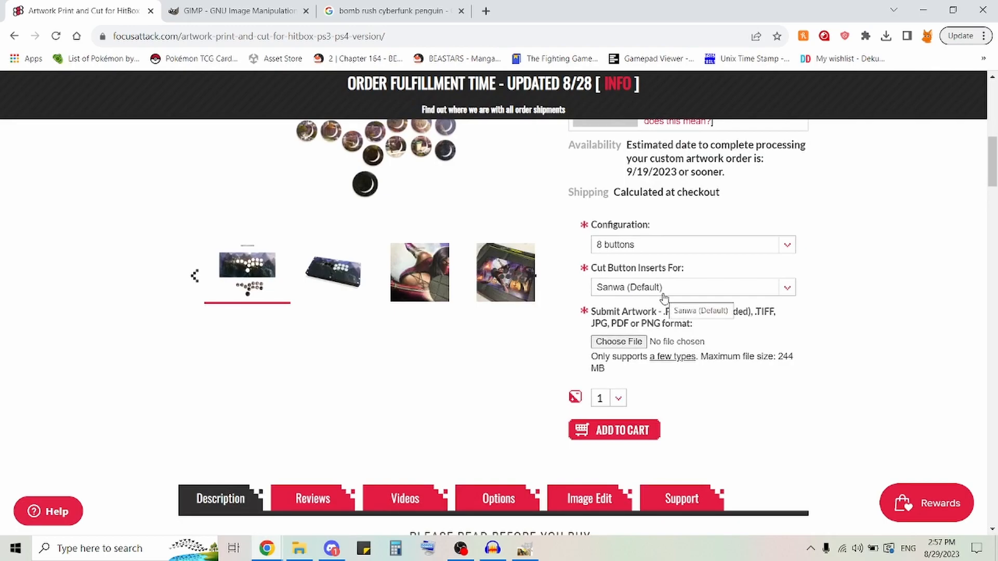
click(664, 296)
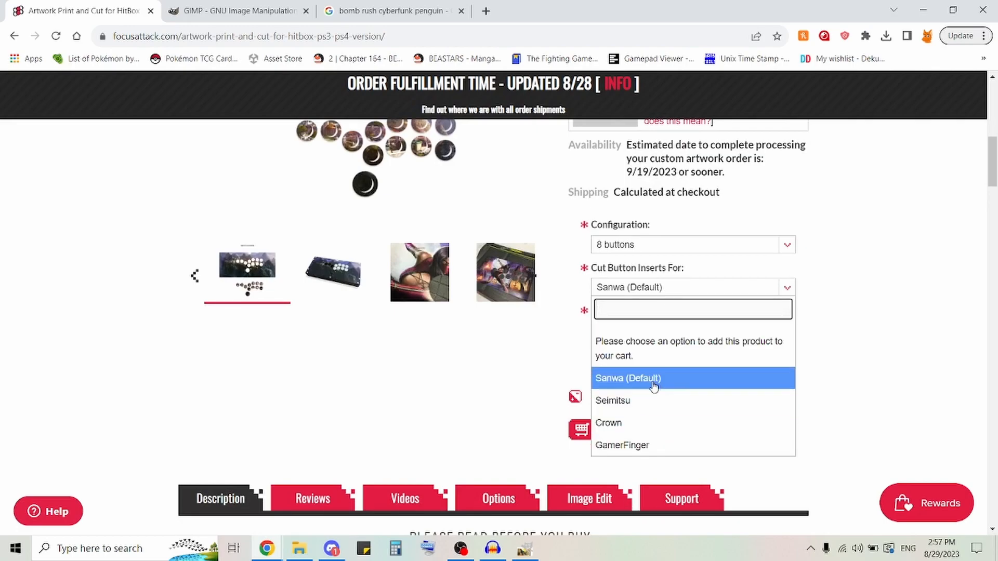
click(675, 383)
click(662, 244)
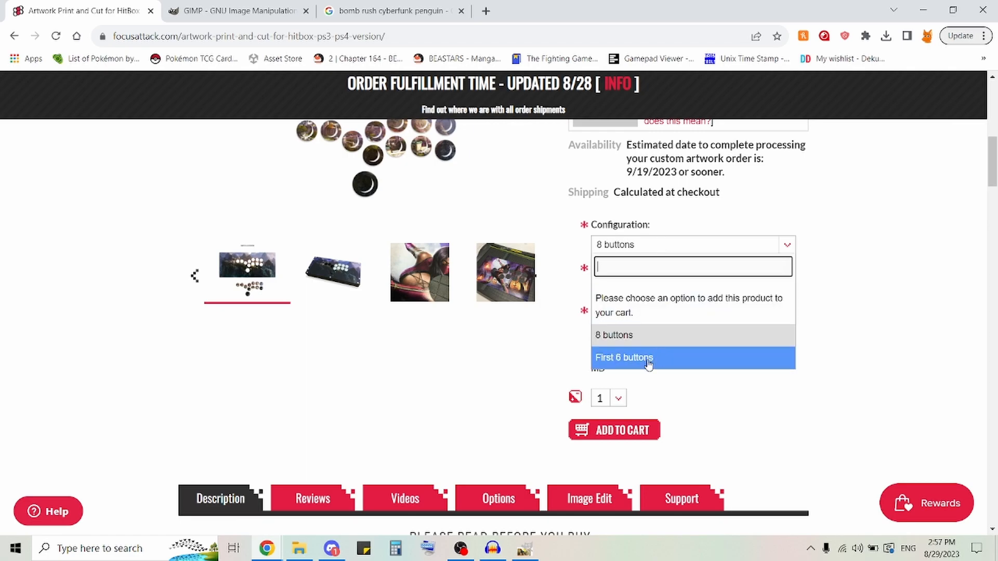
click(644, 342)
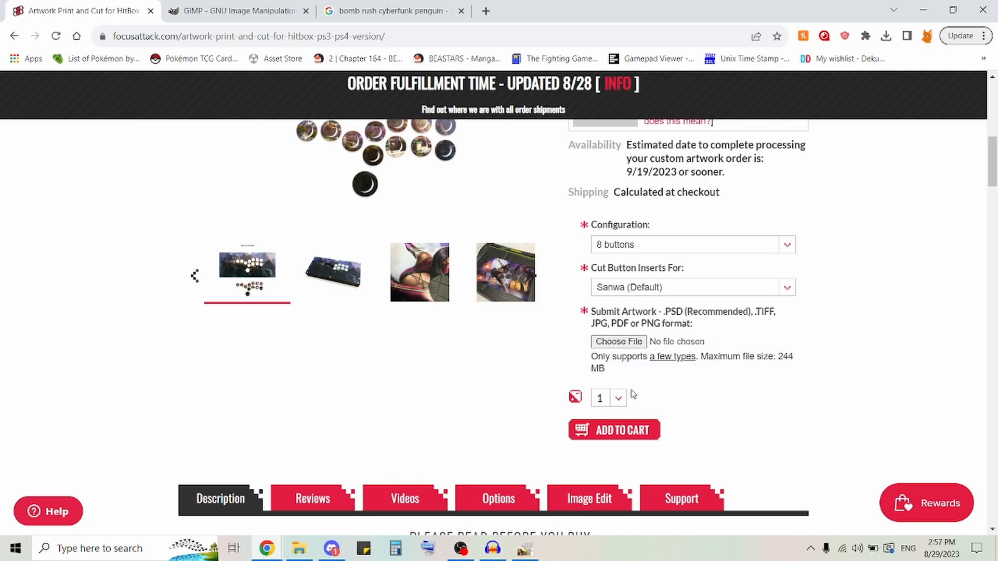
Step: Attach "Hitbox BRC art FOR PRINT.psd" from Video Folder as the submitted artwork and add the print to the cart
click(618, 342)
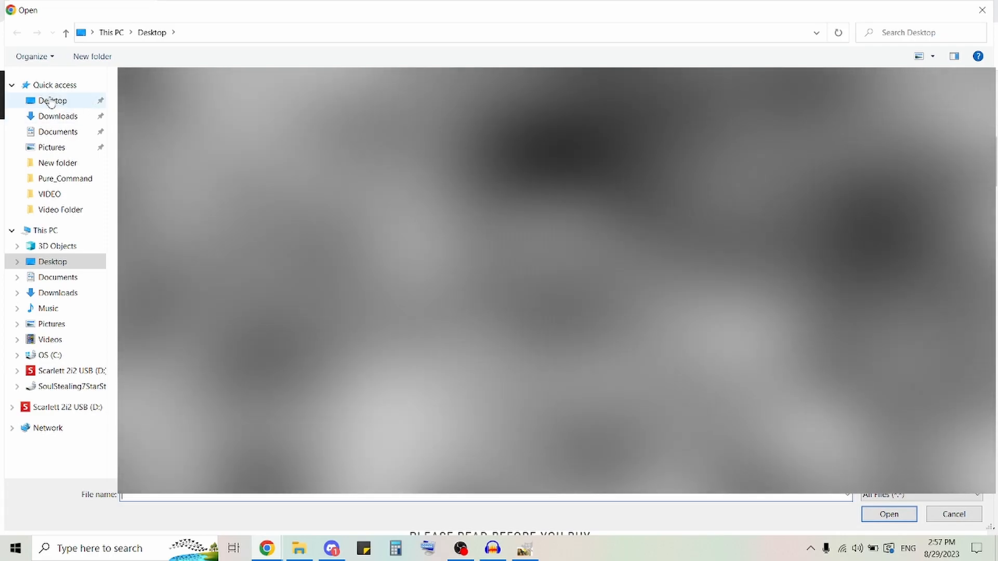
click(51, 101)
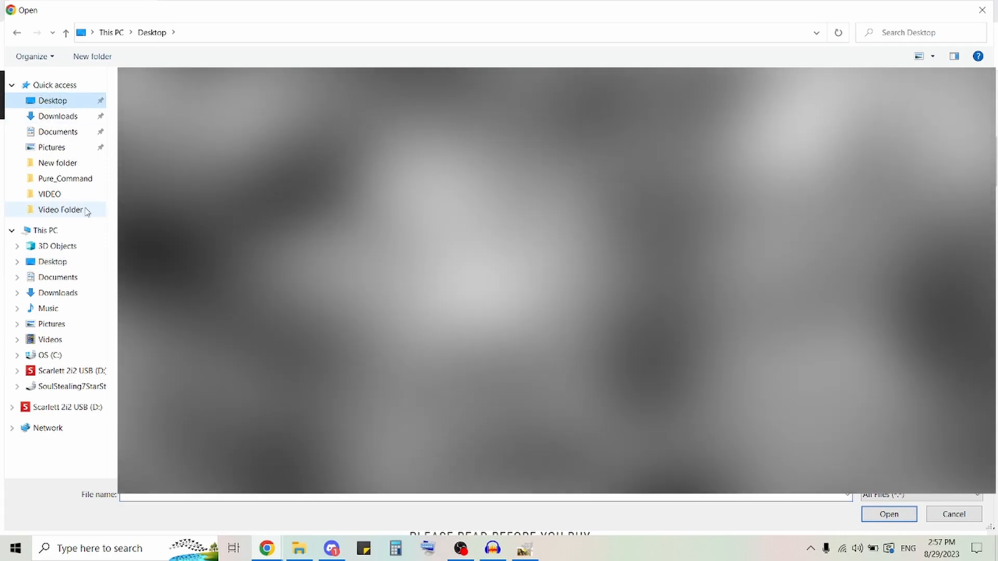
click(79, 209)
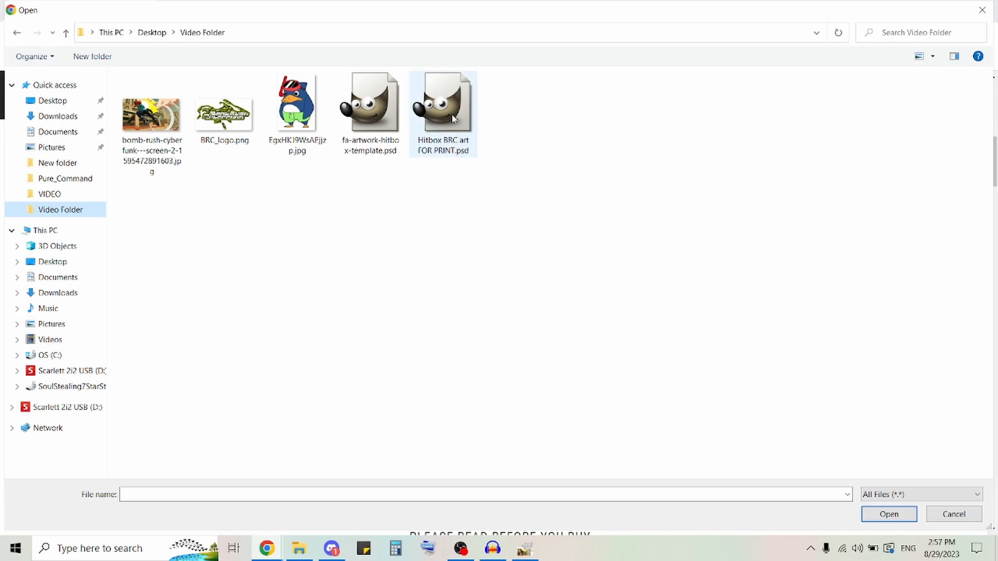
double_click(436, 150)
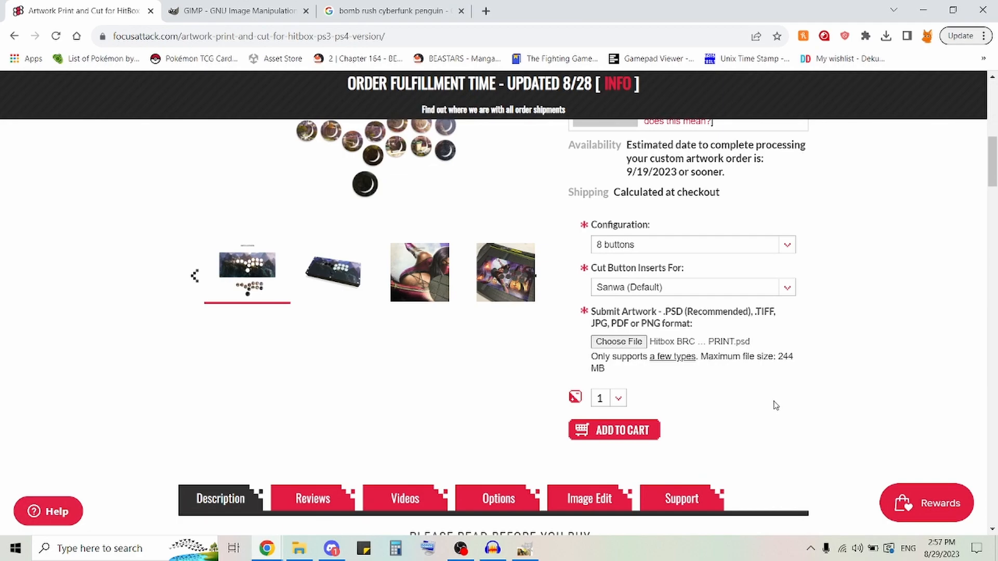
click(639, 432)
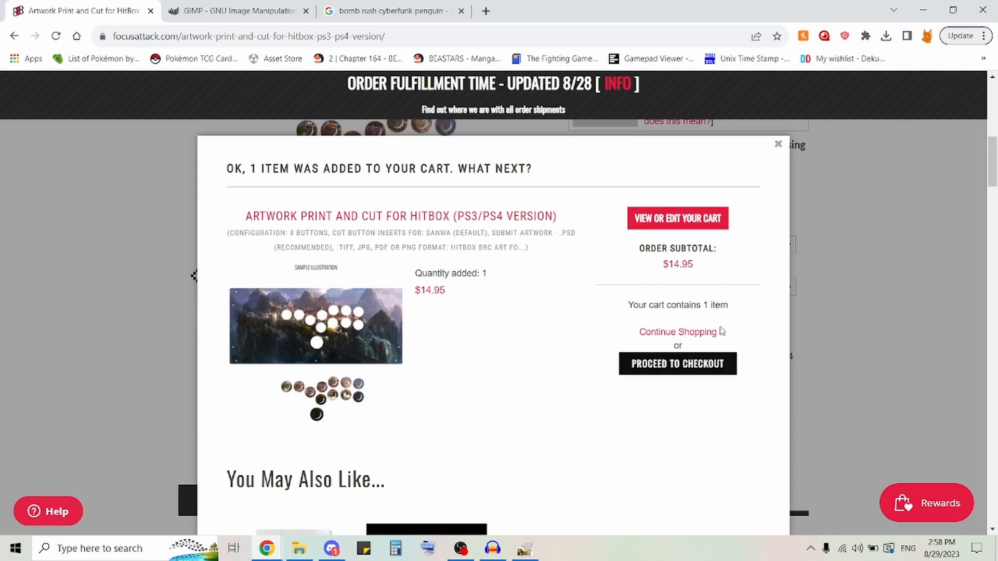
Step: Open the shopping cart and review the artwork print's configuration, button insert option, attached file and subtotal
click(708, 218)
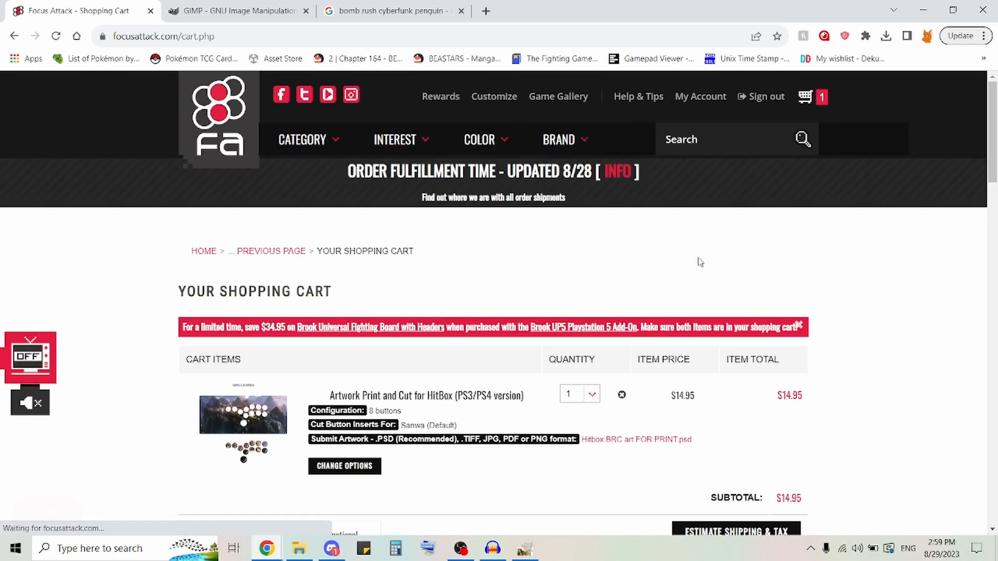
scroll(701, 261, down, 1)
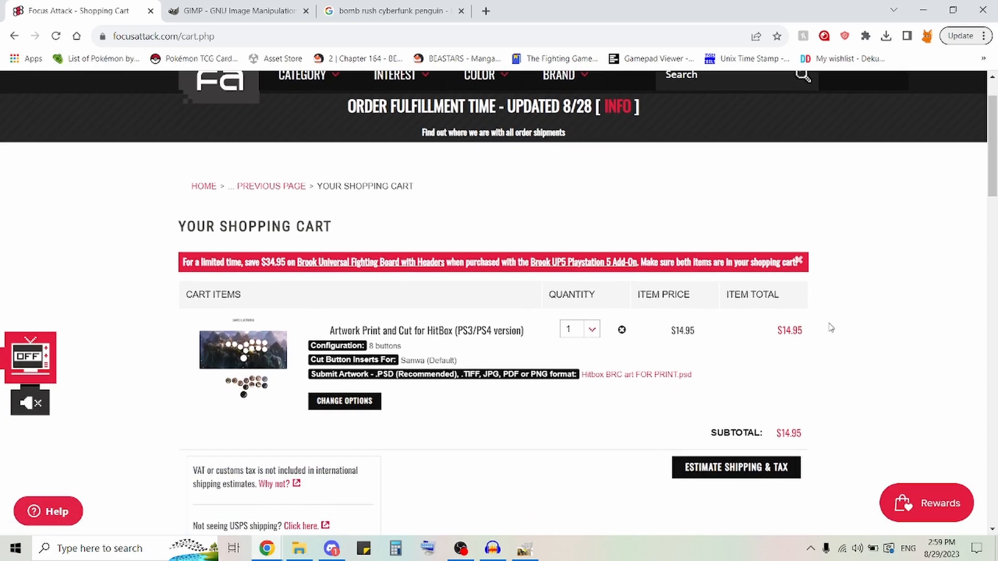
scroll(830, 324, down, 1)
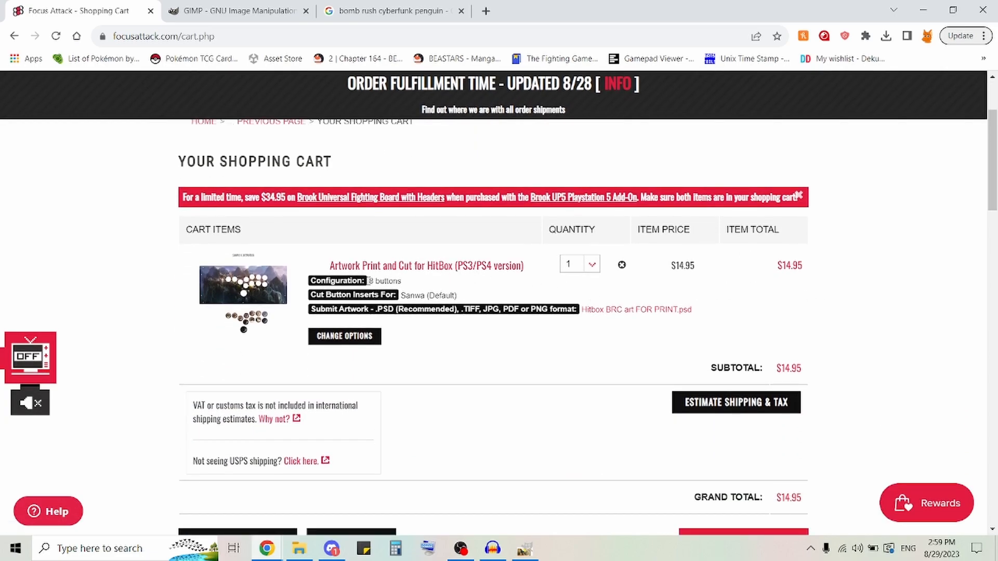
drag(410, 295, 453, 295)
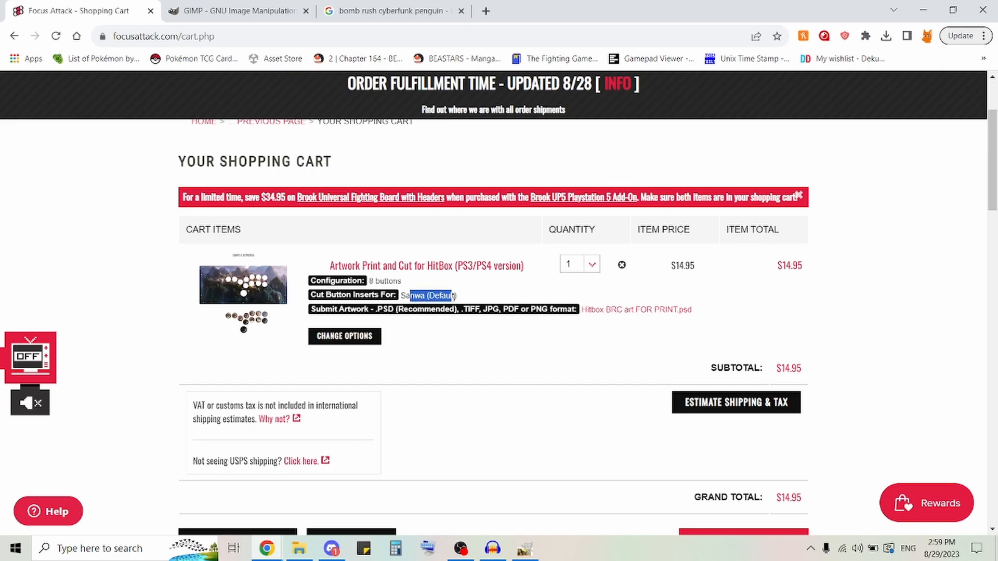
click(459, 295)
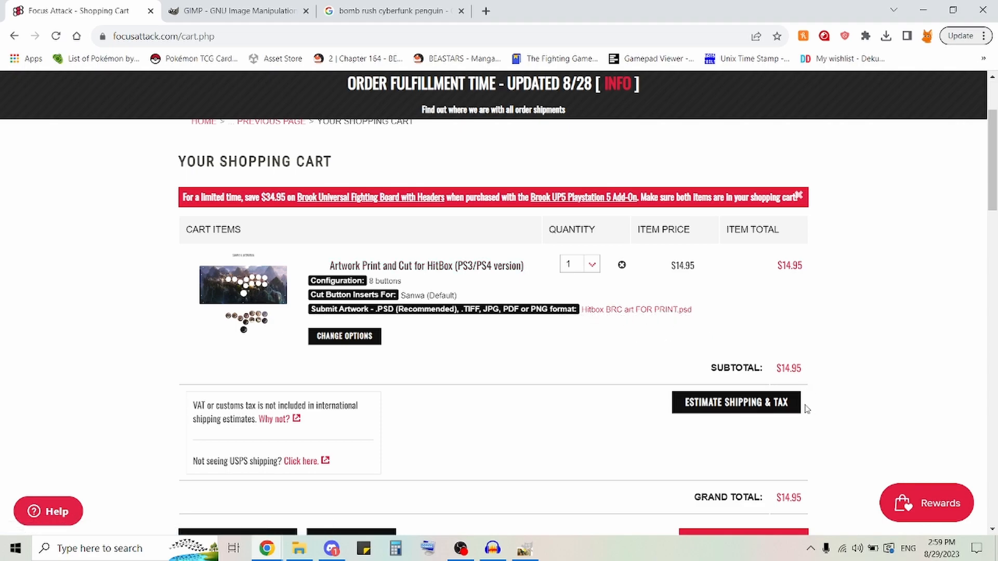
drag(774, 371, 806, 369)
click(805, 365)
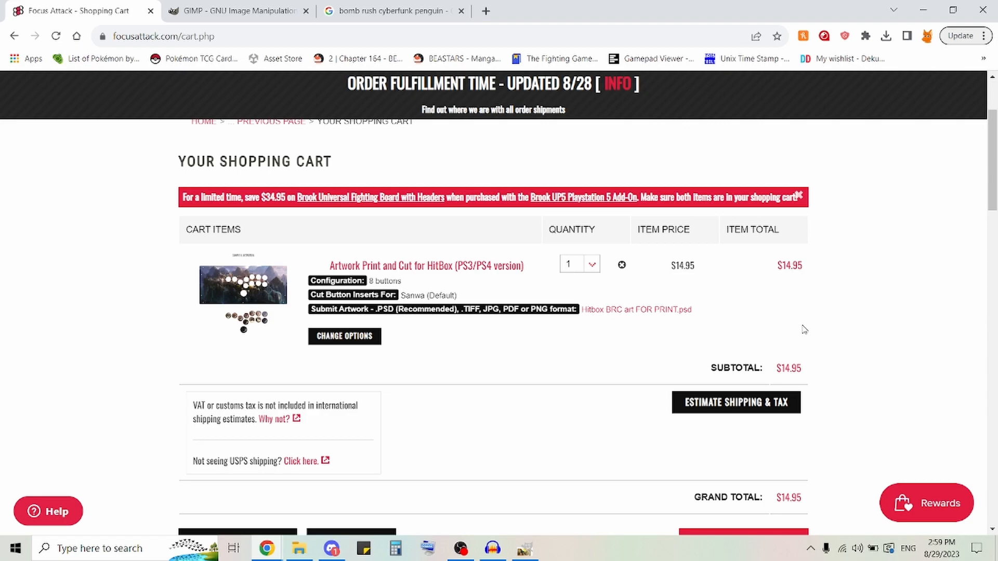
scroll(671, 247, down, 1)
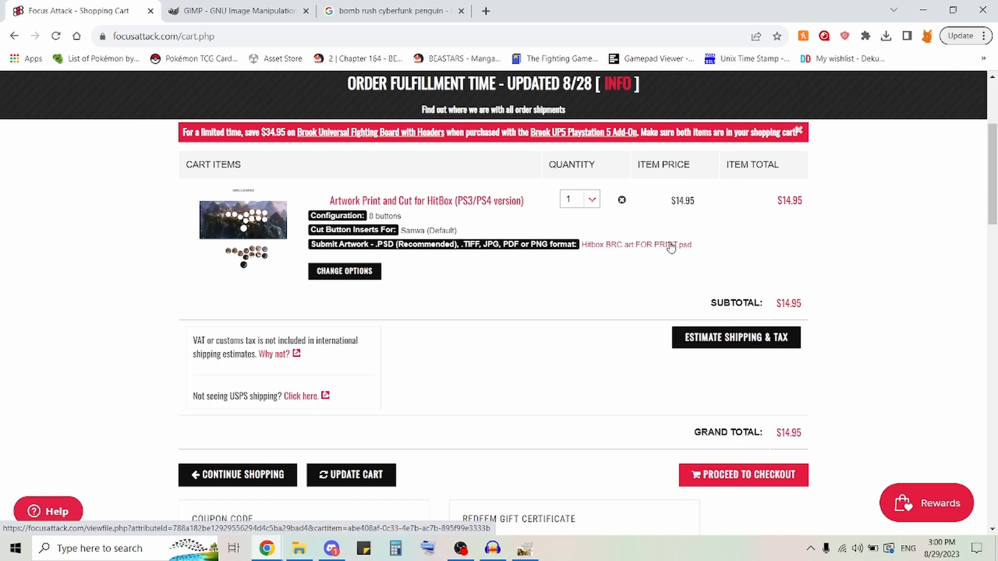
Step: Search the Focus Attack store for "custom art"
scroll(673, 281, up, 4)
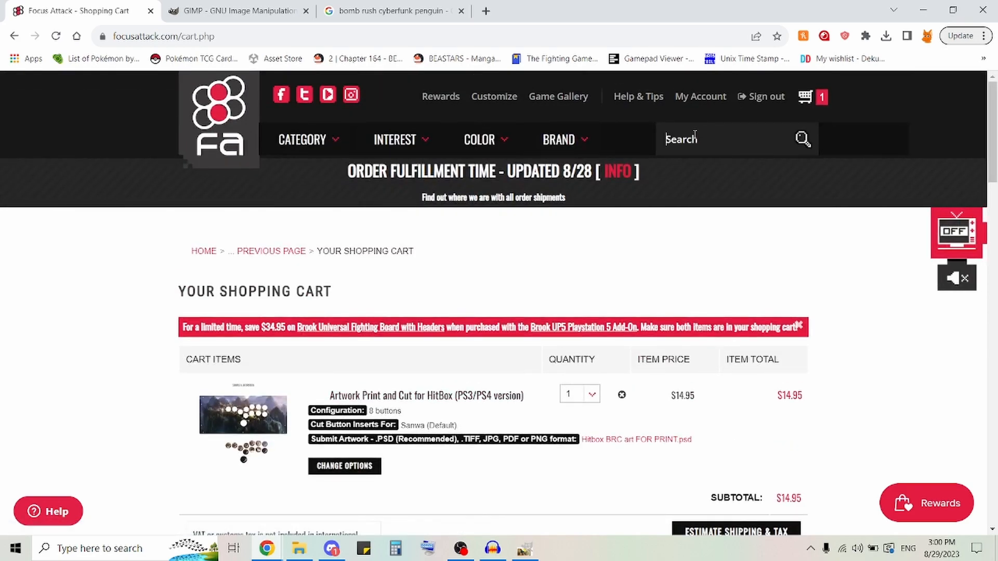
click(694, 134)
text(custom art)
key(Return)
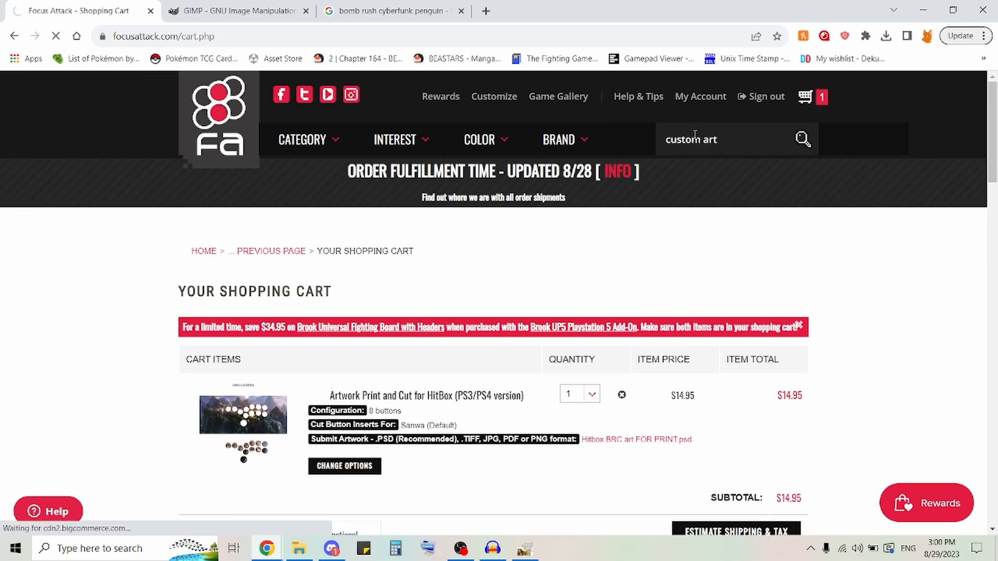
Step: Browse the custom art search results for a print-only service and open the Custom Artwork Print-Only product page
scroll(661, 261, down, 5)
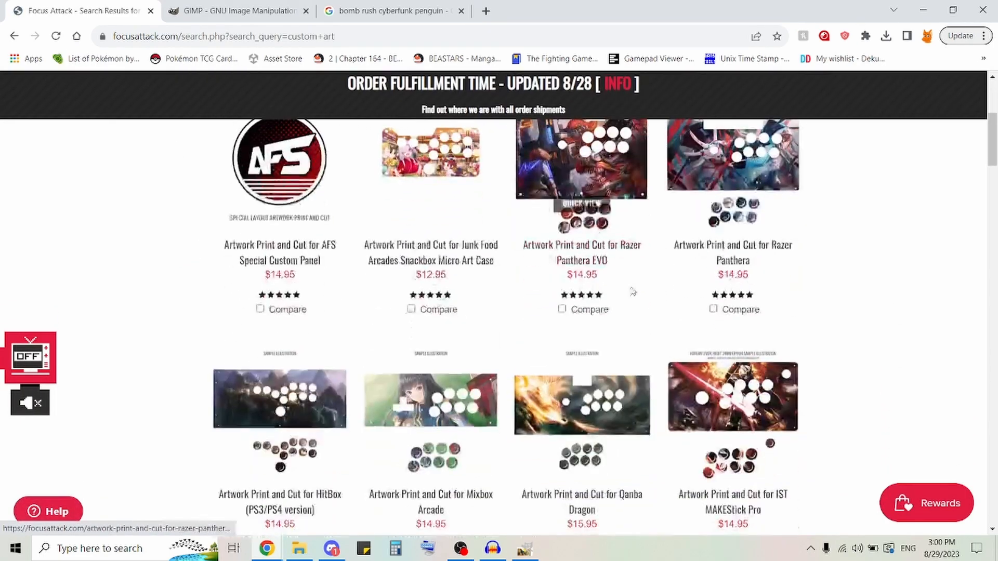
scroll(633, 301, down, 3)
scroll(638, 326, down, 1)
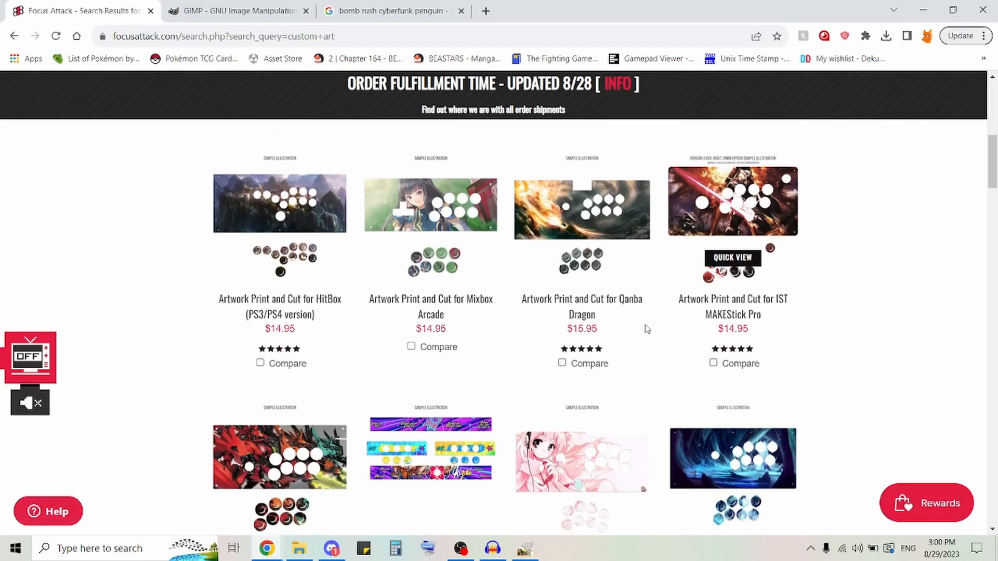
scroll(638, 326, down, 12)
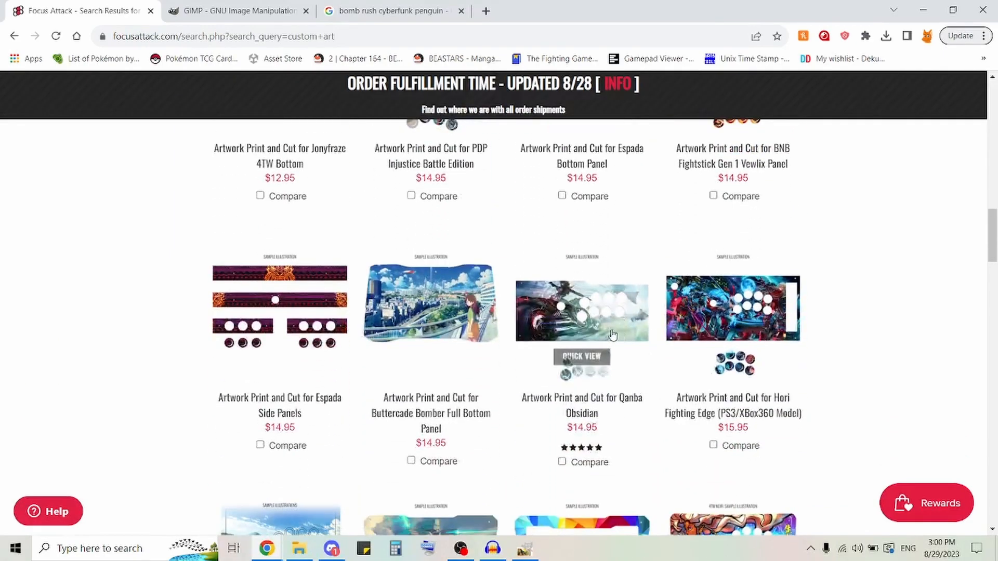
scroll(613, 334, down, 6)
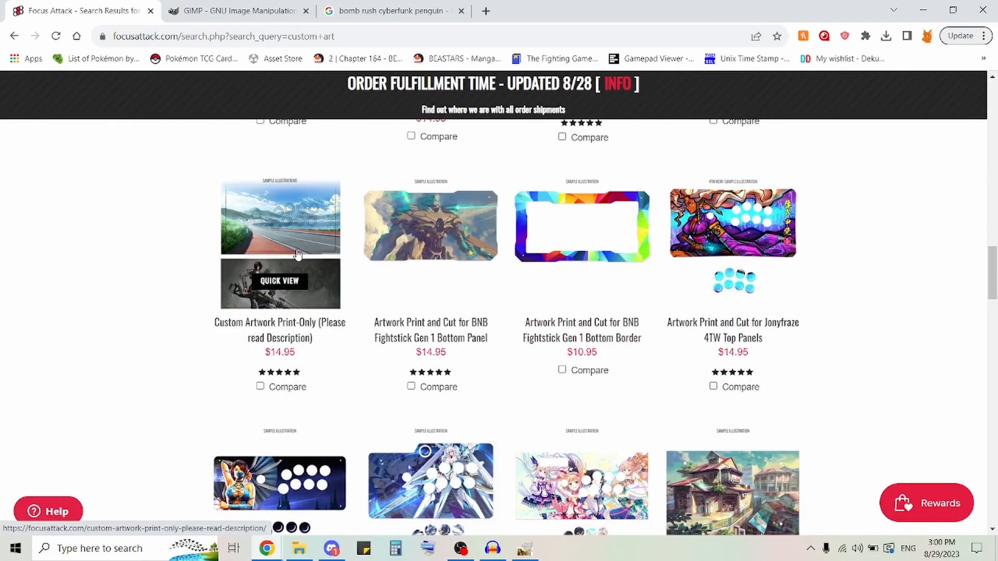
click(283, 279)
click(777, 143)
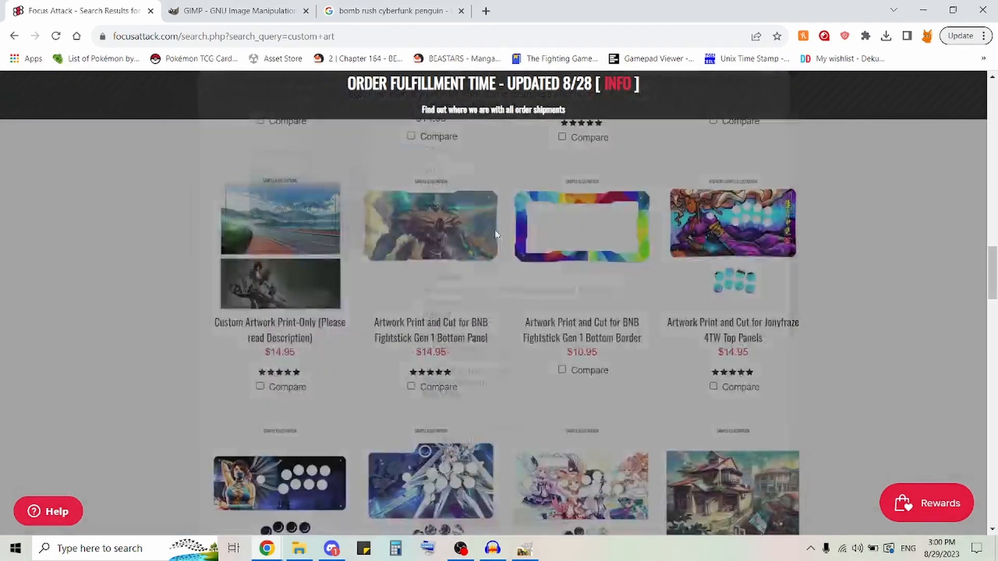
click(310, 254)
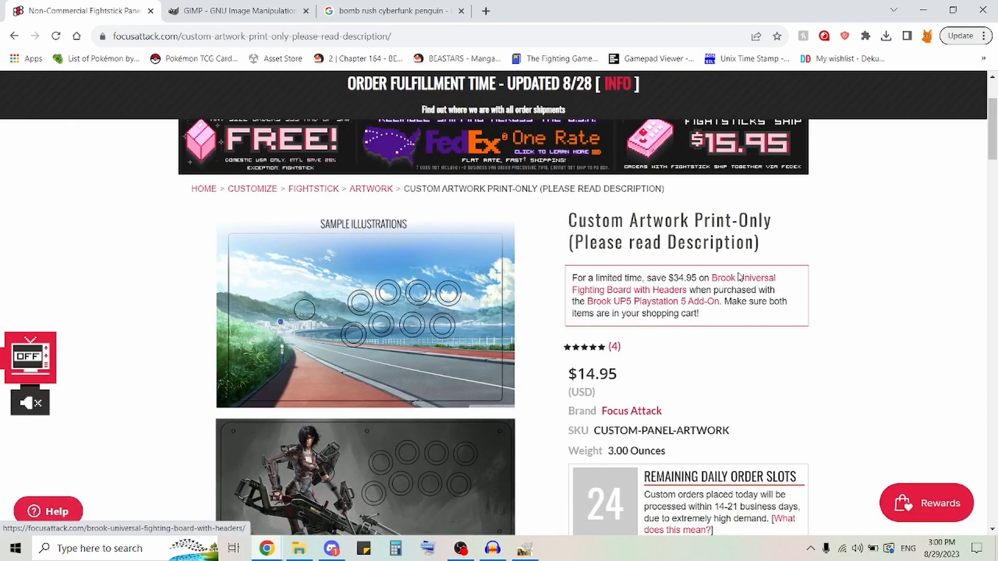
Step: Read the Custom Artwork Print-Only description, including the printing-only terms, the 11x17 mini-poster section and the Photoshop template download
scroll(740, 278, down, 1)
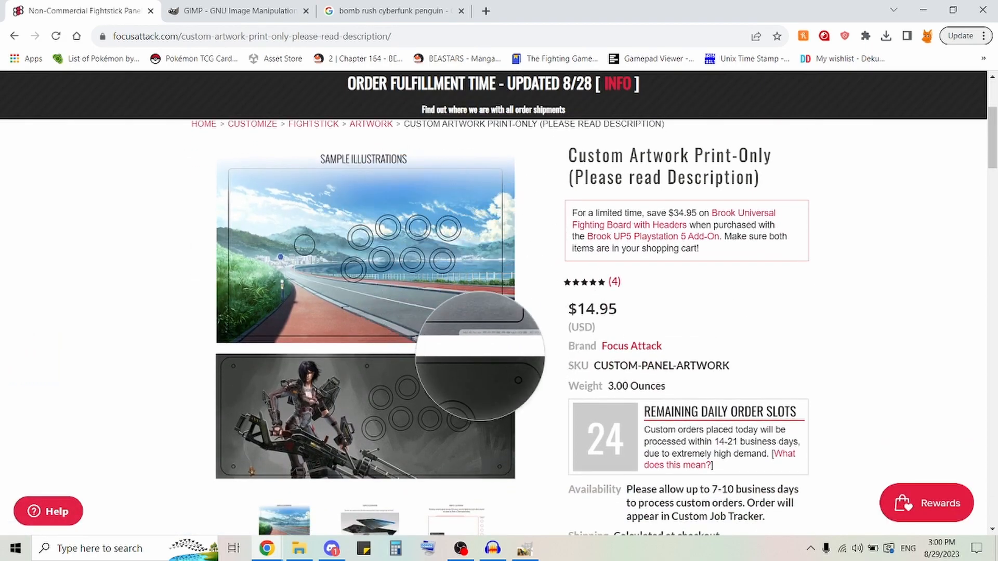
scroll(525, 288, down, 5)
scroll(525, 288, up, 5)
scroll(461, 287, down, 10)
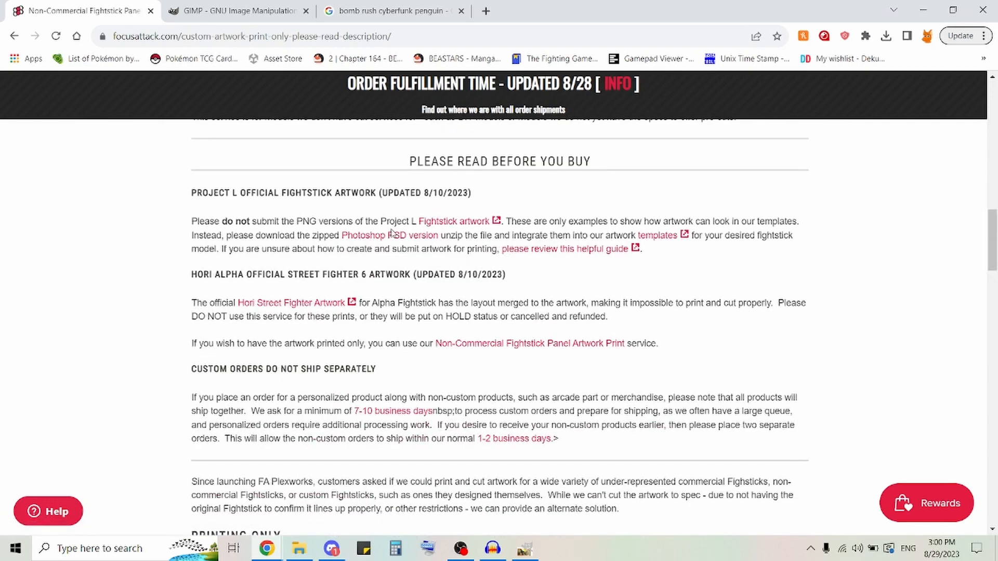
scroll(450, 289, down, 5)
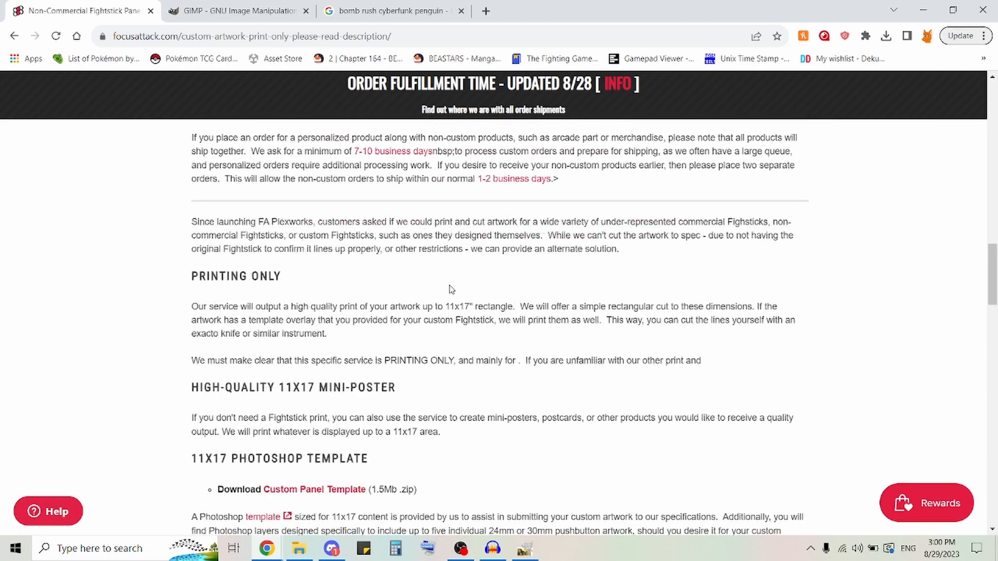
scroll(450, 289, down, 5)
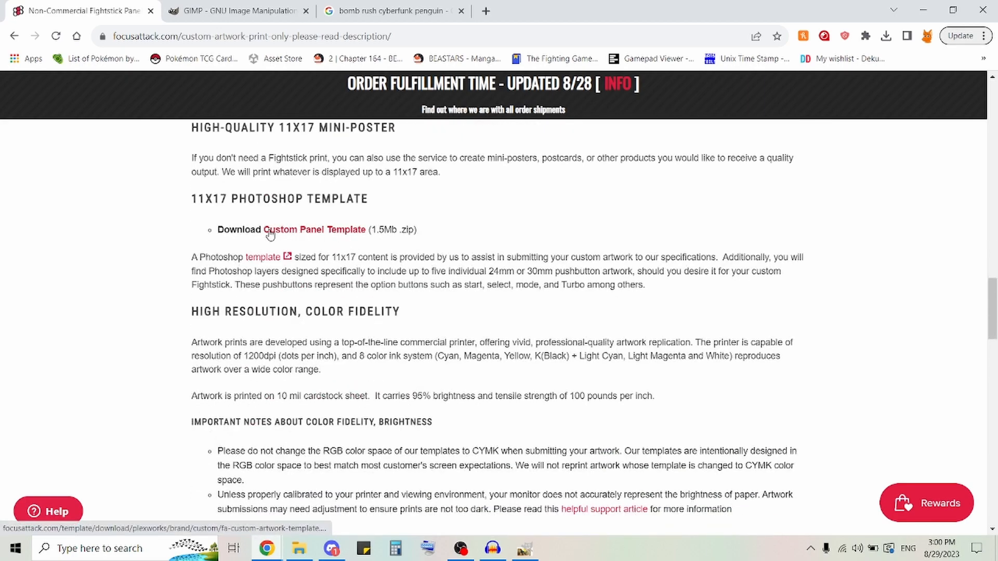
scroll(348, 229, up, 20)
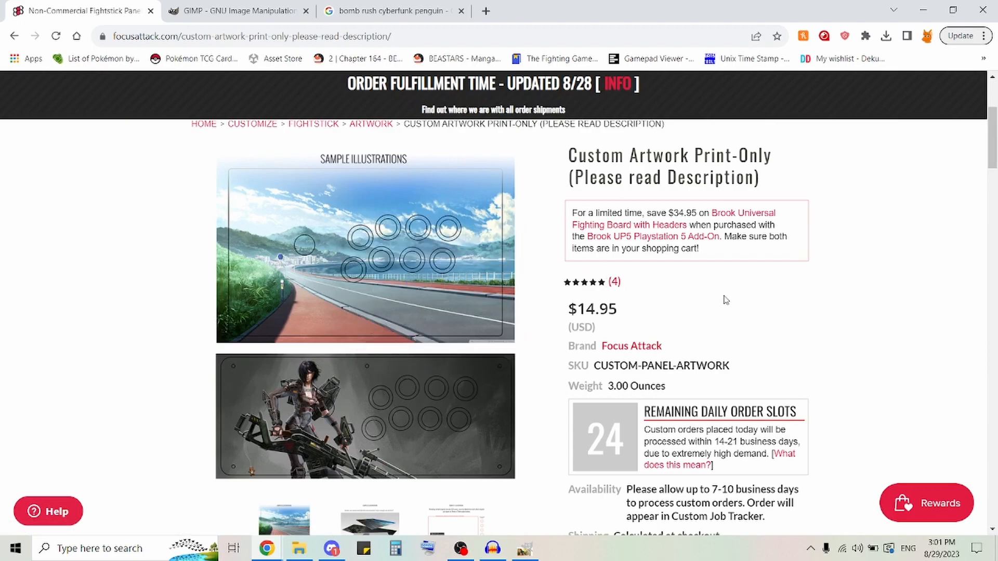
Step: Go back through the search results to the shopping cart and check the HitBox artwork print listed there
click(12, 36)
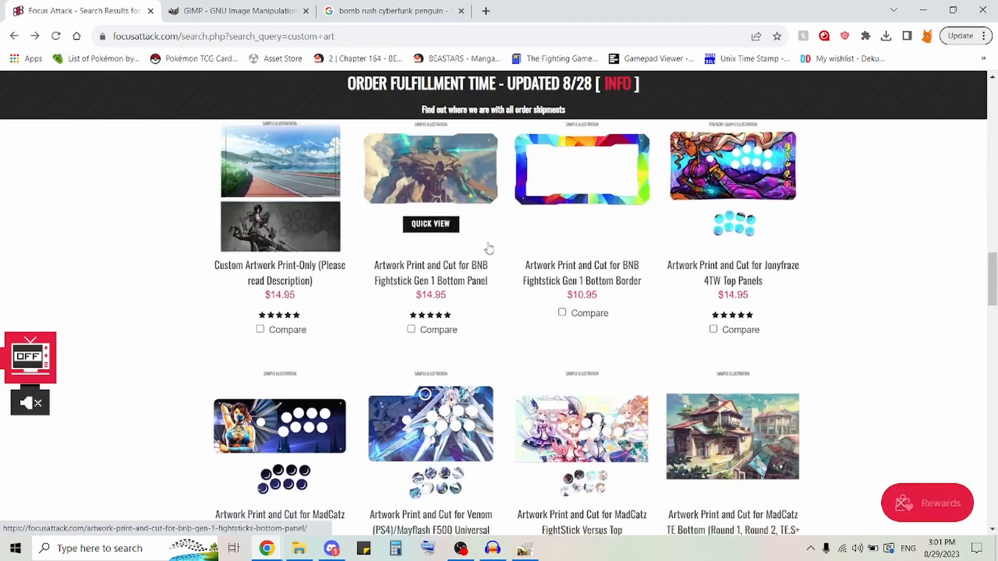
scroll(489, 250, down, 1)
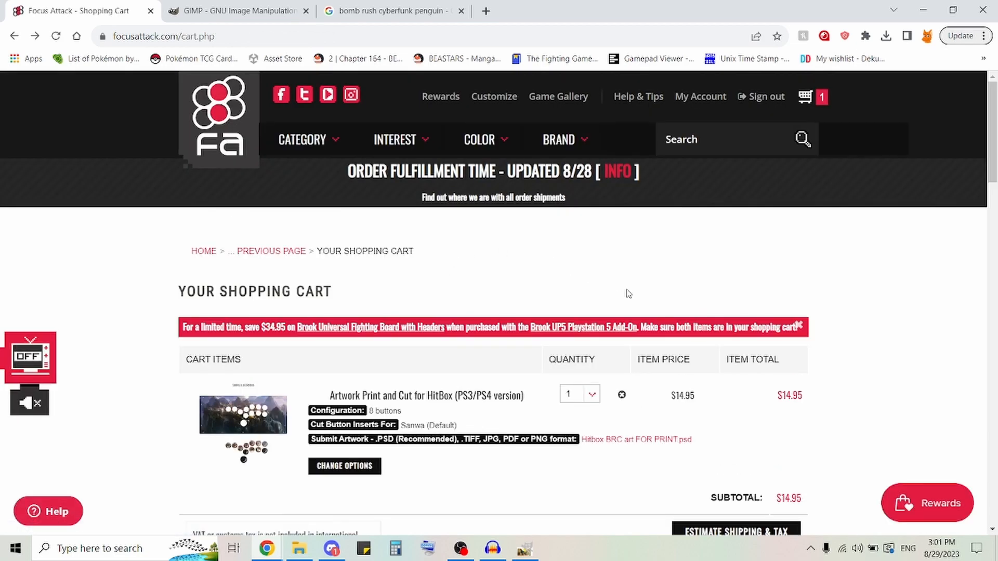
scroll(627, 294, down, 1)
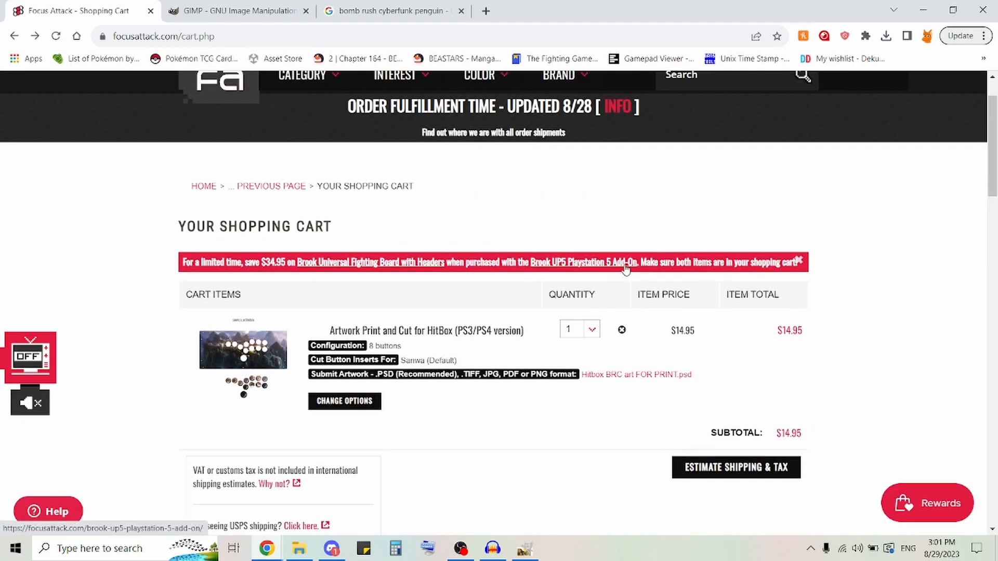